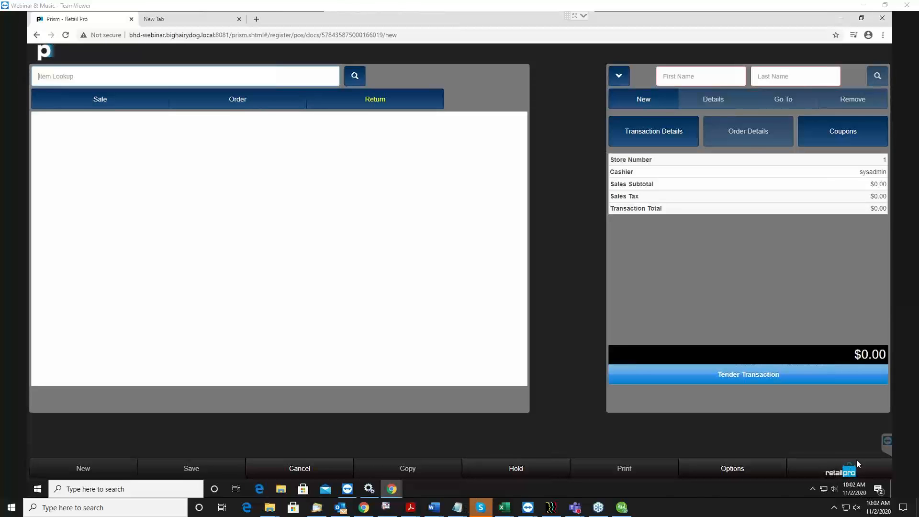
Start a new point-of-sale transaction and open its inventory search
left_click(847, 472)
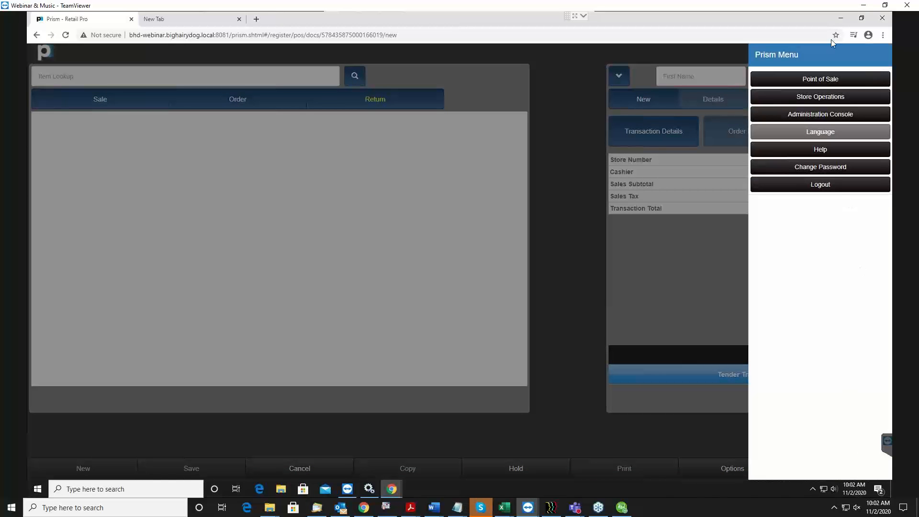
left_click(826, 81)
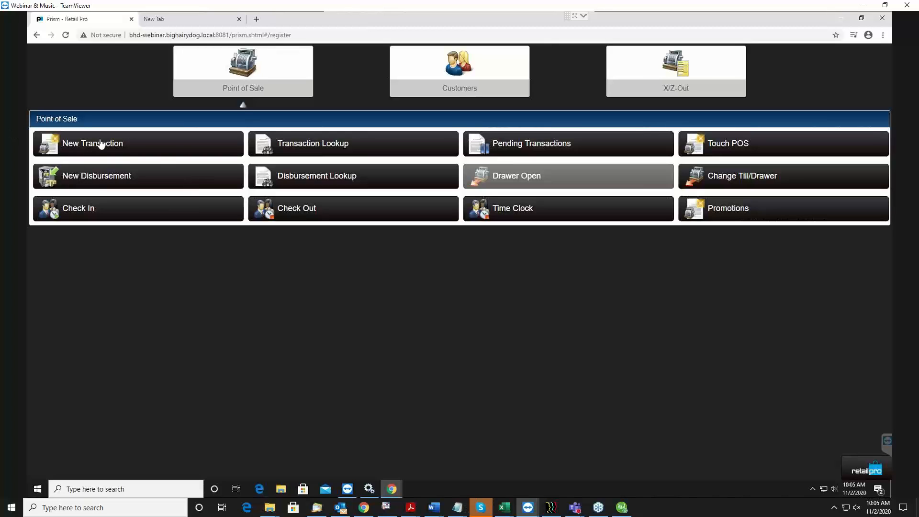
left_click(136, 145)
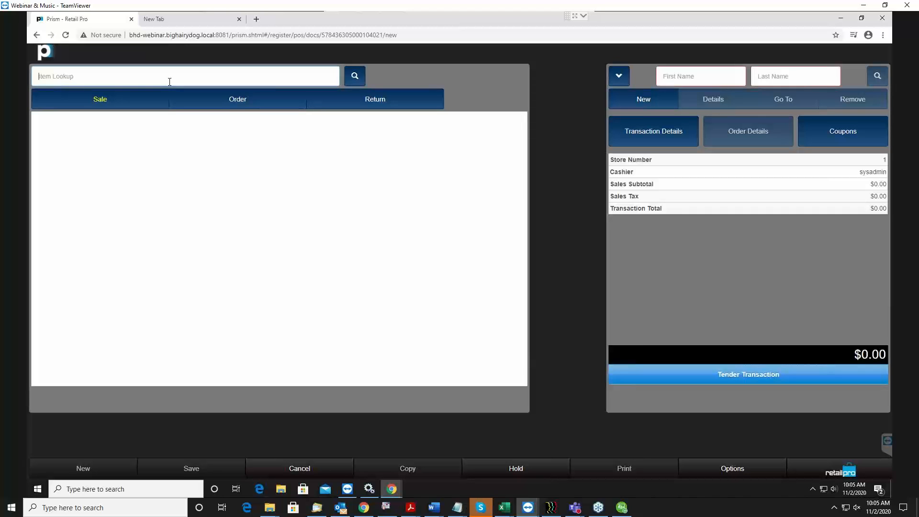
left_click(358, 77)
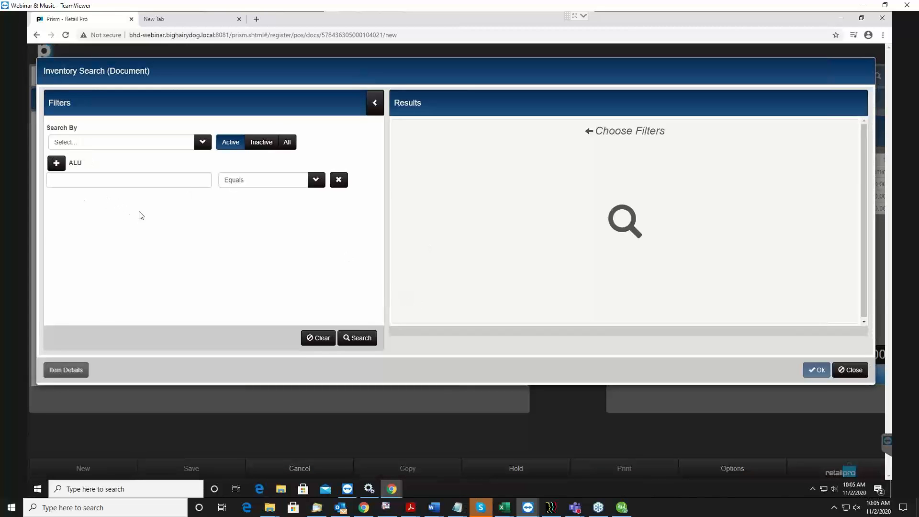
Add a second ALU filter row to the inventory search and remove it again
left_click(146, 185)
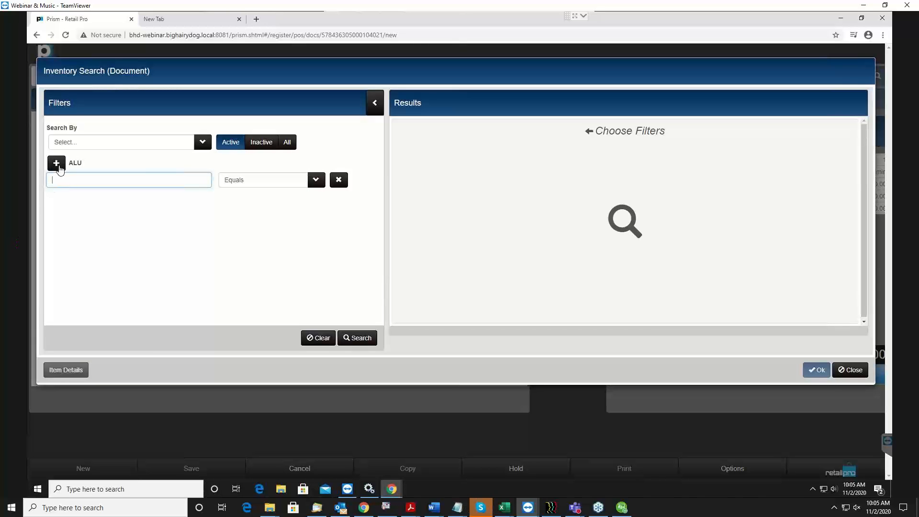
left_click(56, 163)
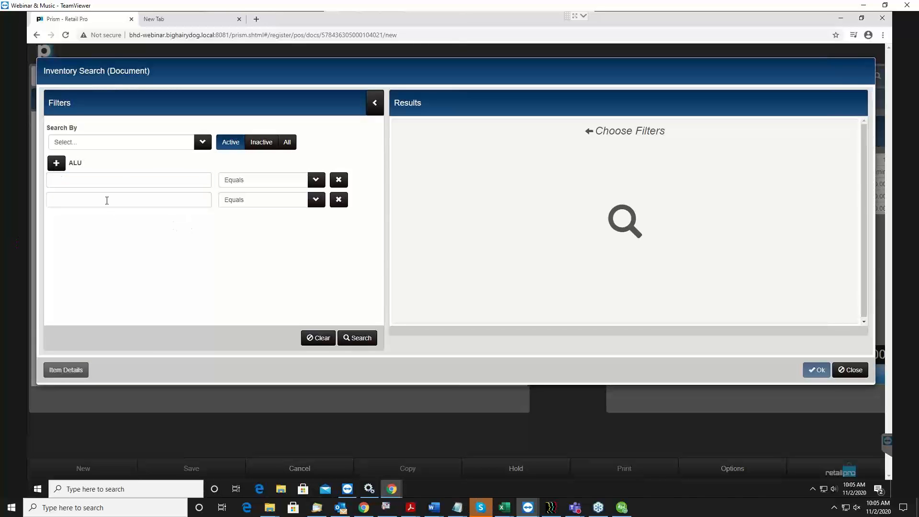
left_click(339, 200)
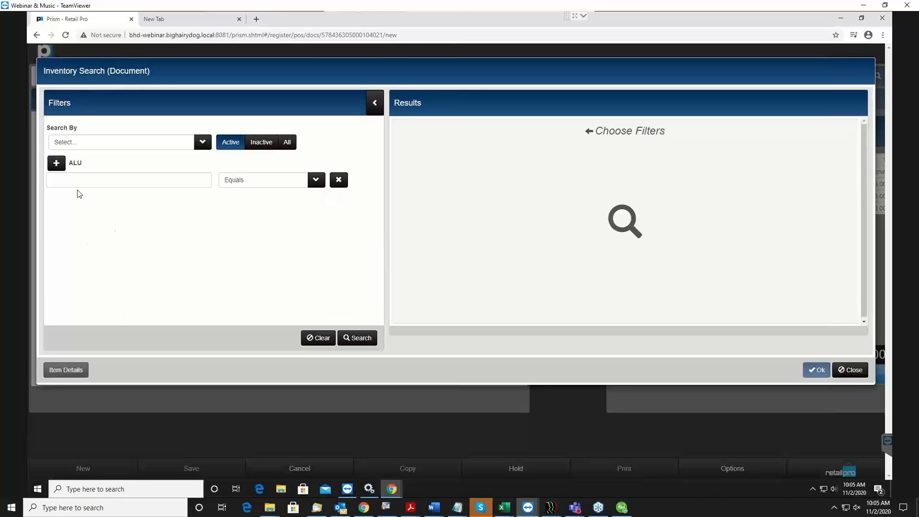
Add a Vendor Code filter, view its comparison options, and remove the filter
left_click(203, 142)
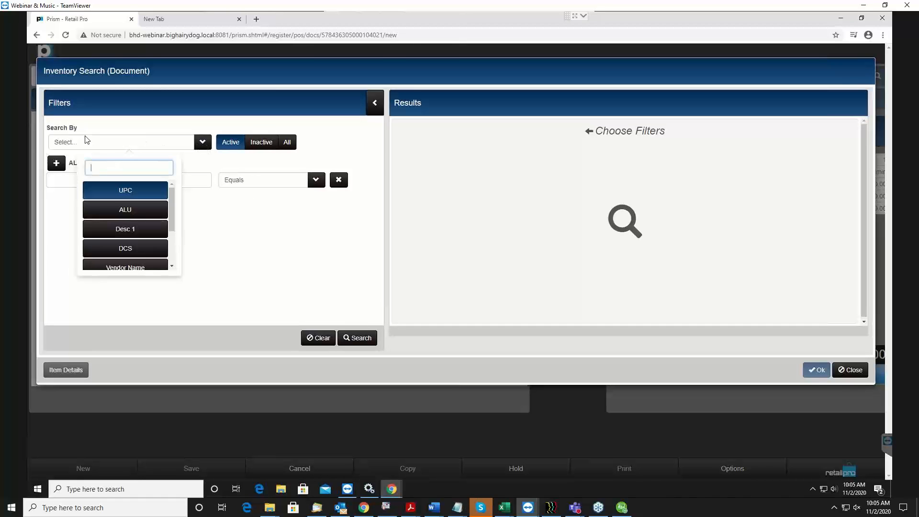
scroll(134, 210, "down", 1)
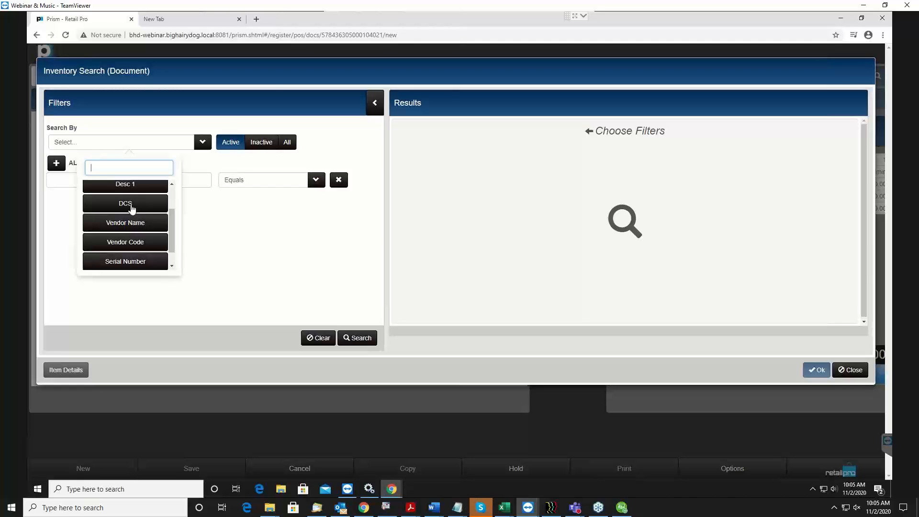
left_click(122, 244)
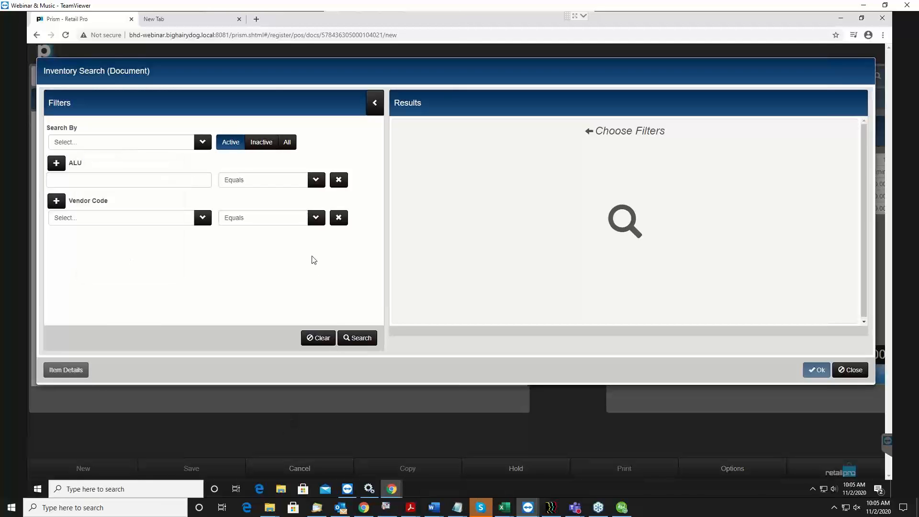
left_click(317, 219)
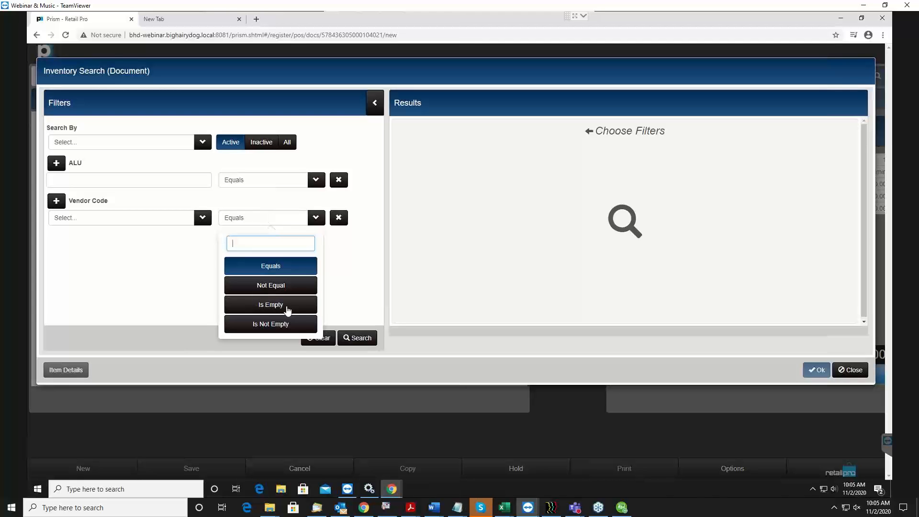
left_click(340, 220)
Set the ALU filter's condition to Is Not Empty and run the inventory search
left_click(119, 178)
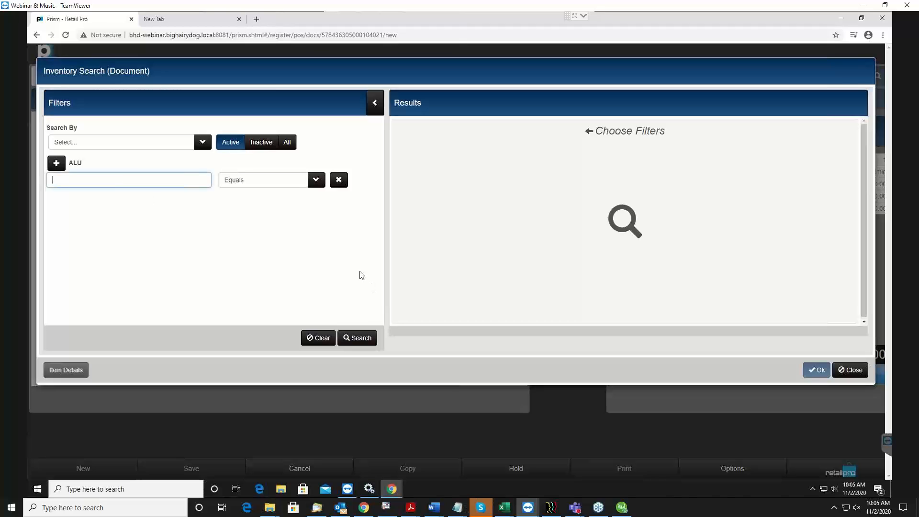
left_click(314, 180)
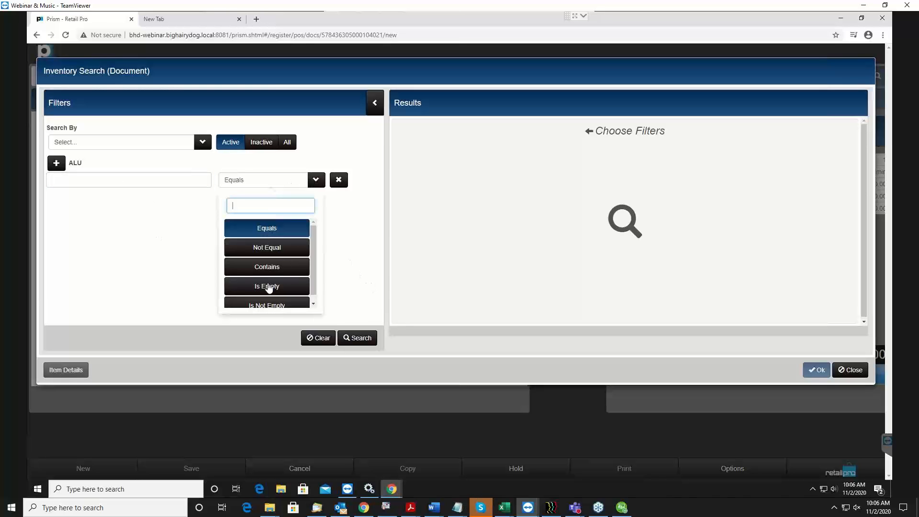
left_click(267, 305)
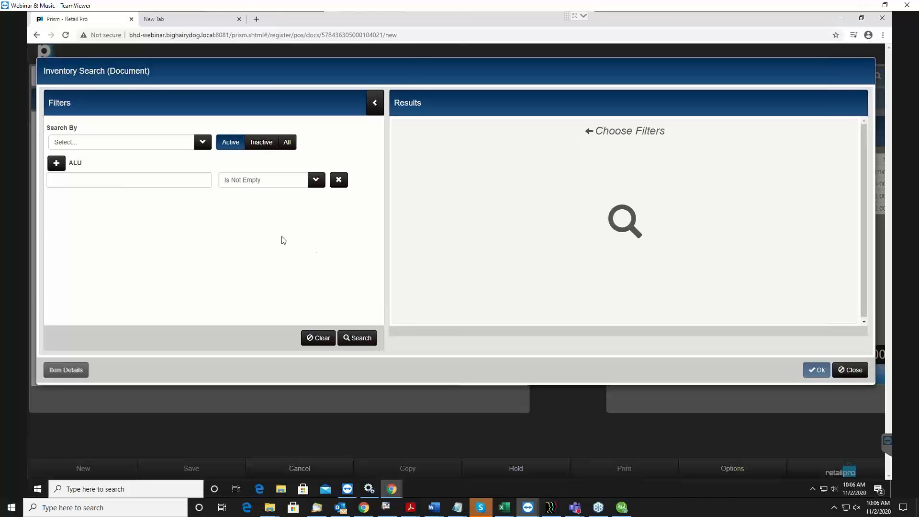
left_click(90, 180)
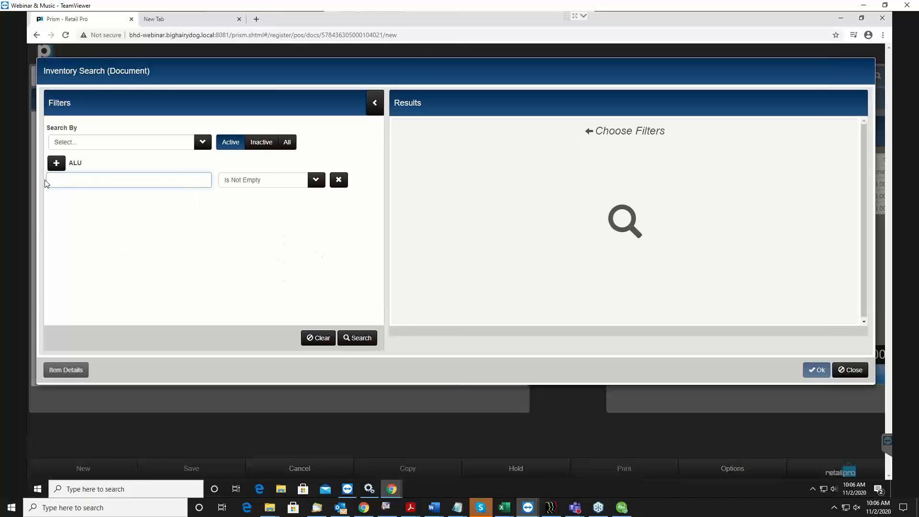
left_click(315, 180)
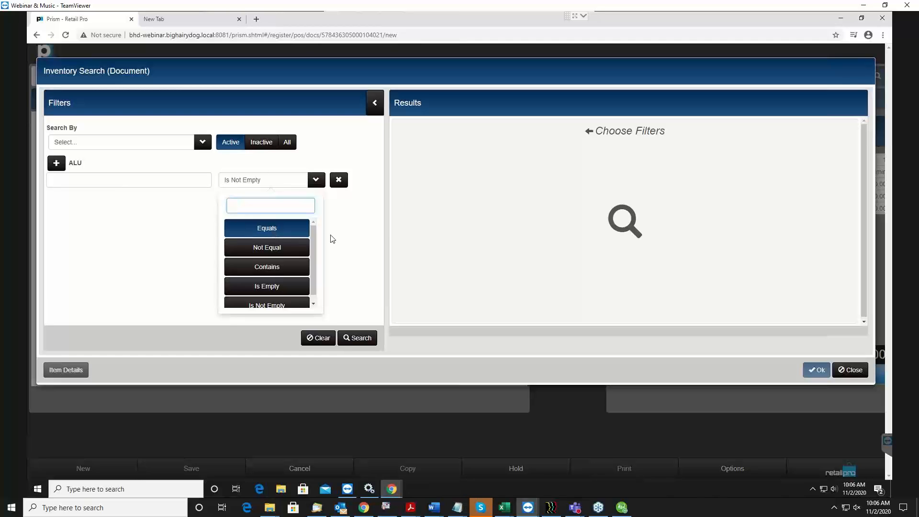
left_click(355, 229)
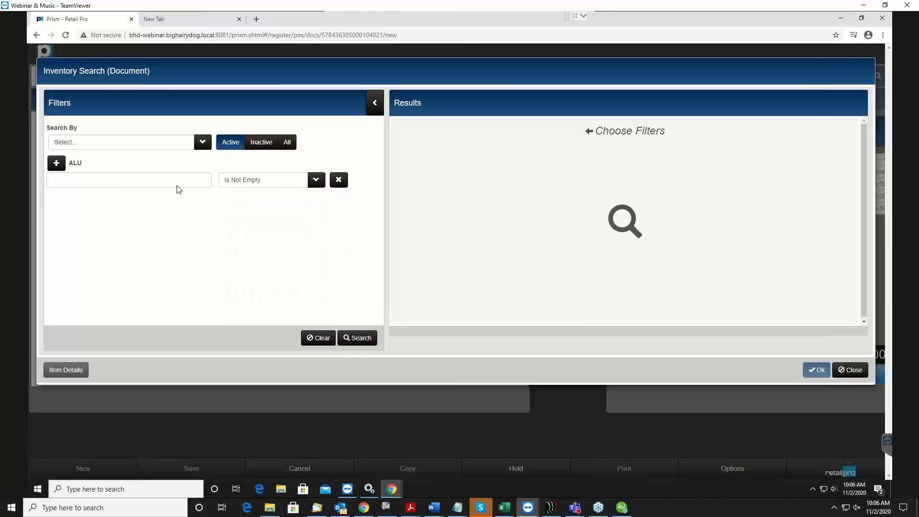
left_click(364, 339)
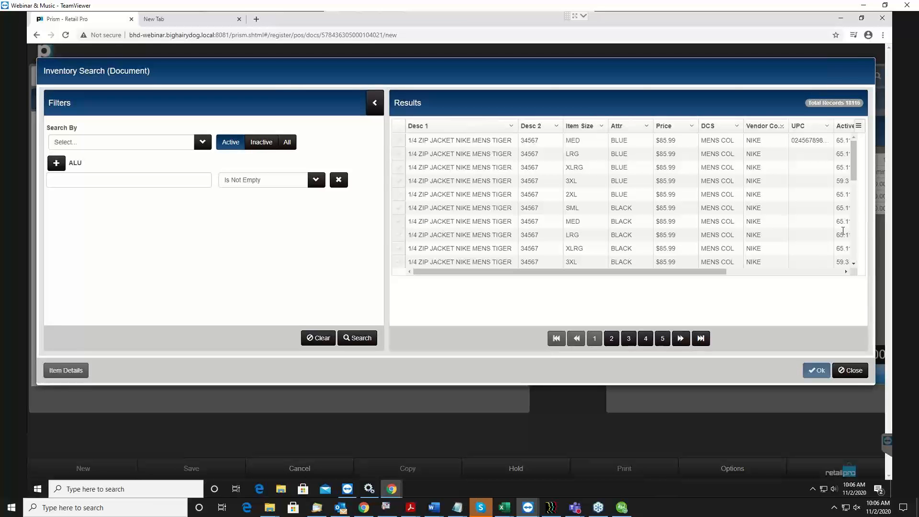
Add the cream 1/4 Zip Jacket Nike Mens Tiger in sizes LRG, XLRG, 3XL and 2XL to the transaction
left_click_drag(853, 174, 853, 224)
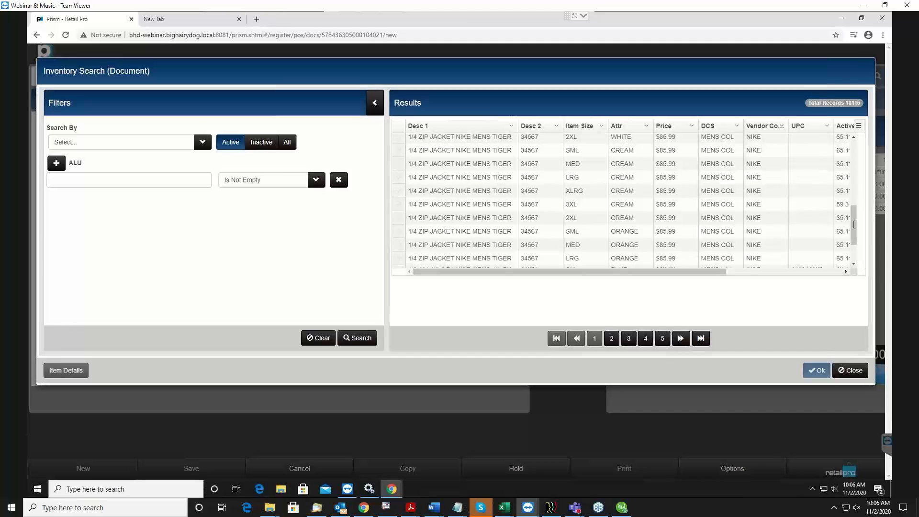
left_click(399, 177)
left_click(398, 190)
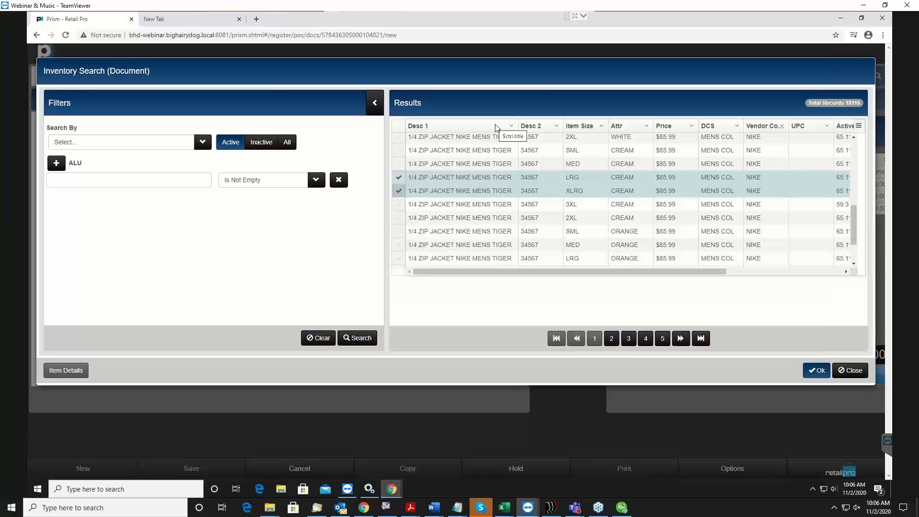
left_click(397, 177)
left_click(396, 205)
left_click(397, 217)
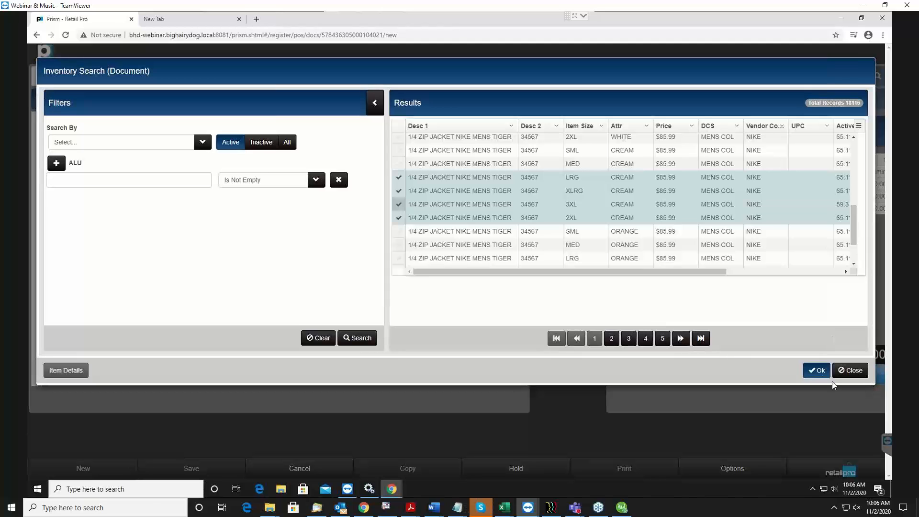
left_click(818, 375)
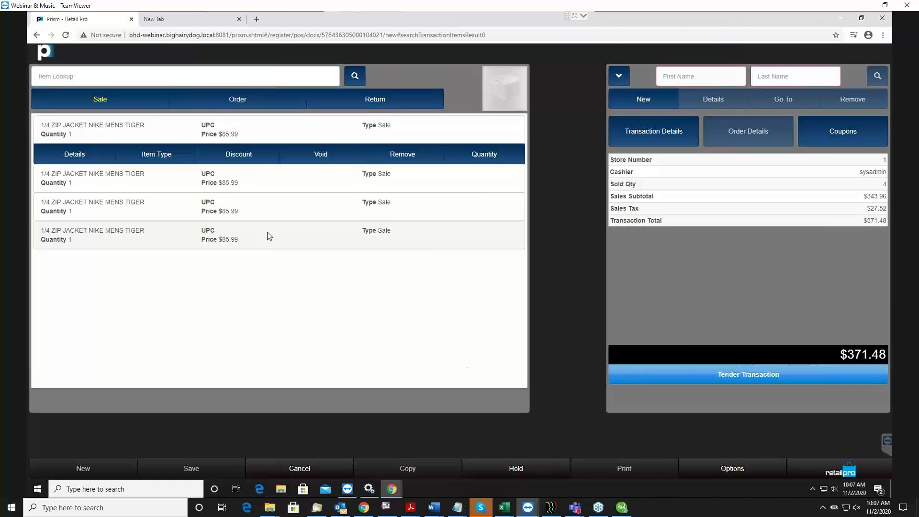
Examine the discount choices and Item Discount Details of the last jacket line, leaving its price as is
left_click(263, 248)
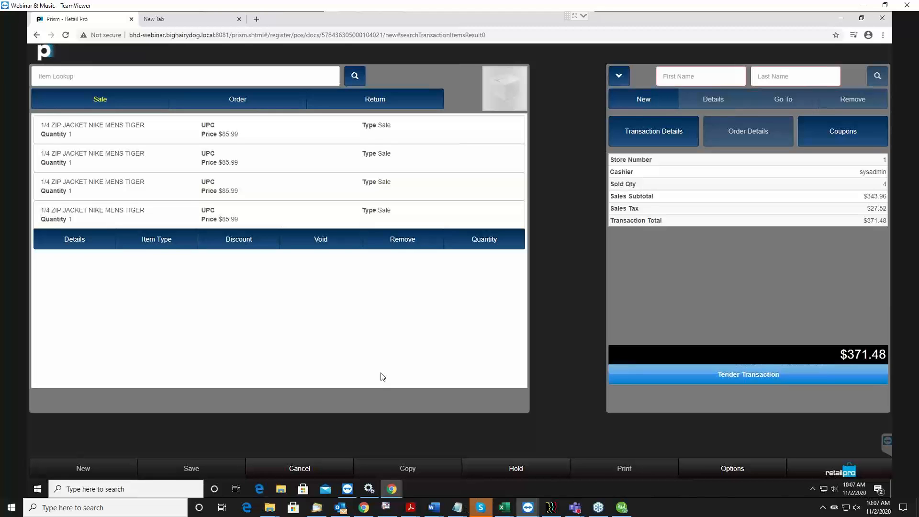
left_click(56, 217)
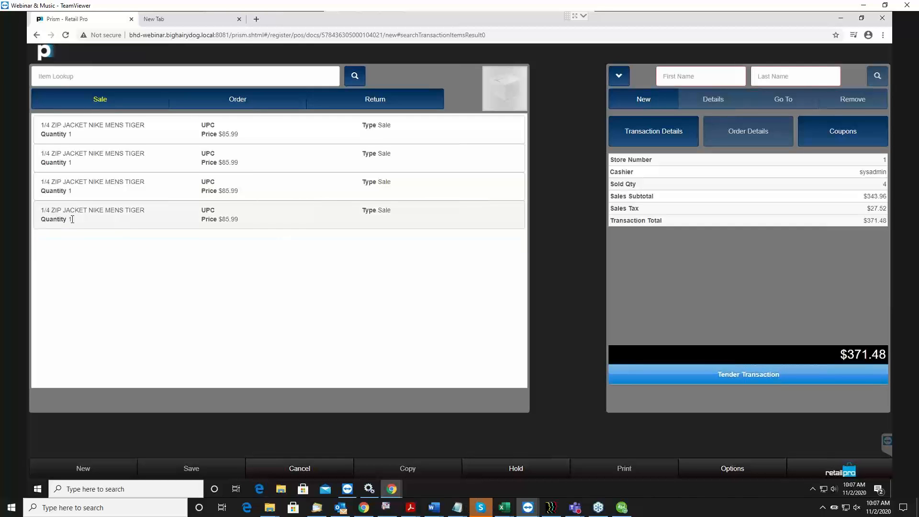
left_click(71, 219)
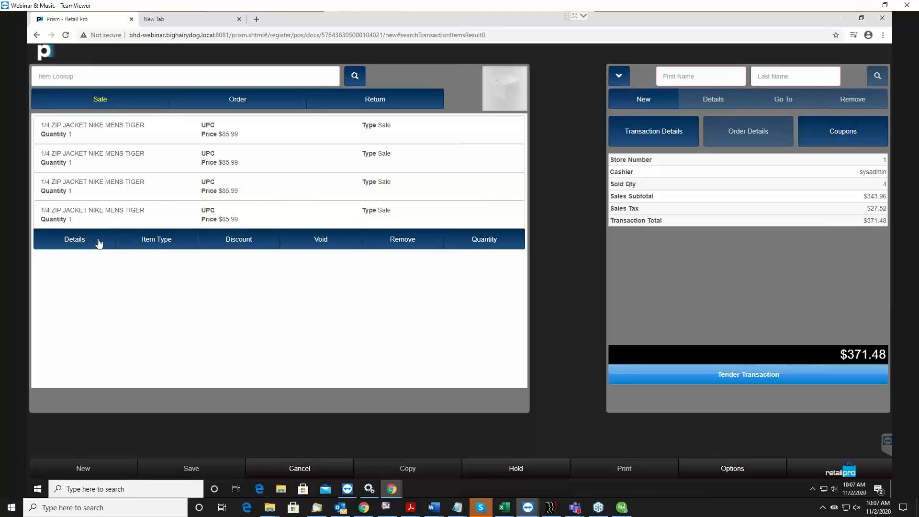
left_click(243, 241)
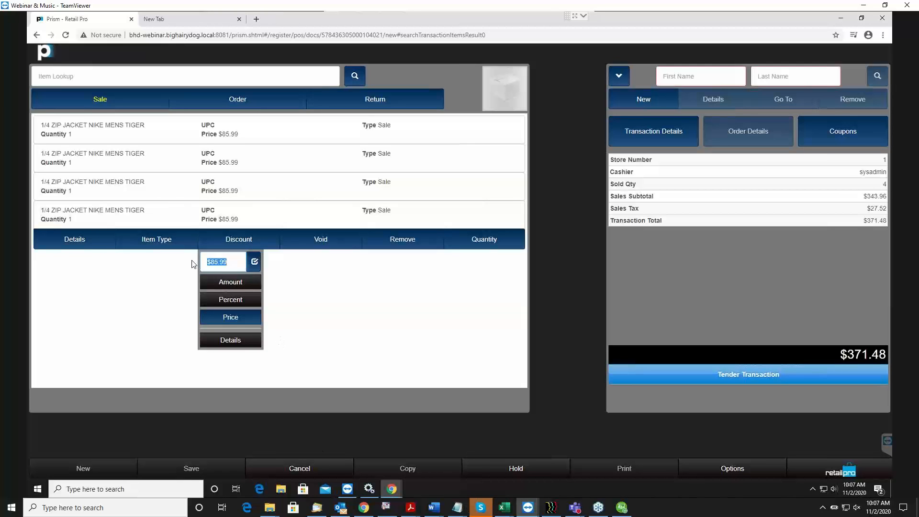
left_click(223, 341)
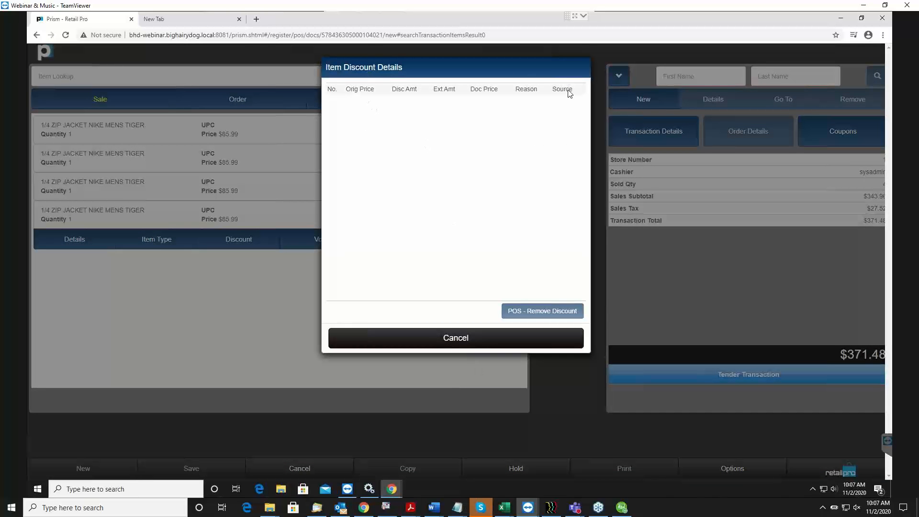
left_click(462, 338)
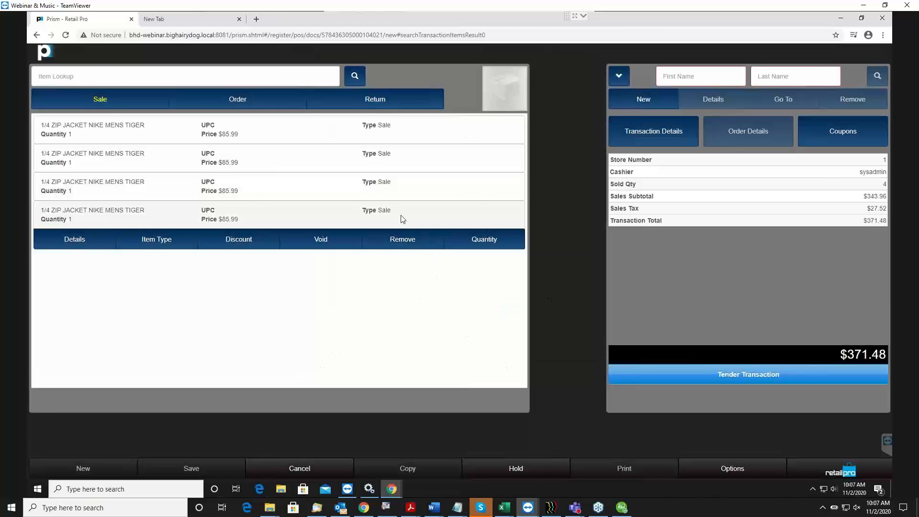
Remove the fourth jacket line from the transaction and void the third one
left_click(411, 244)
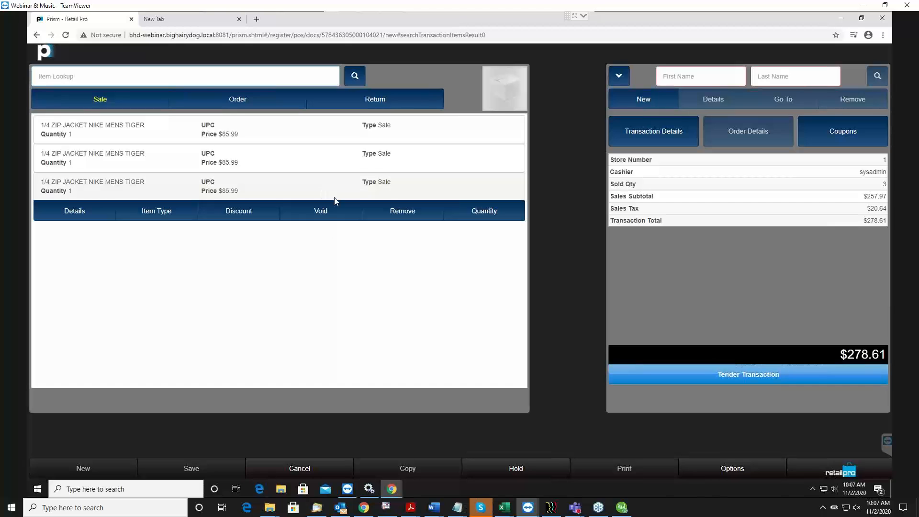
left_click(321, 210)
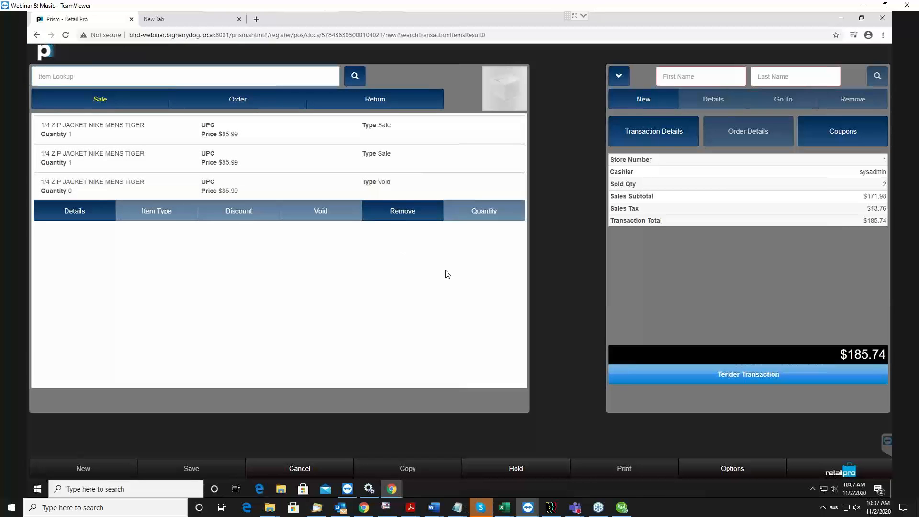
left_click(102, 185)
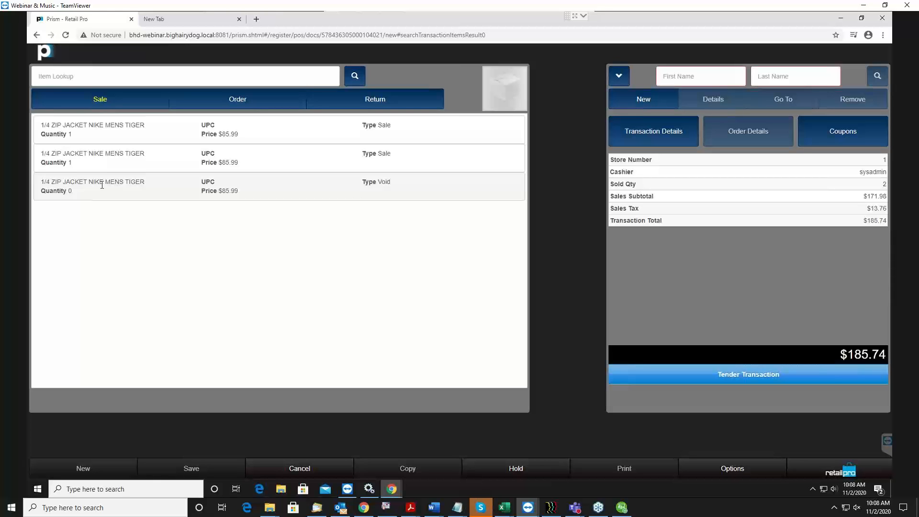
Open the item details of the first jacket line and examine the available price levels
left_click_drag(206, 134, 202, 134)
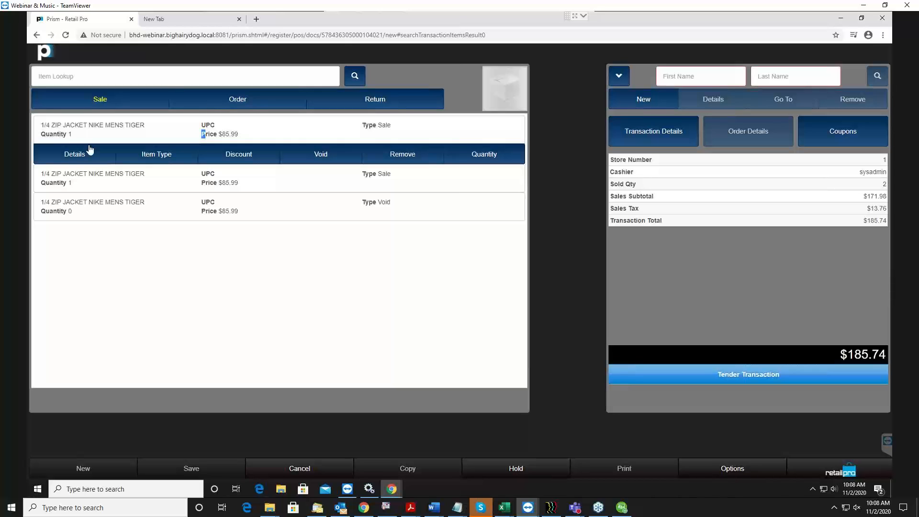
left_click(70, 158)
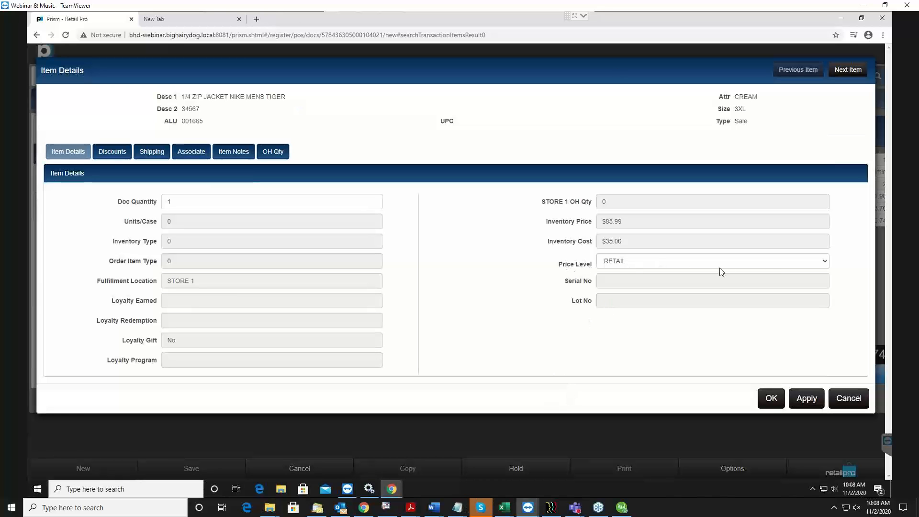
left_click(732, 264)
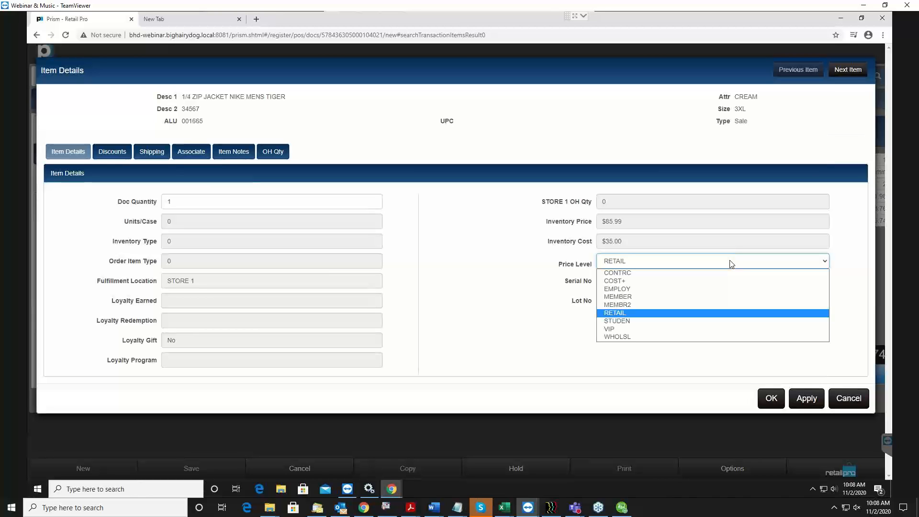
left_click(732, 264)
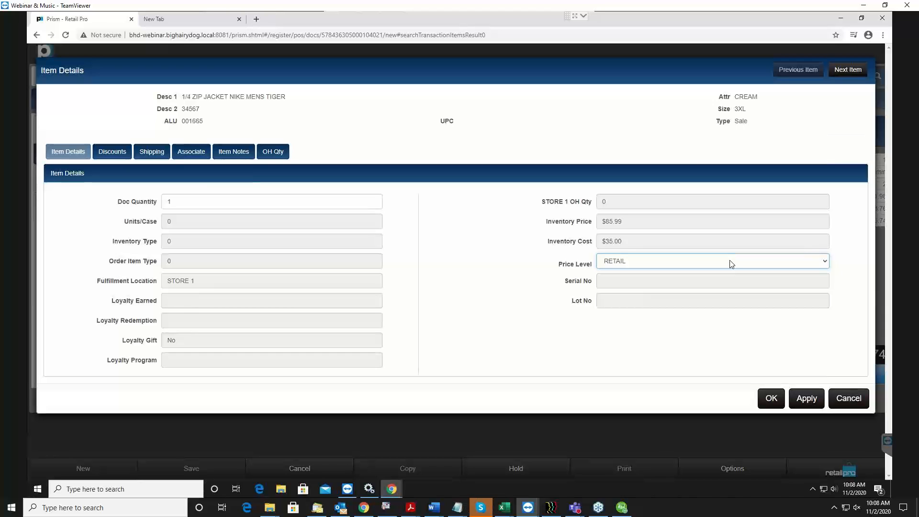
Apply a 10% discount with the reason DAMAGE to the size 3XL jacket line and close its item details
left_click(99, 152)
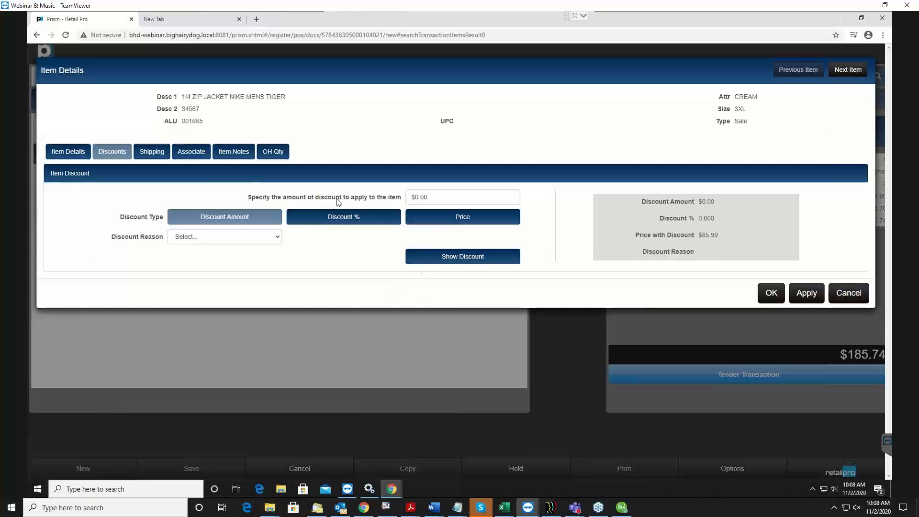
left_click(488, 195)
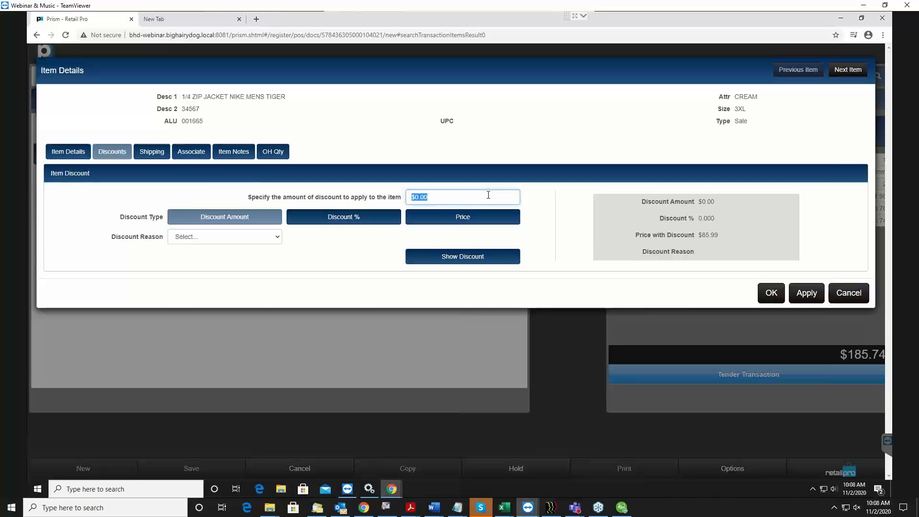
left_click(323, 224)
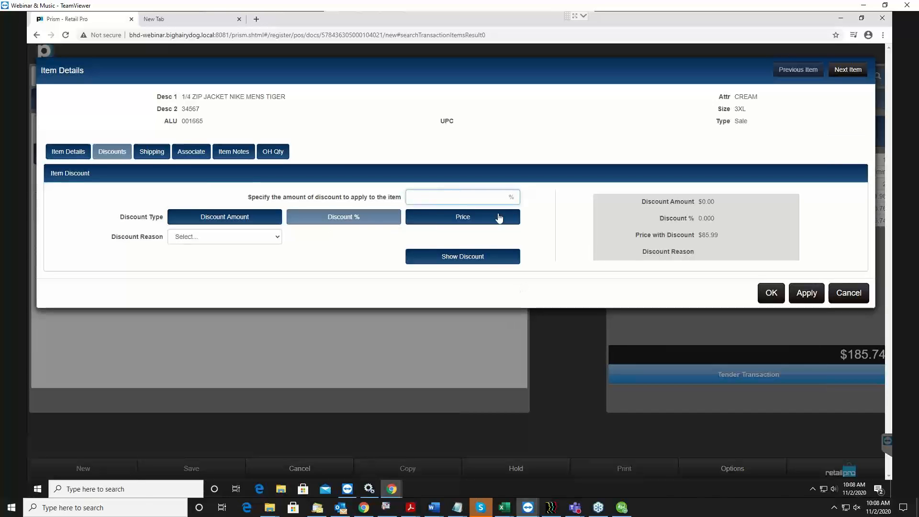
left_click(462, 221)
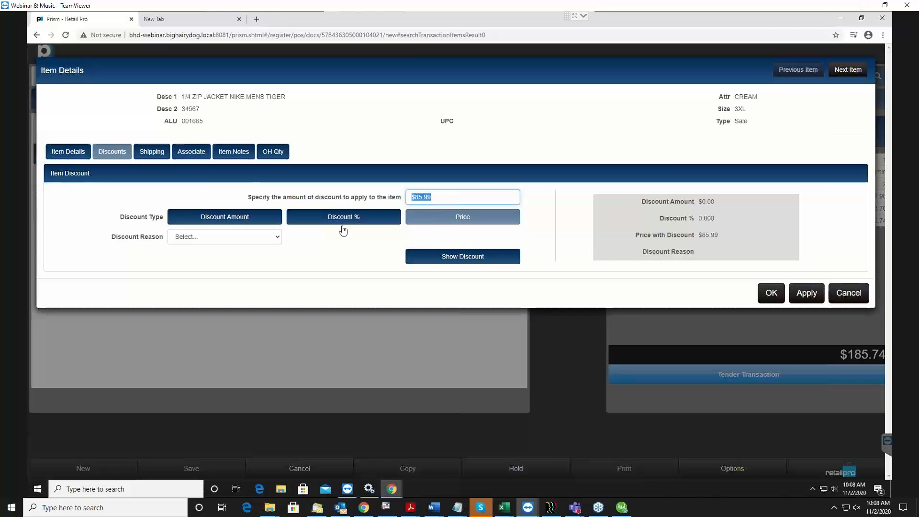
left_click(399, 218)
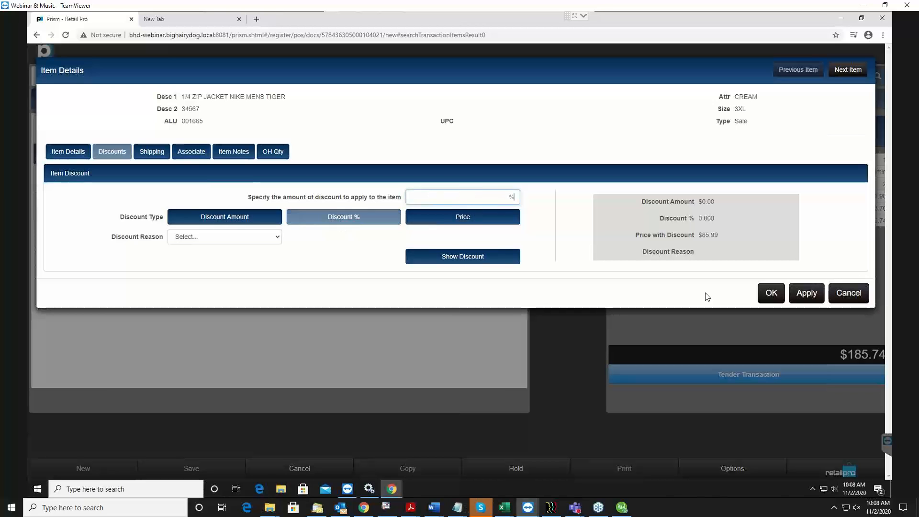
type("10")
left_click(192, 237)
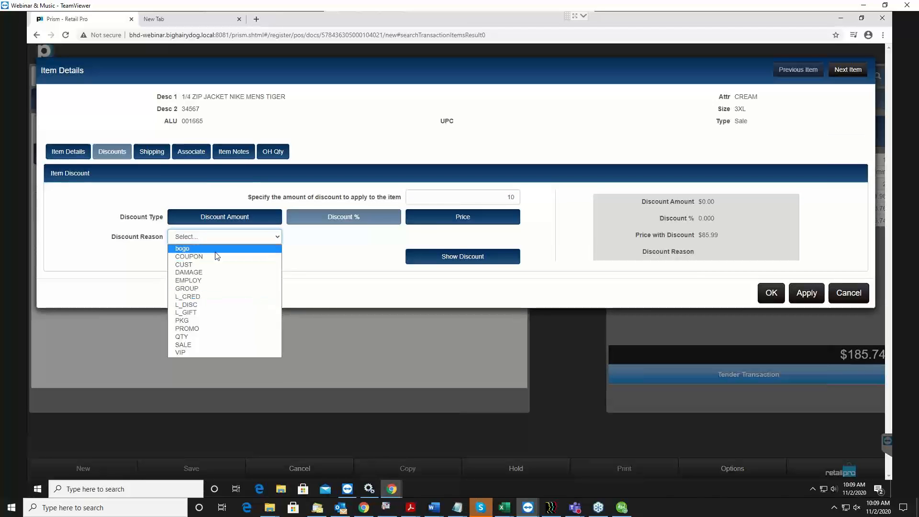
left_click(186, 274)
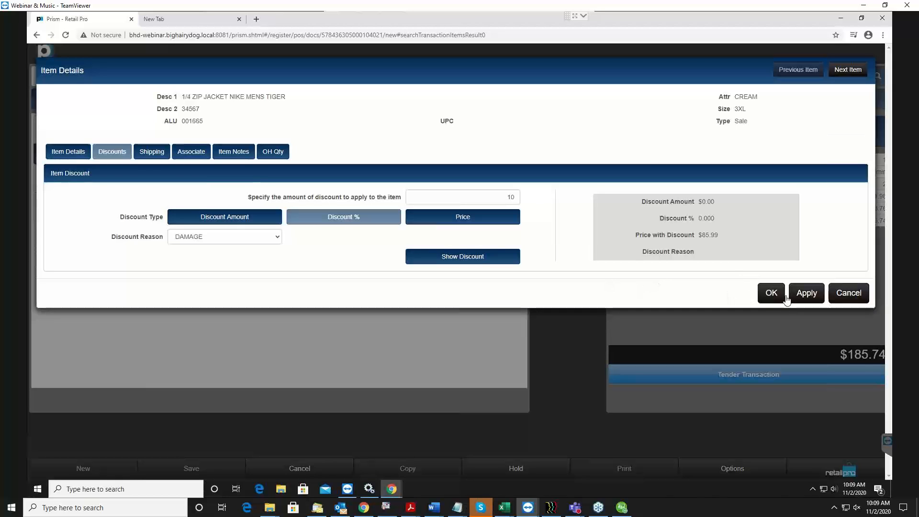
left_click(806, 290)
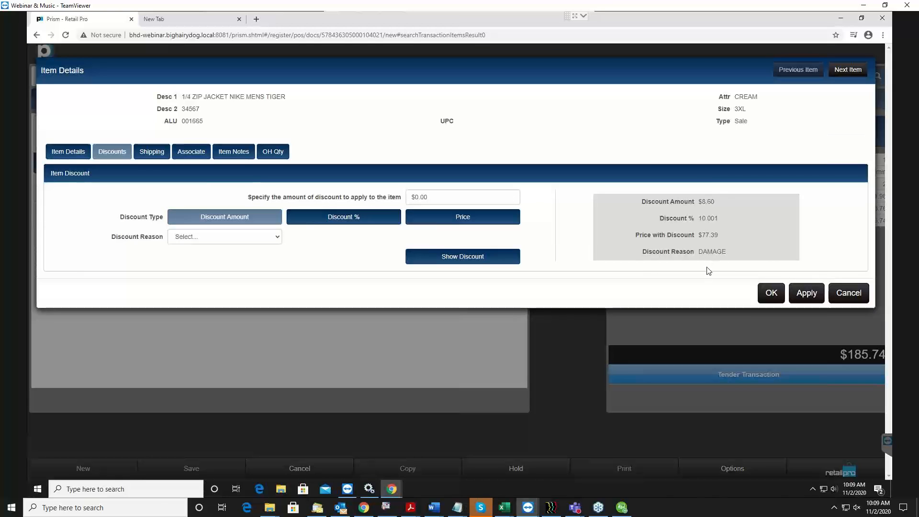
left_click(771, 294)
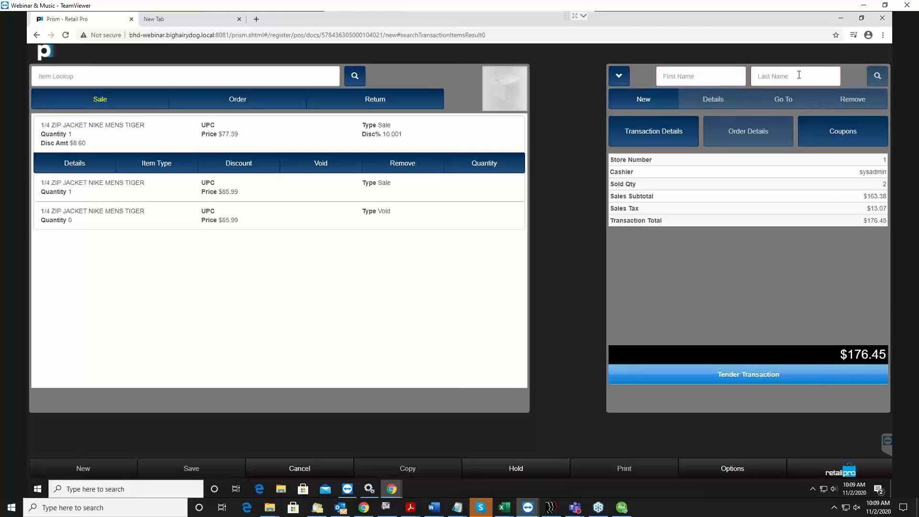
Start a new quick customer for the transaction and enter the customer's first and last name
left_click(660, 99)
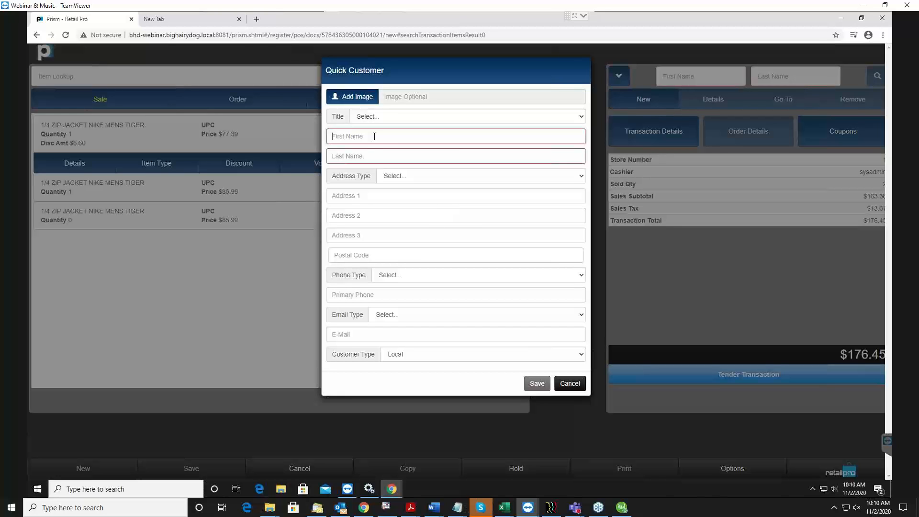
left_click(393, 140)
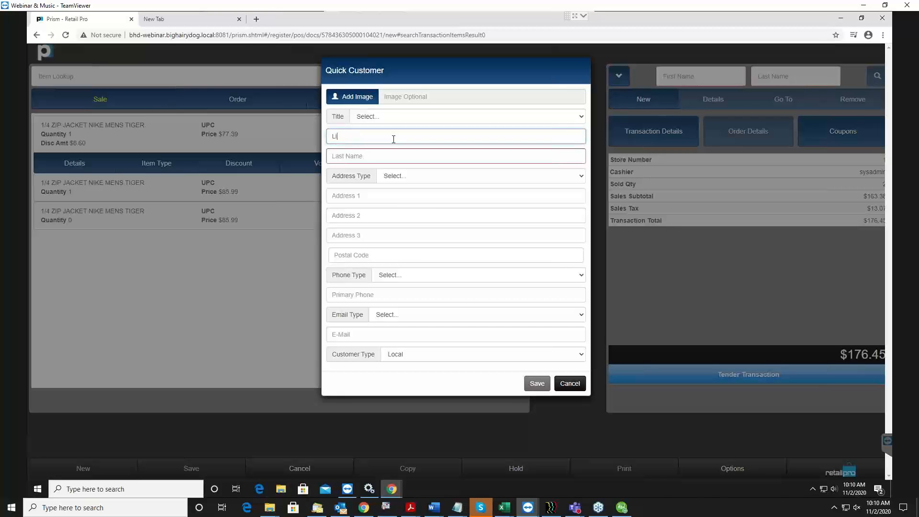
left_click(549, 154)
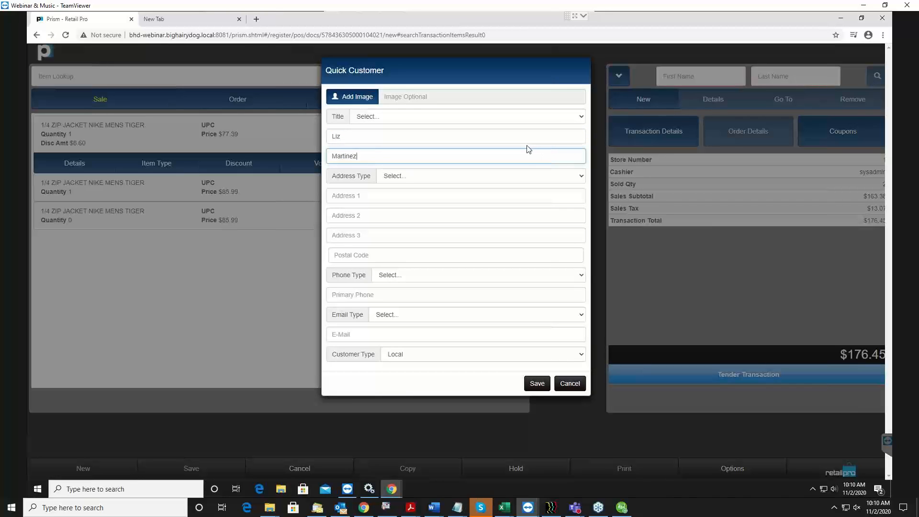
Enter the customer's primary phone number, leave the address and e-mail blank, and save the customer to the transaction
left_click(463, 198)
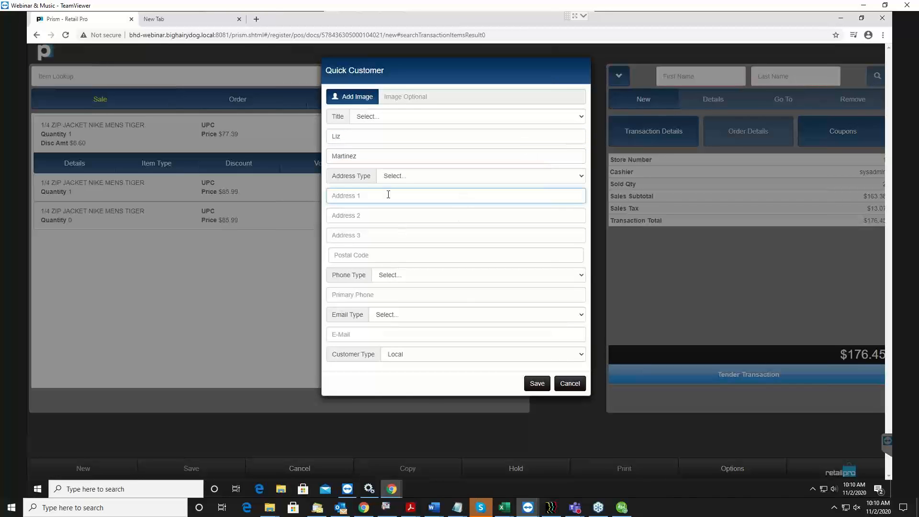
left_click(349, 293)
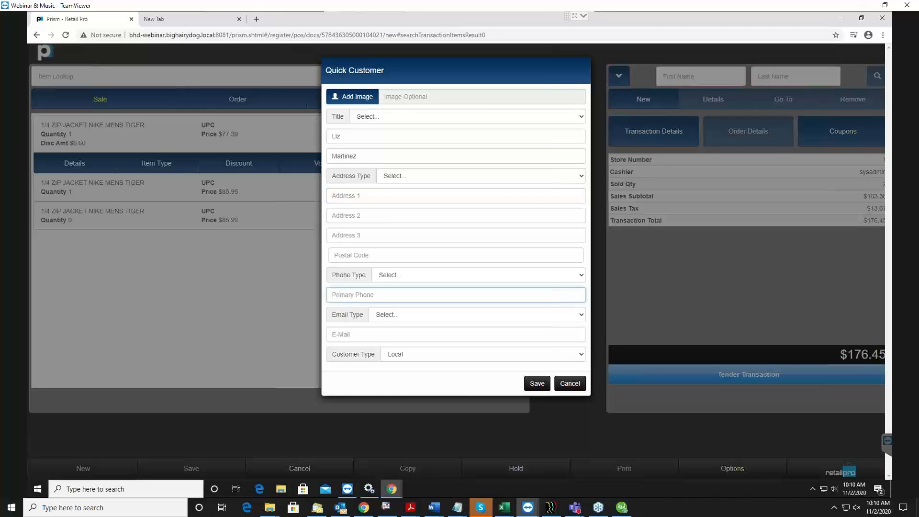
left_click(362, 255)
left_click(394, 298)
triple_click(365, 295)
left_click(381, 336)
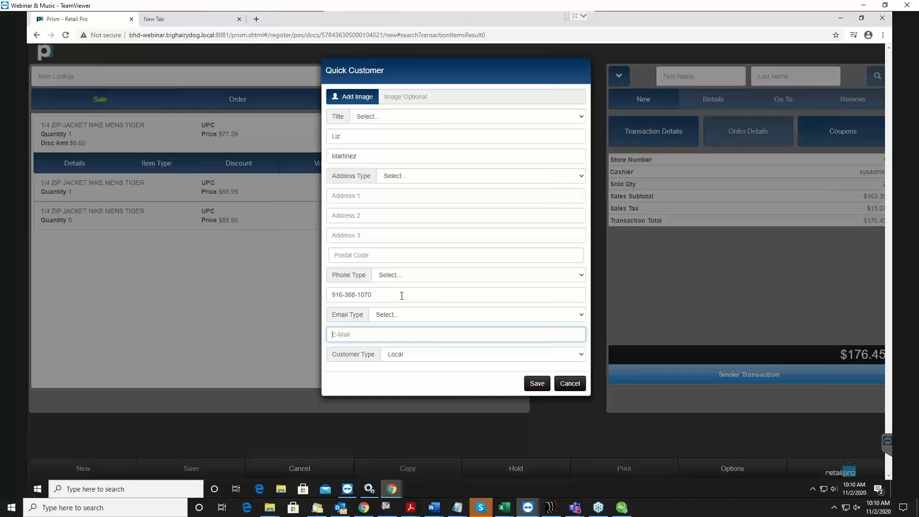
left_click(538, 384)
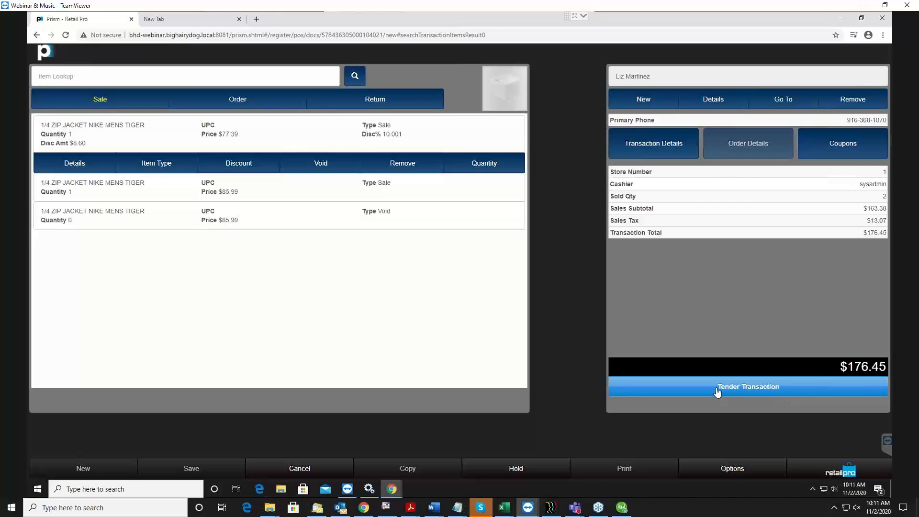
Start tendering the transaction and take a $100.00 credit card payment with the card type American Express
left_click(749, 390)
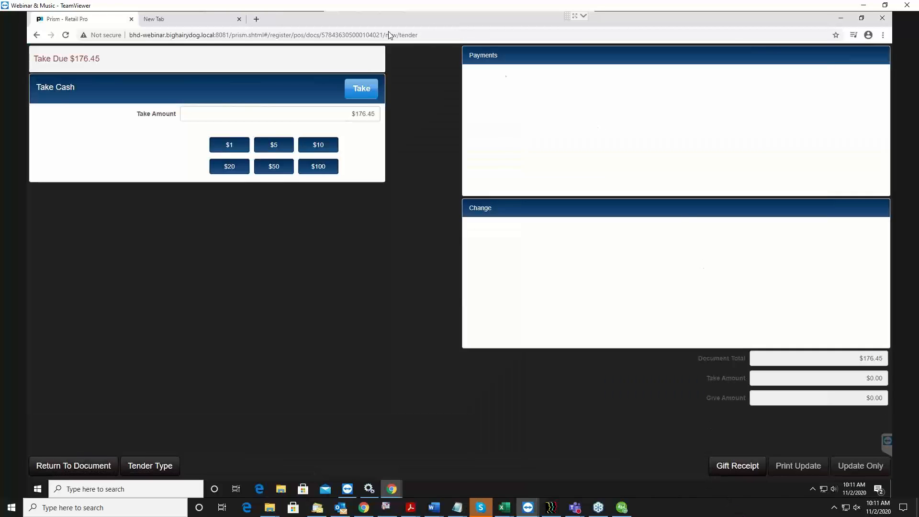
left_click(309, 120)
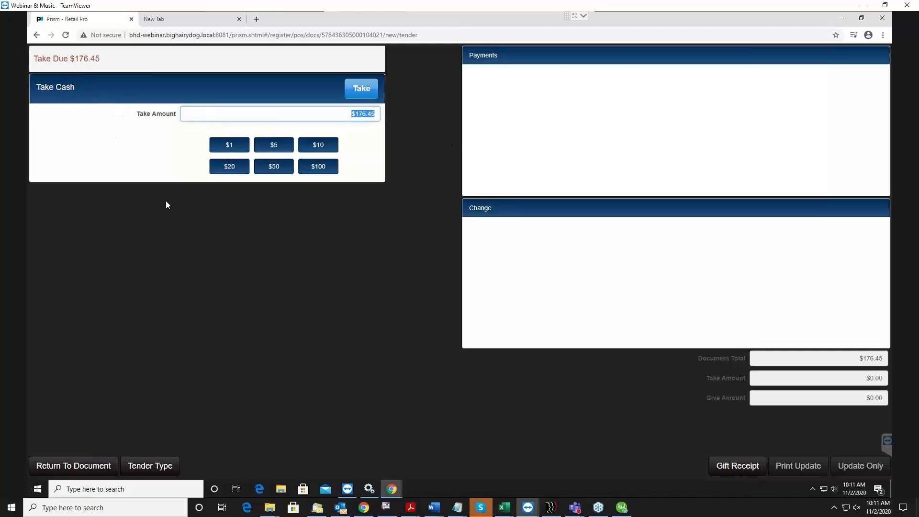
left_click(155, 469)
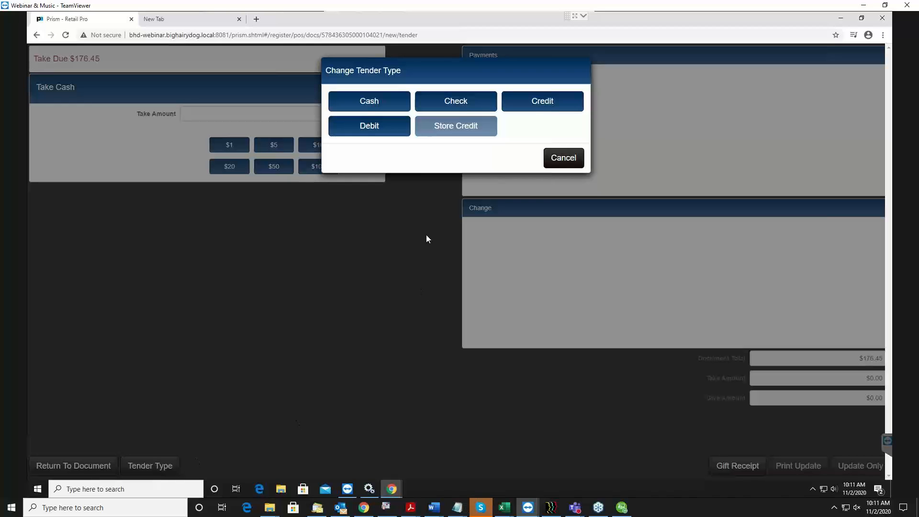
left_click(533, 102)
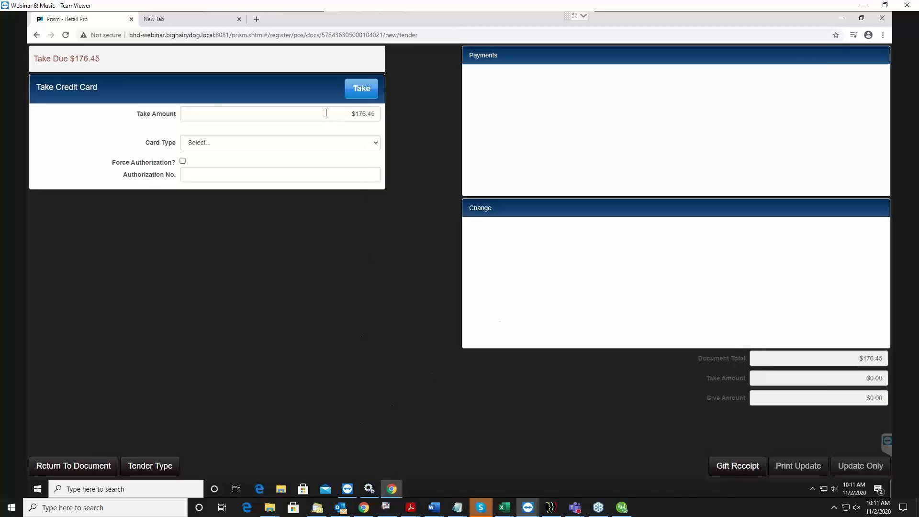
left_click(326, 112)
type("1")
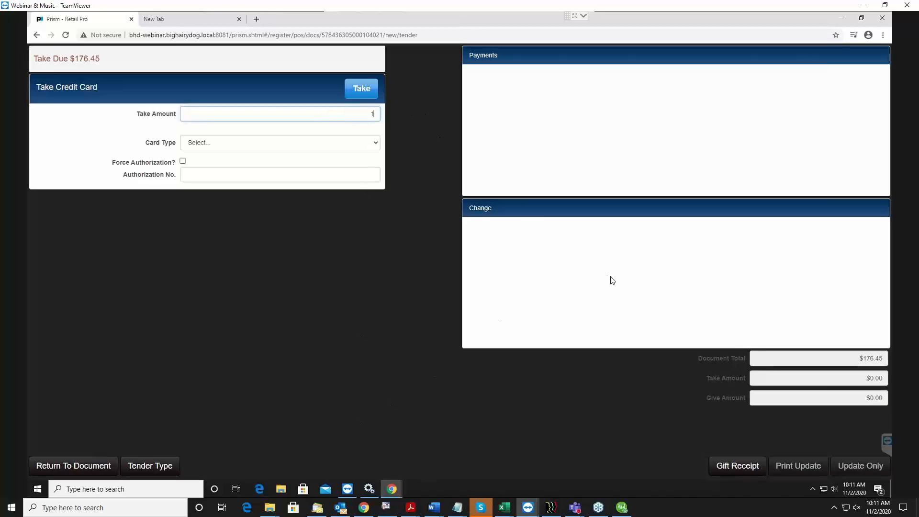
type("00")
left_click(304, 142)
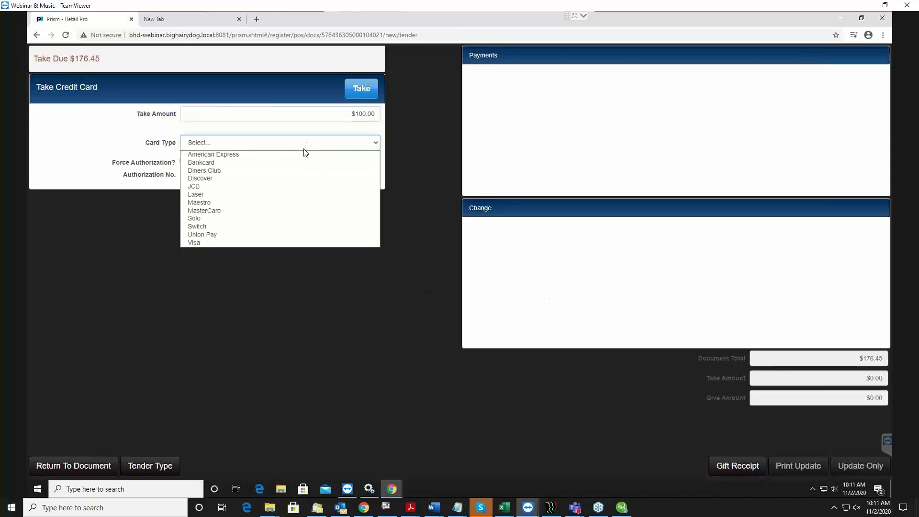
left_click(206, 157)
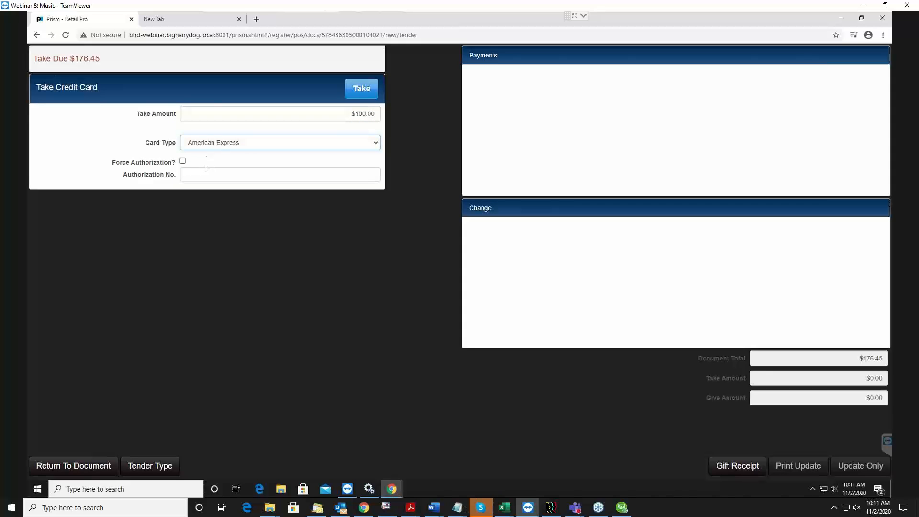
left_click(364, 89)
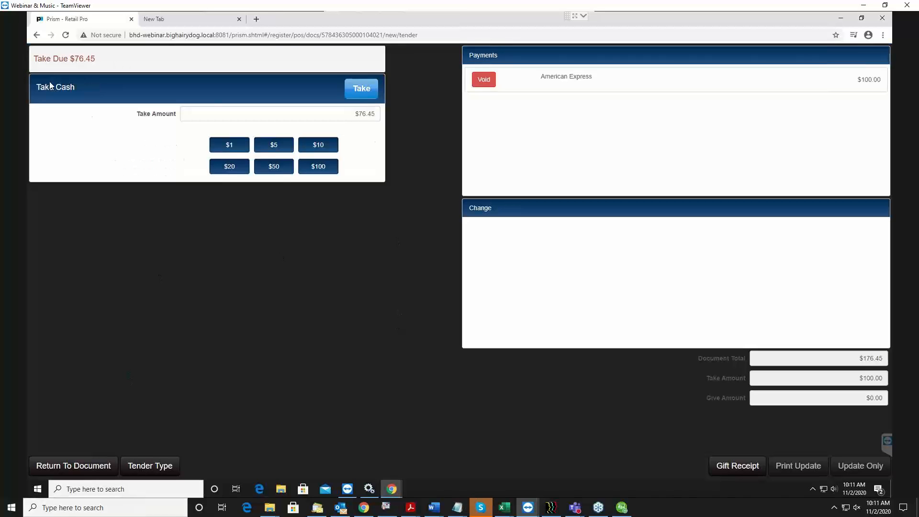
Take $80.00 in cash for the remaining amount and give the change due in cash
left_click(154, 467)
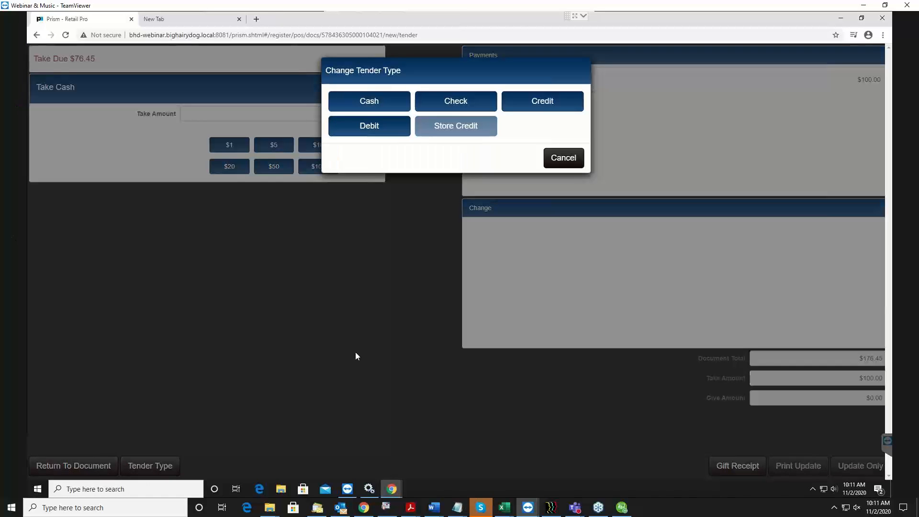
left_click(565, 158)
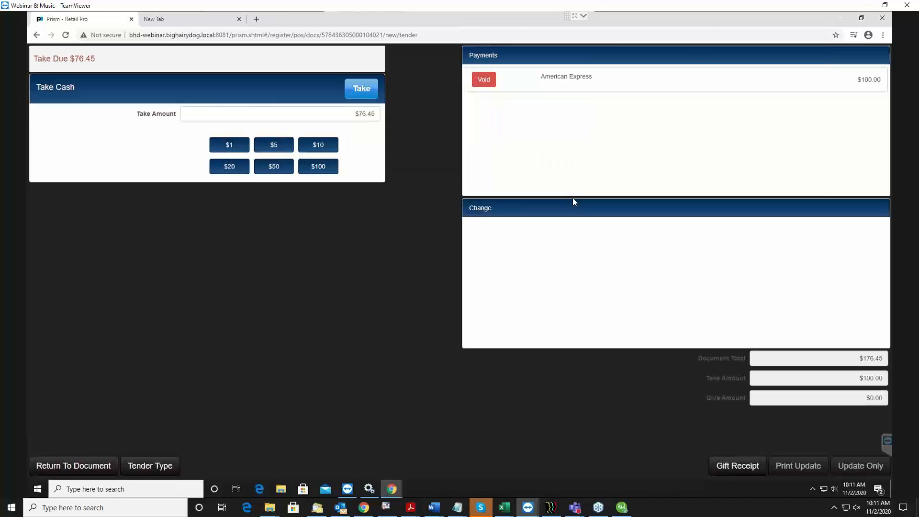
left_click(321, 115)
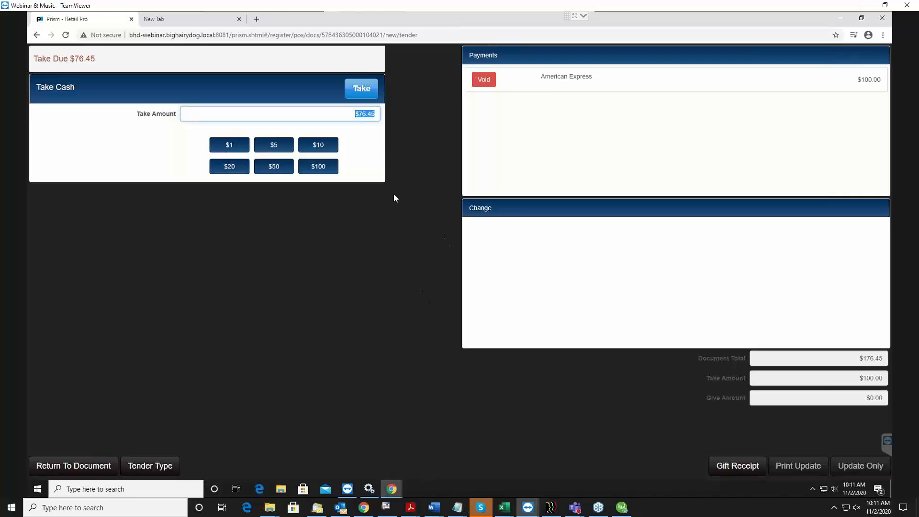
type("80")
left_click(367, 94)
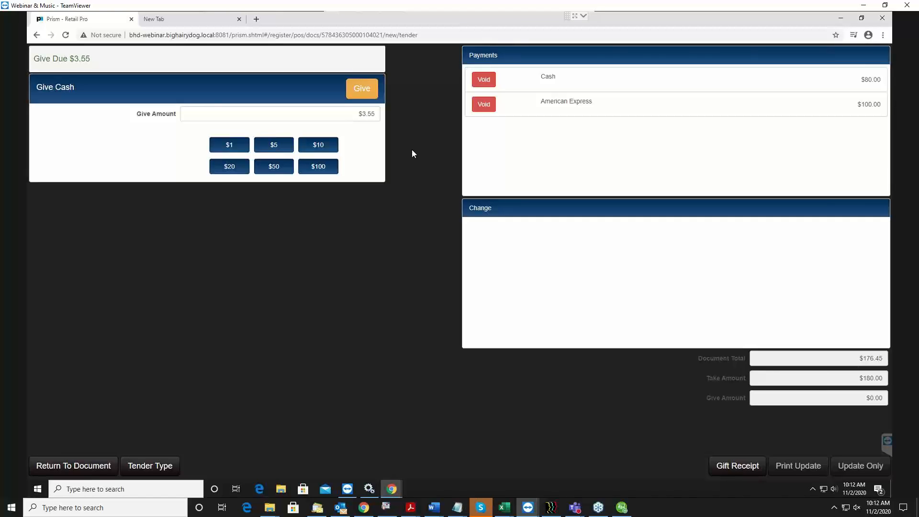
left_click(355, 90)
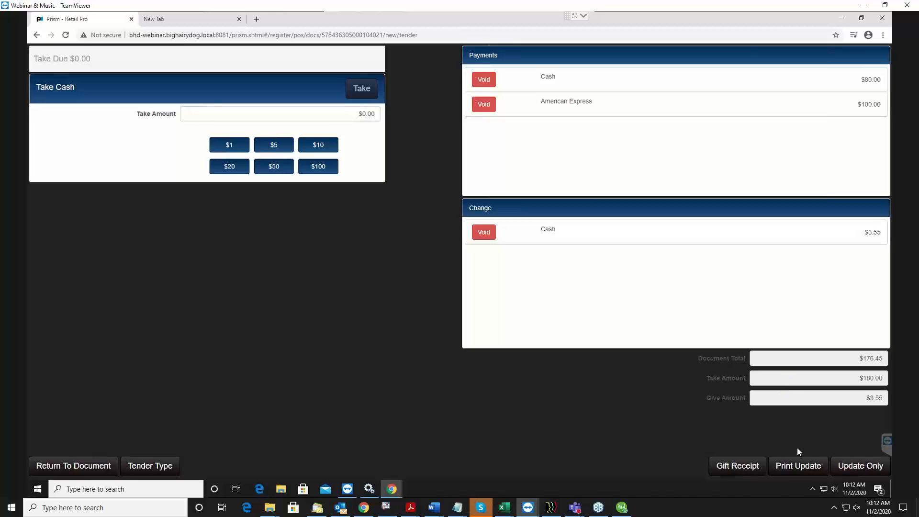
Finalize the transaction with printing, acknowledge the tender reminder, and preview the receipt with Microsoft XPS Document Writer as the printer
left_click(805, 470)
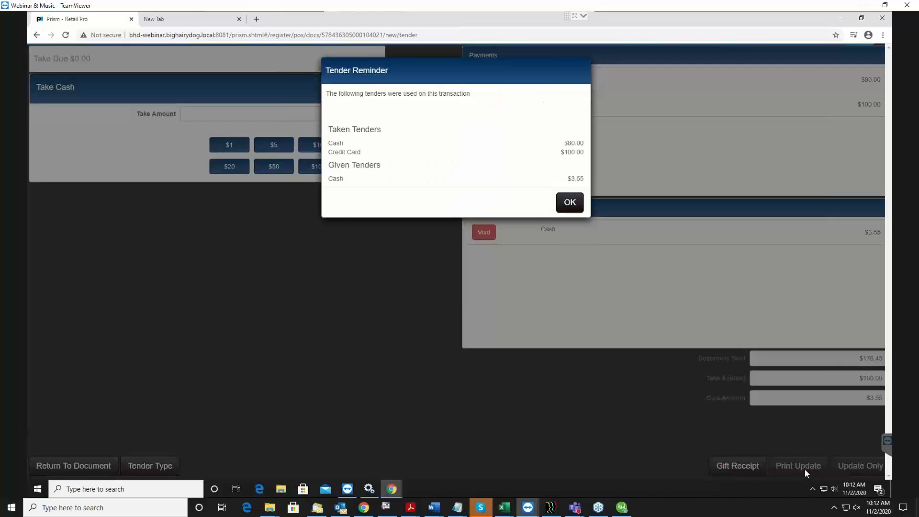
left_click_drag(445, 80, 446, 93)
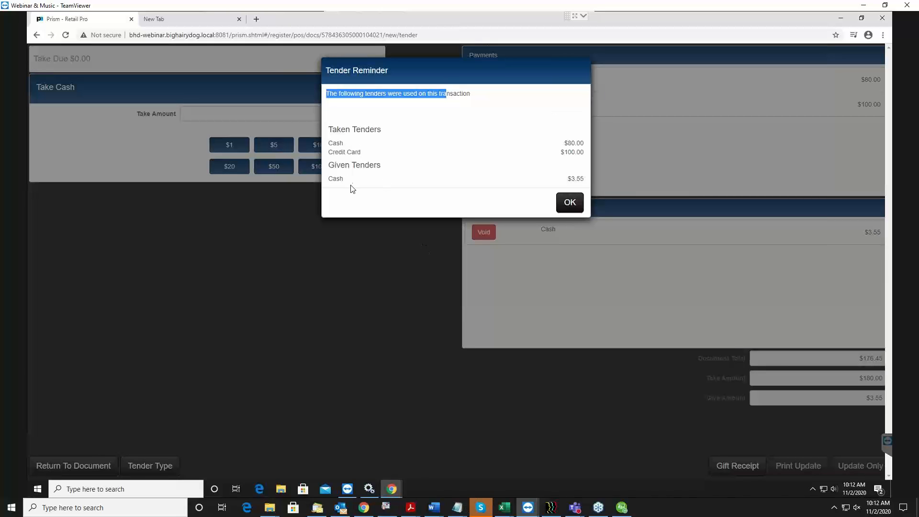
left_click(570, 203)
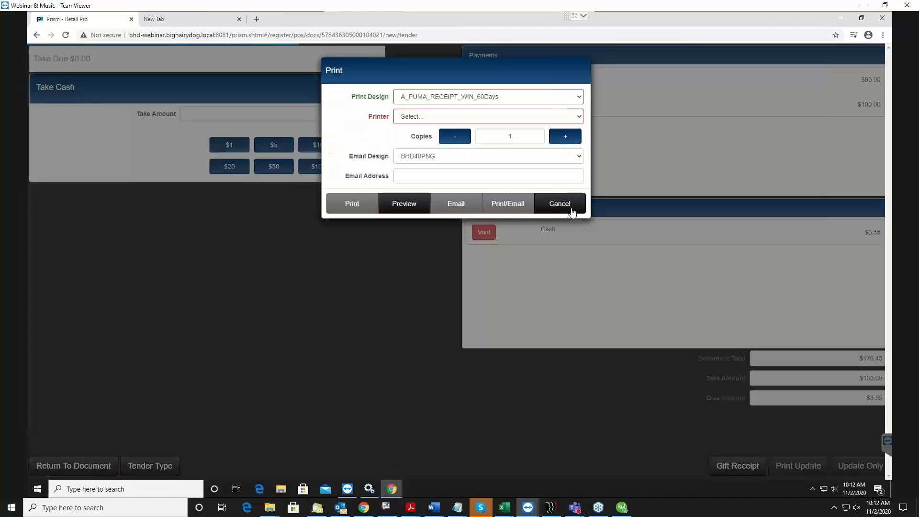
left_click(410, 118)
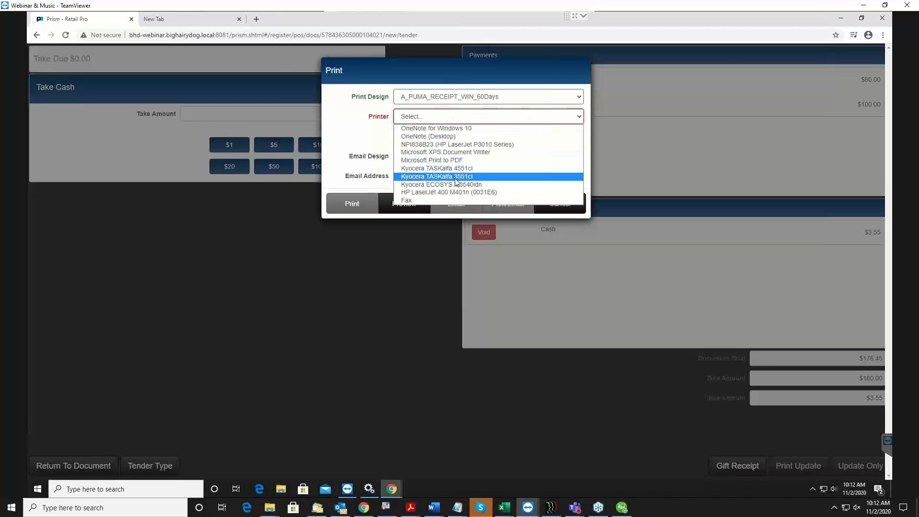
left_click(472, 153)
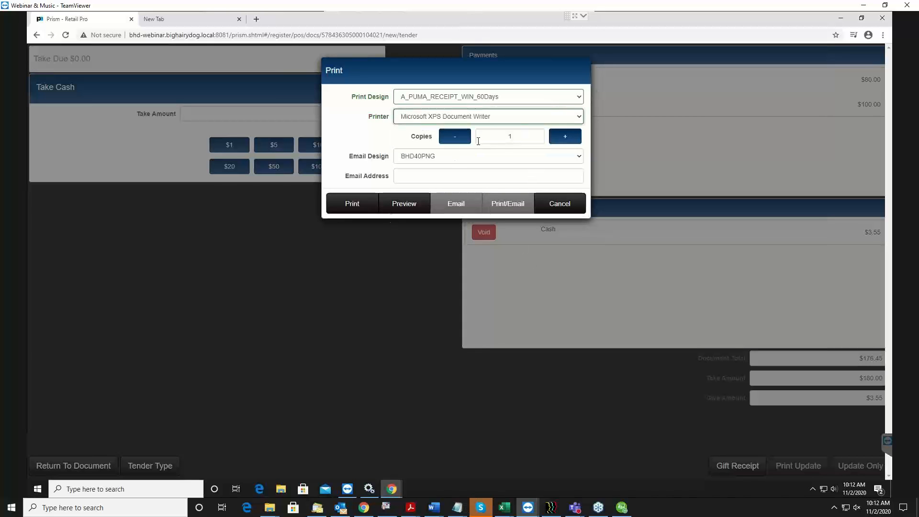
left_click(398, 206)
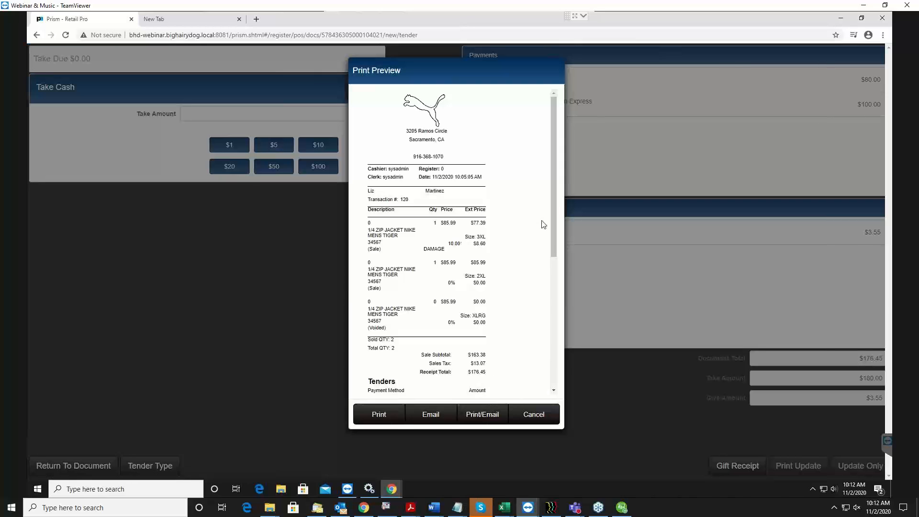
Read through the receipt preview down to the tenders, change and return policy, and close it without printing or e-mailing
left_click_drag(555, 207, 566, 244)
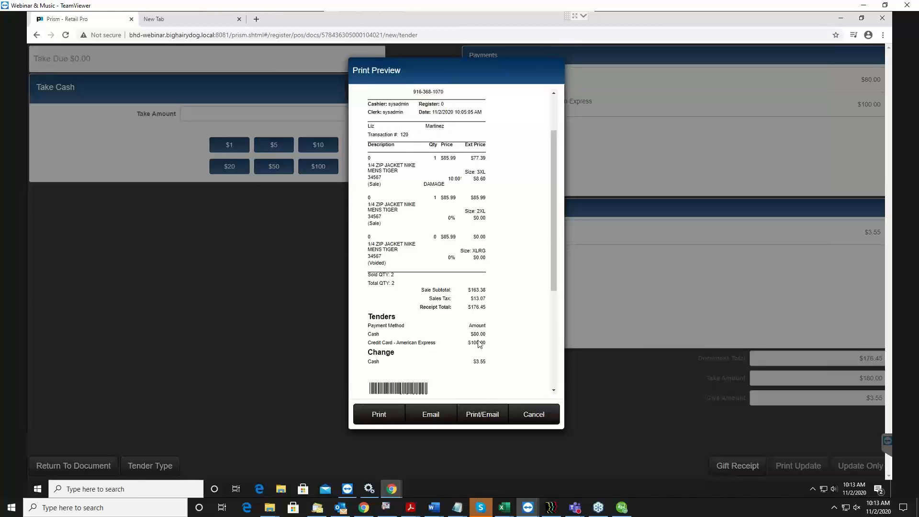
scroll(479, 343, "down", 3)
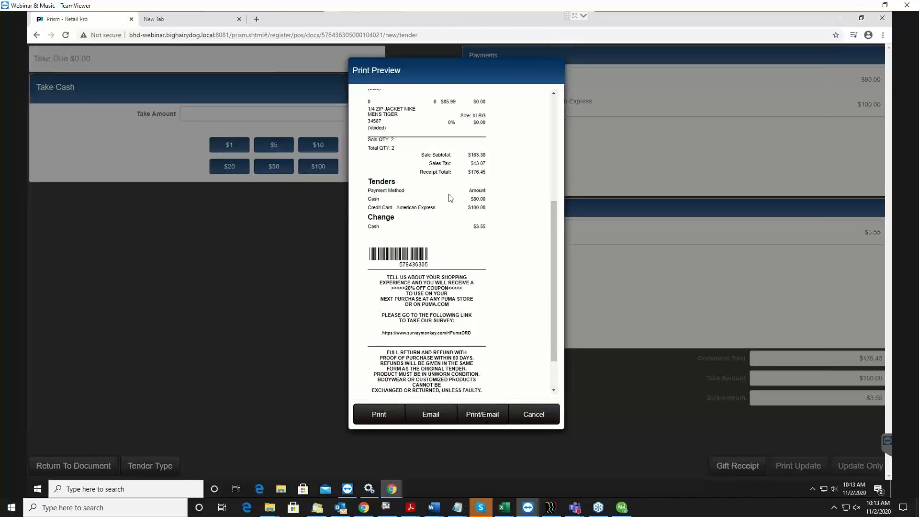
scroll(449, 196, "down", 2)
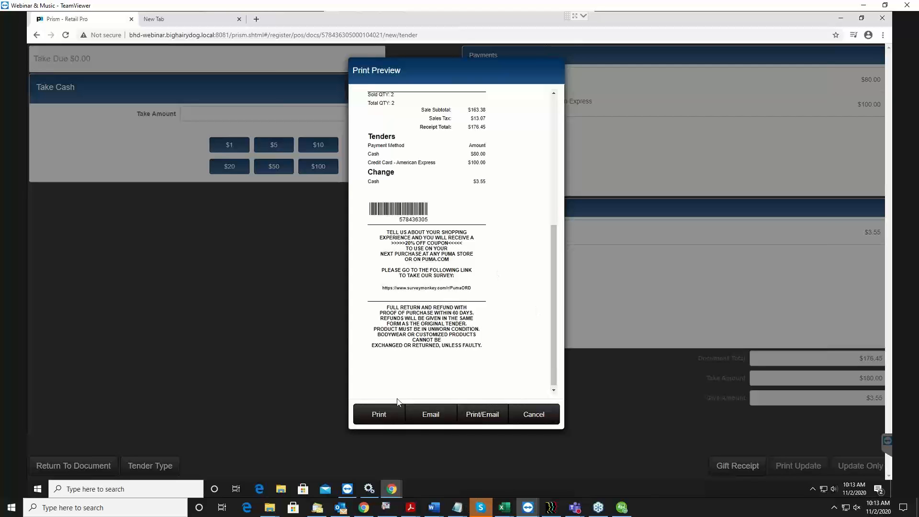
left_click(543, 414)
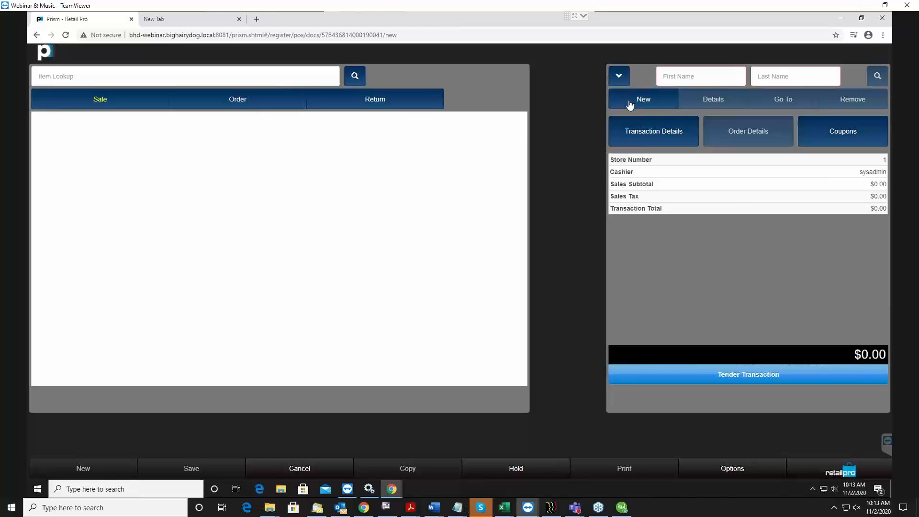
Open the new transaction's details and examine the general settings, including the Comment 1 suggestions and the POS Flag 1 choices
left_click(636, 134)
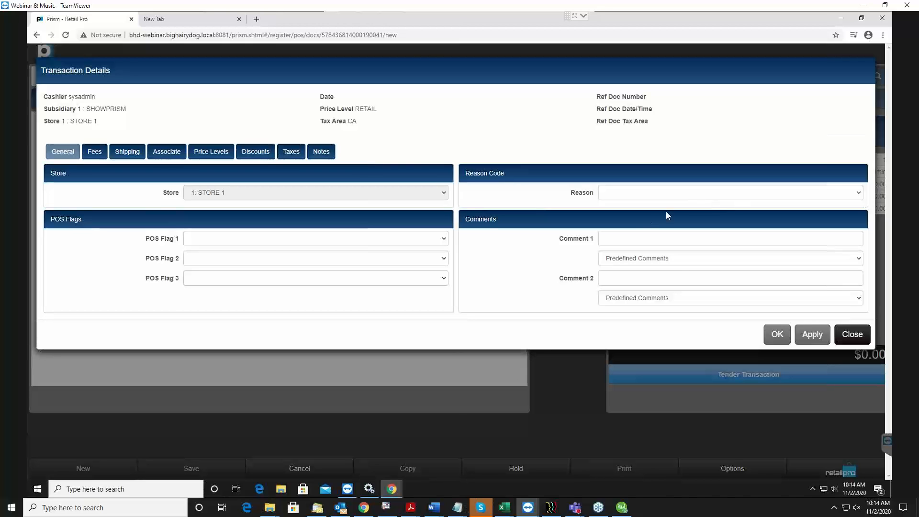
left_click(632, 241)
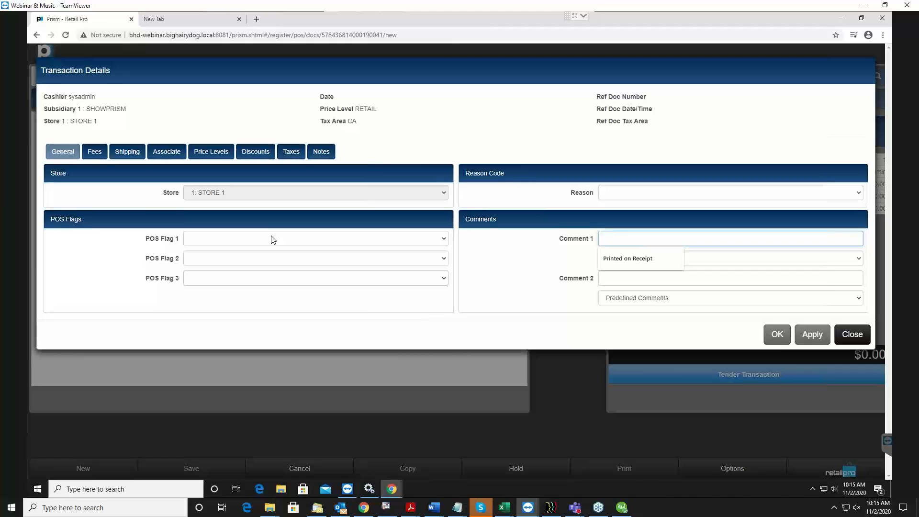
left_click(273, 239)
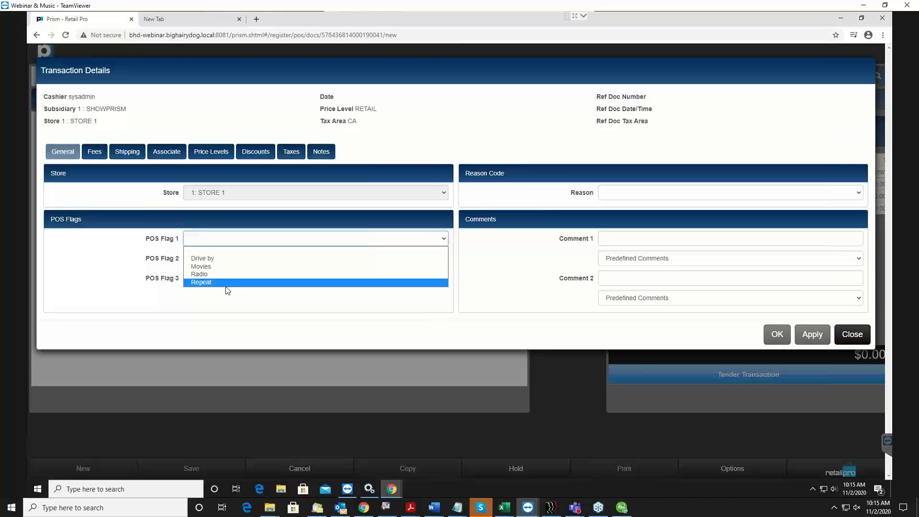
left_click(107, 257)
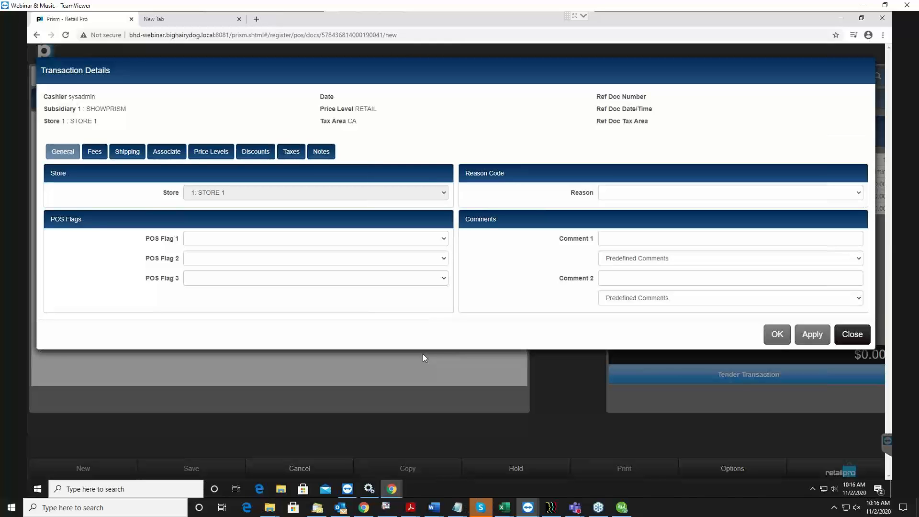
Review the transaction's fee, associate, price level, discount and tax settings, and close the details without changes
left_click(99, 154)
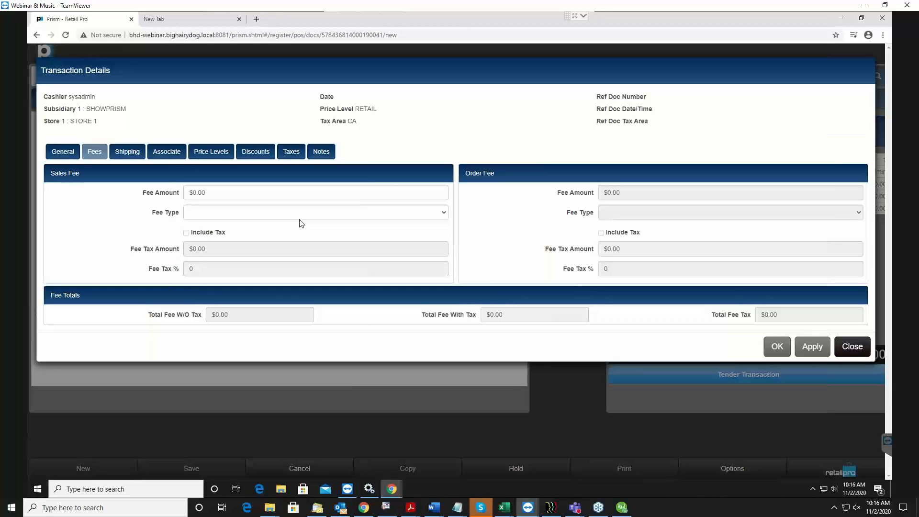
left_click(166, 151)
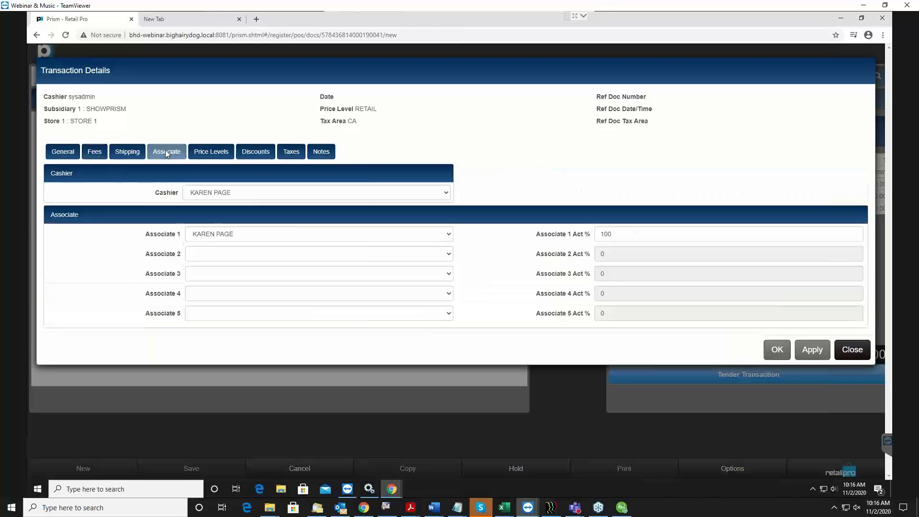
left_click(212, 151)
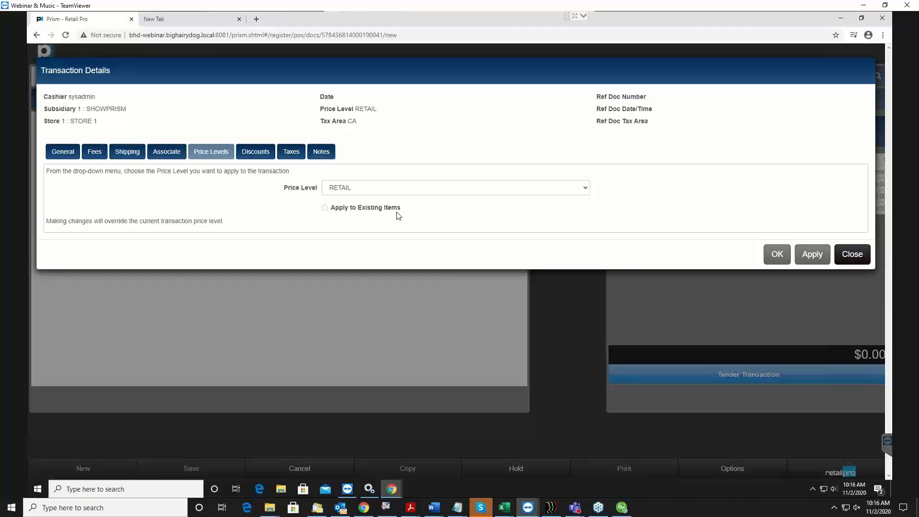
left_click(243, 156)
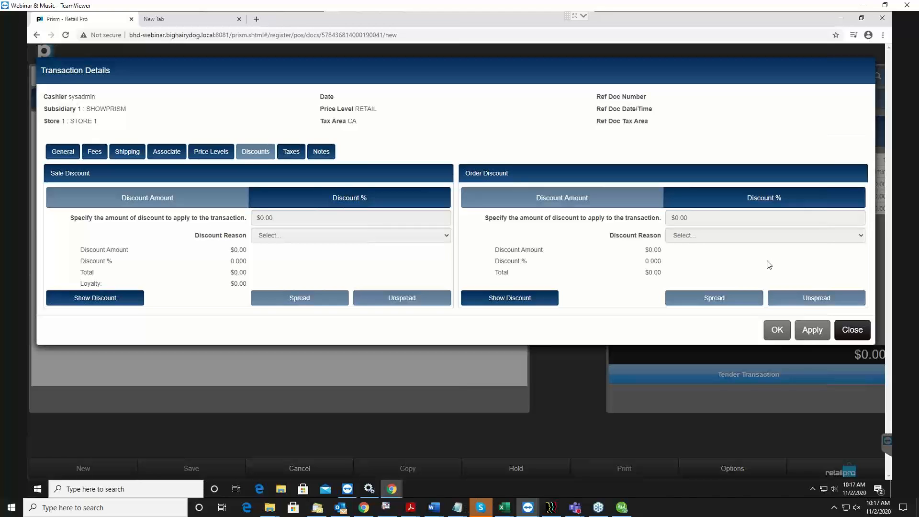
left_click(291, 153)
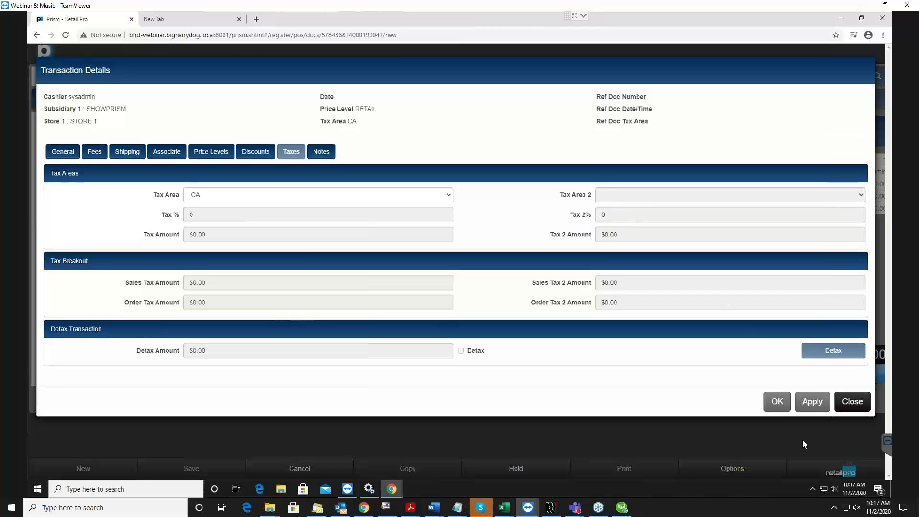
left_click(859, 401)
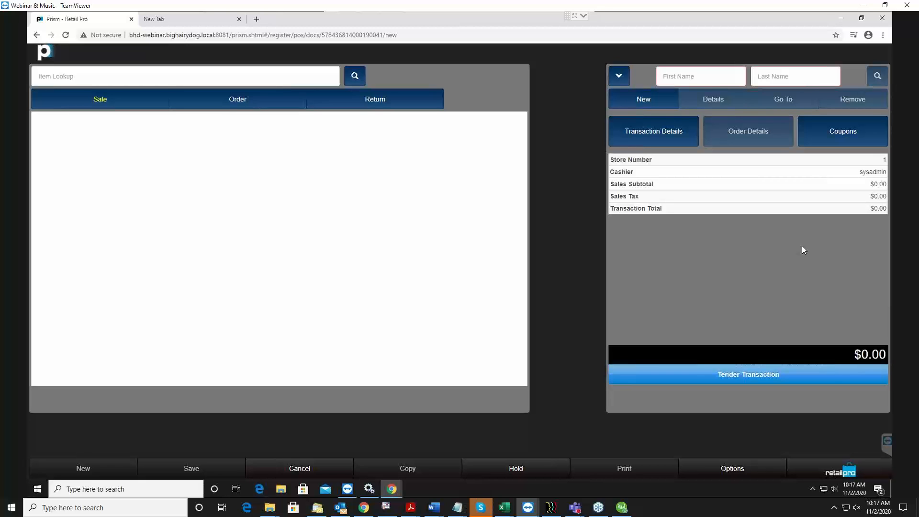
View the coupon entry window for the transaction and close it without adding a coupon
left_click(857, 141)
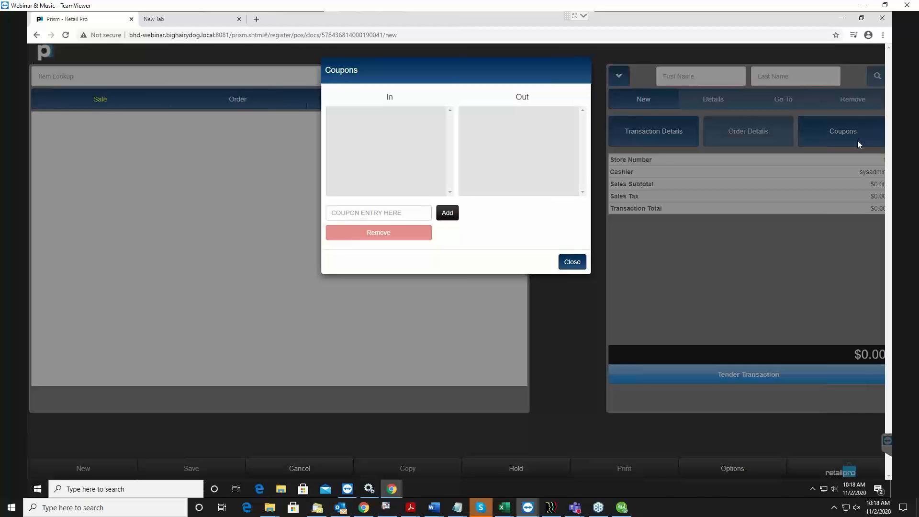
left_click(566, 263)
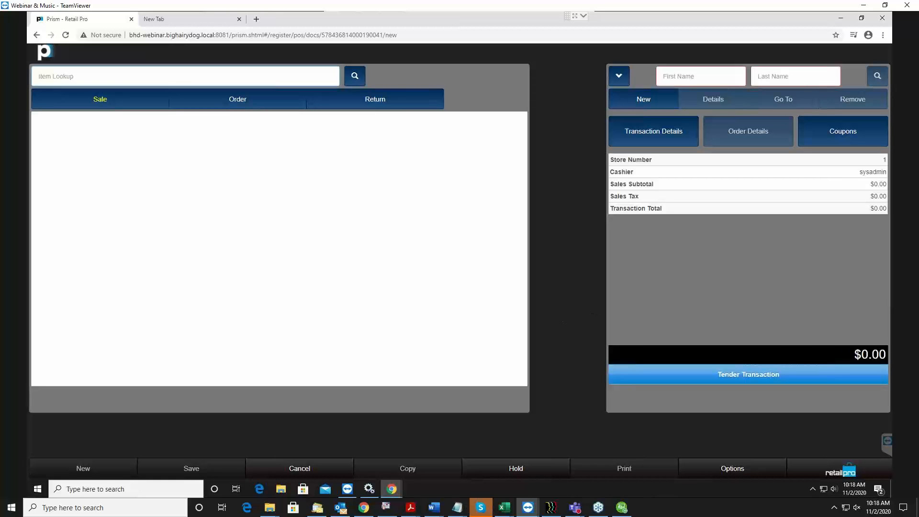
key("alt+Tab")
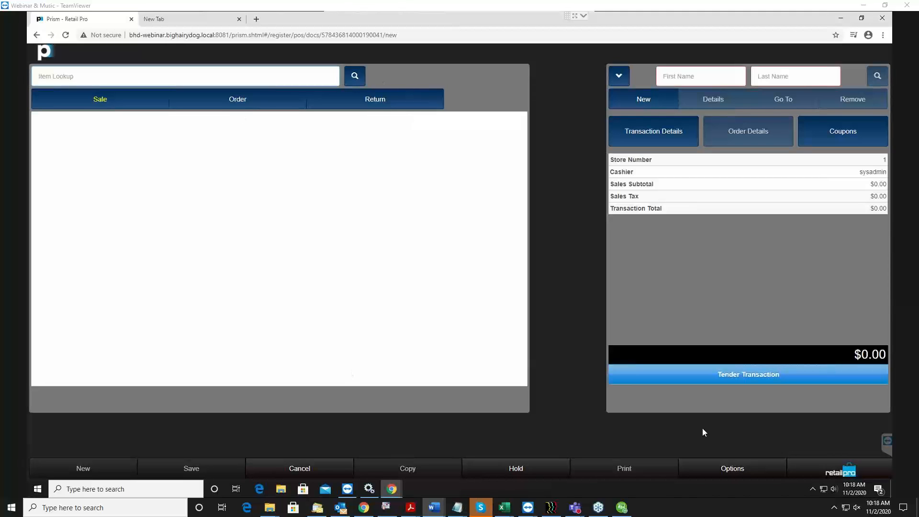
Search receipts for a return from Nov 1 to Nov 2, 2020, leaving the document number and customer names blank
left_click(375, 103)
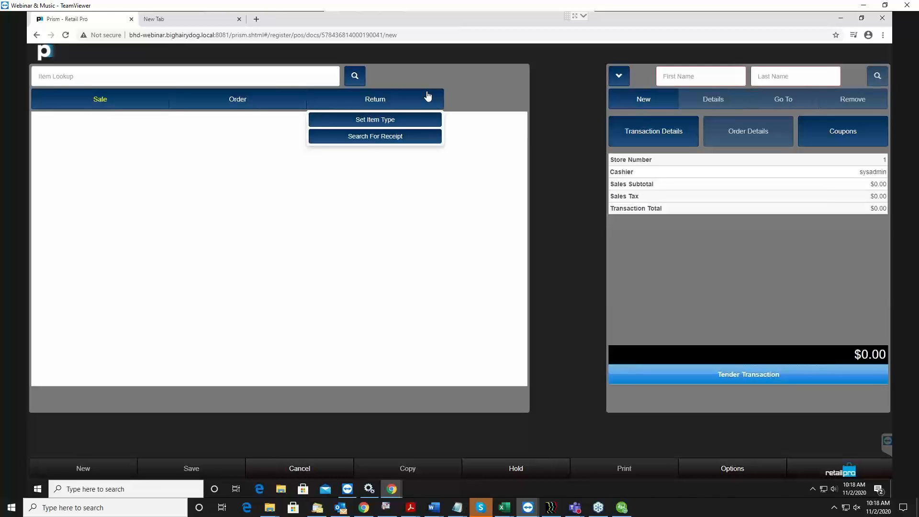
left_click(412, 139)
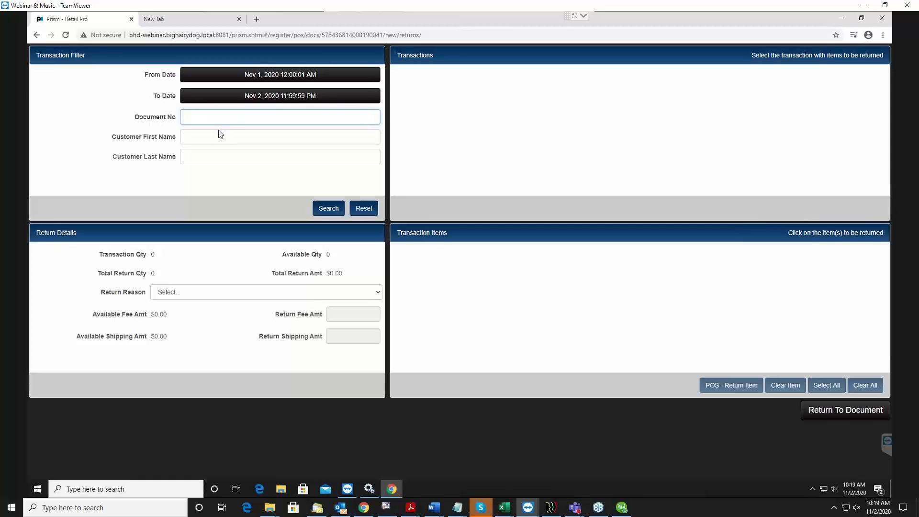
left_click(197, 138)
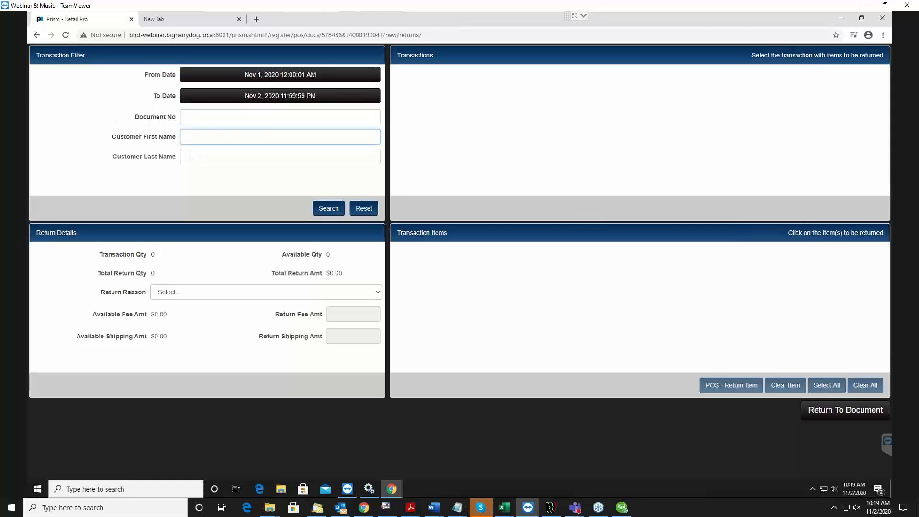
left_click(191, 152)
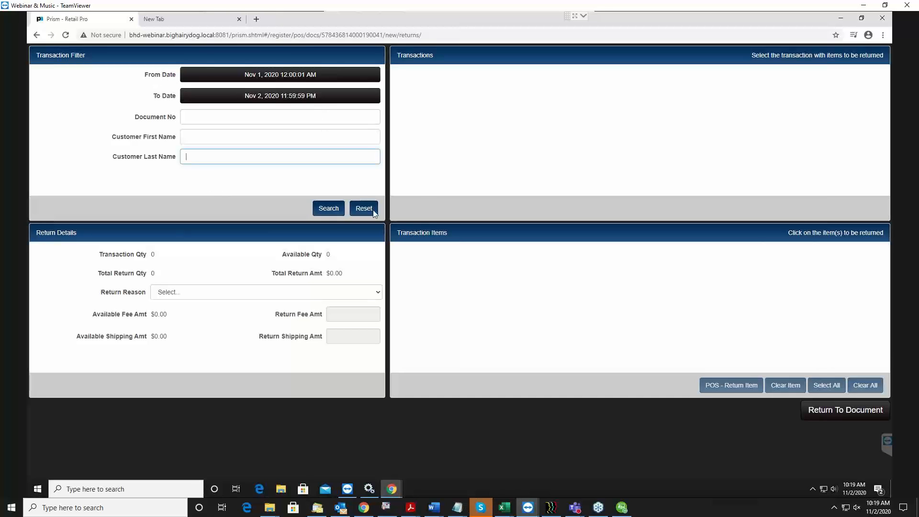
left_click(335, 211)
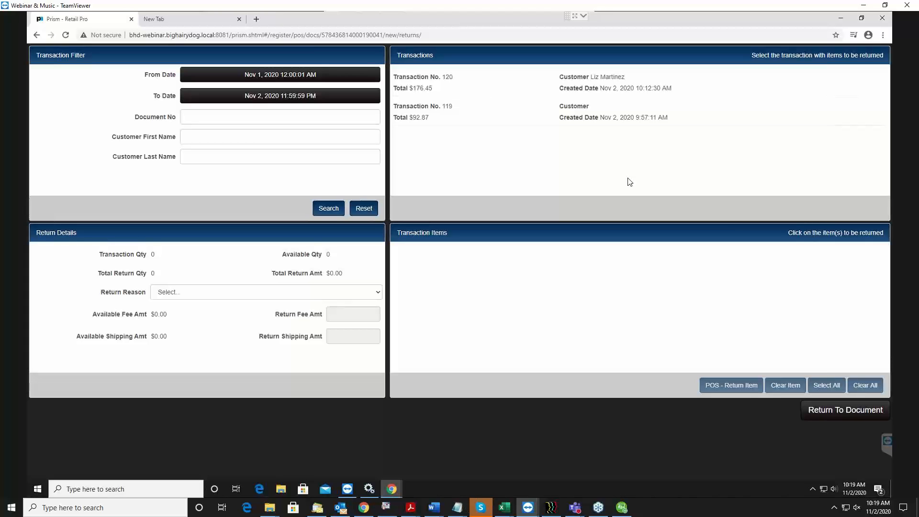
Compare the items of the two found transactions and select the more recent one, which has a customer assigned, for the return
left_click(597, 88)
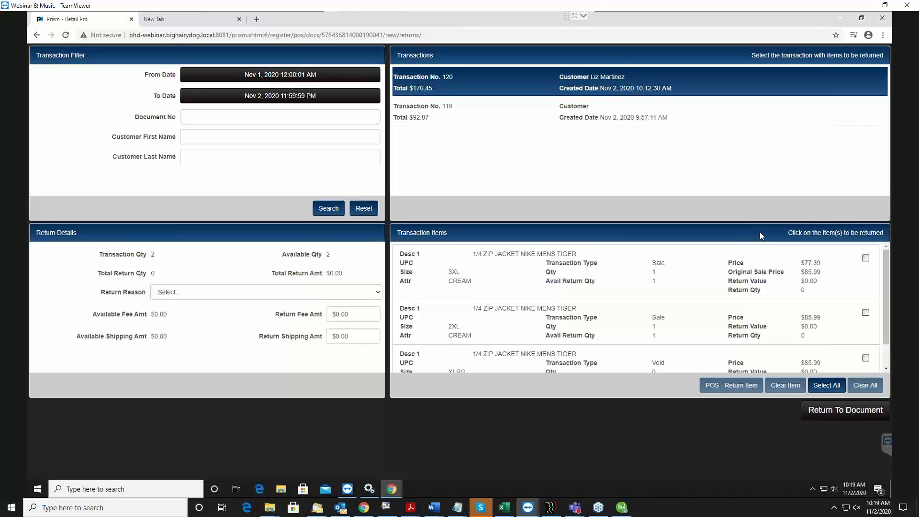
left_click(672, 113)
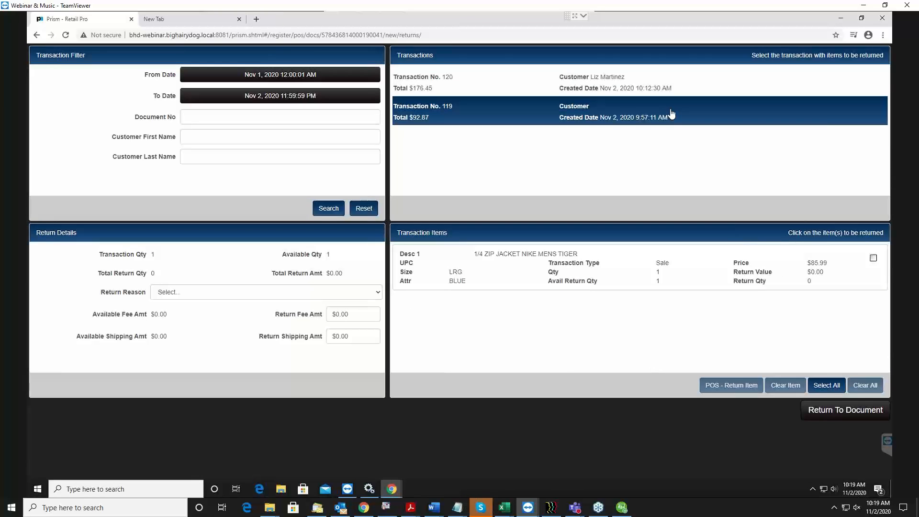
left_click(646, 88)
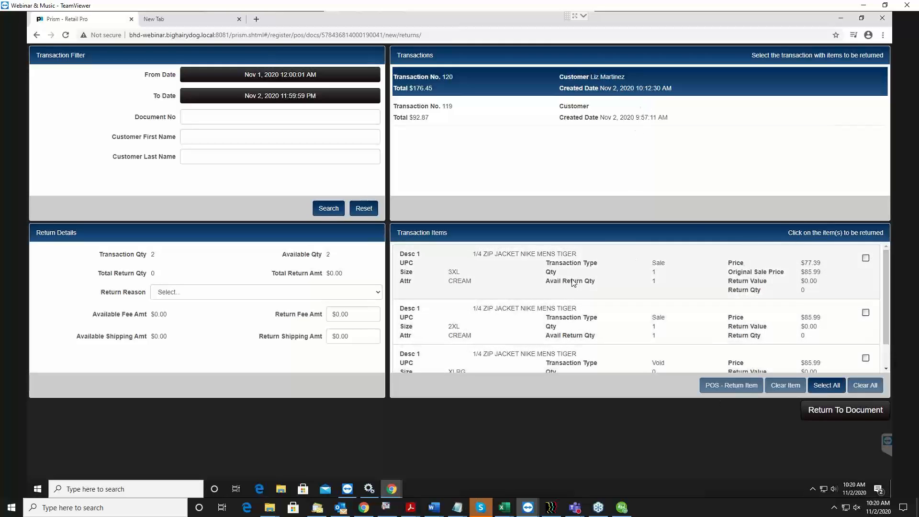
scroll(687, 306, "down", 1)
scroll(687, 307, "up", 1)
left_click(591, 117)
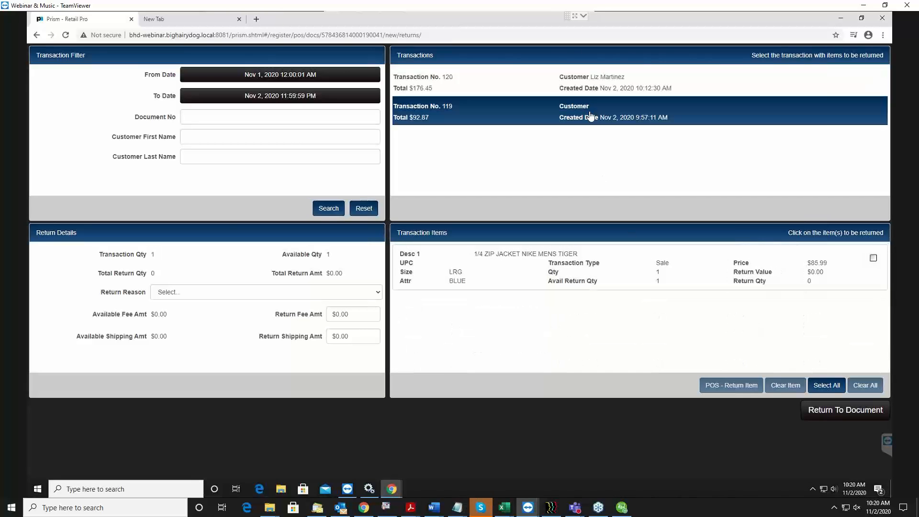
left_click(580, 88)
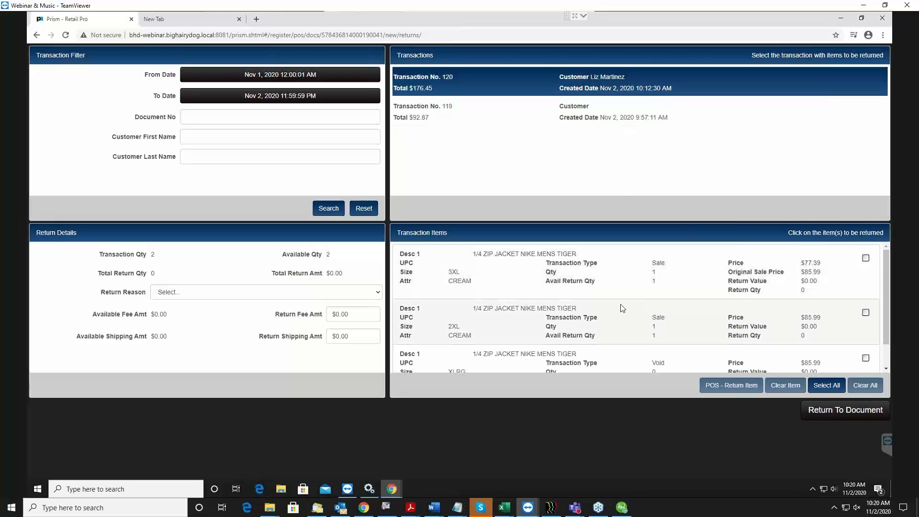
left_click(424, 78)
left_click(607, 83)
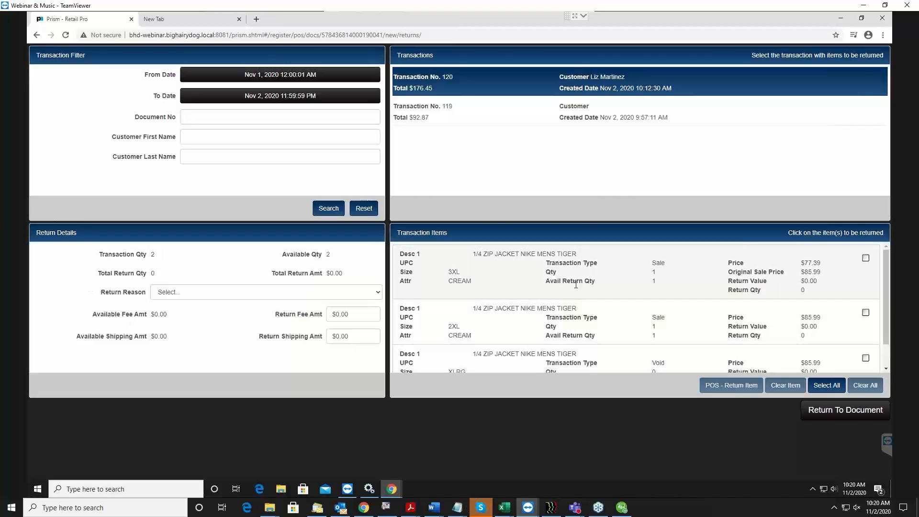
Look through the selected transaction's items and mark the cream size 3XL 1/4 zip jacket for return
left_click(589, 319)
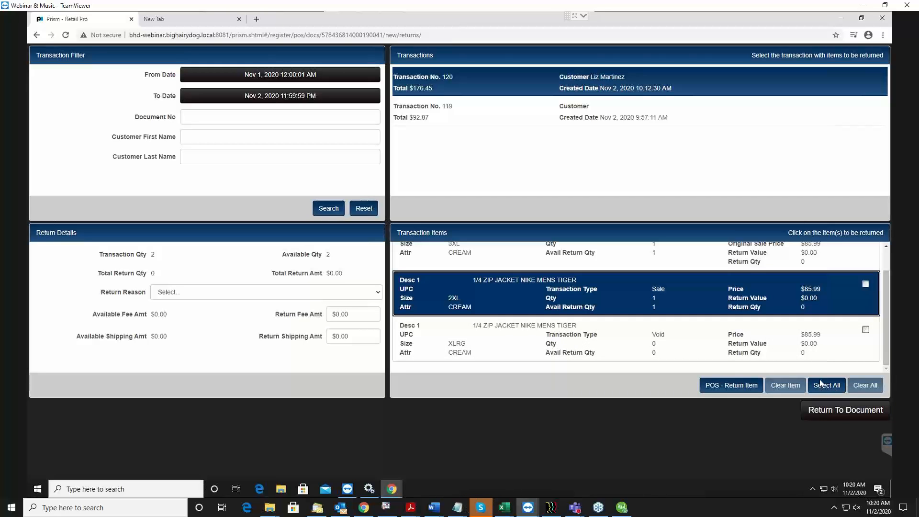
scroll(663, 340, "up", 1)
scroll(663, 343, "down", 1)
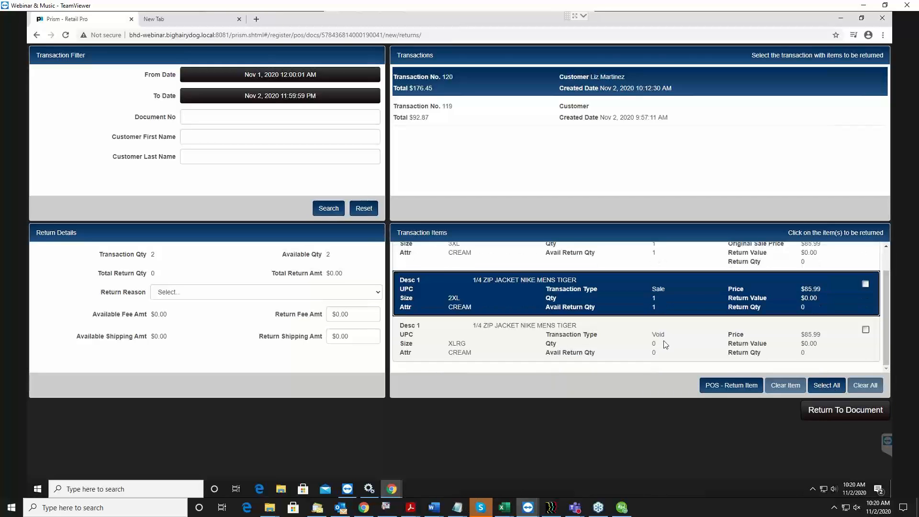
scroll(666, 343, "up", 1)
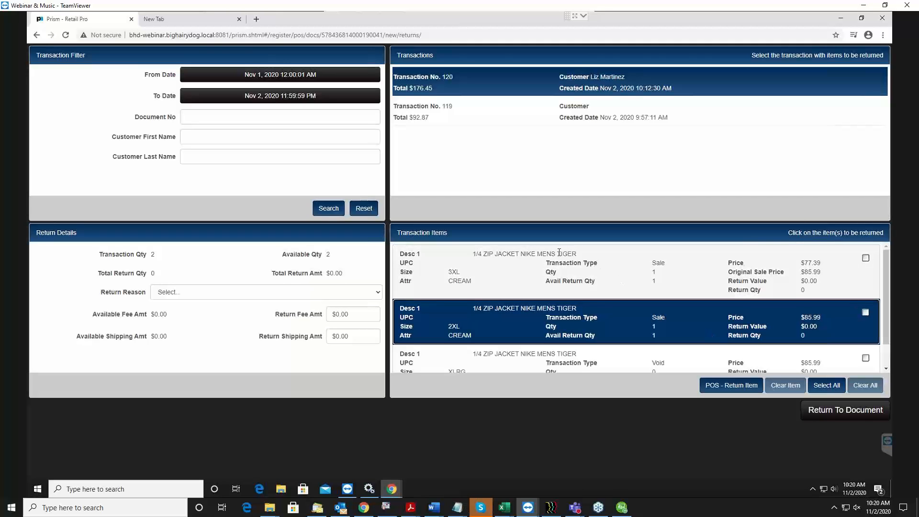
left_click(577, 273)
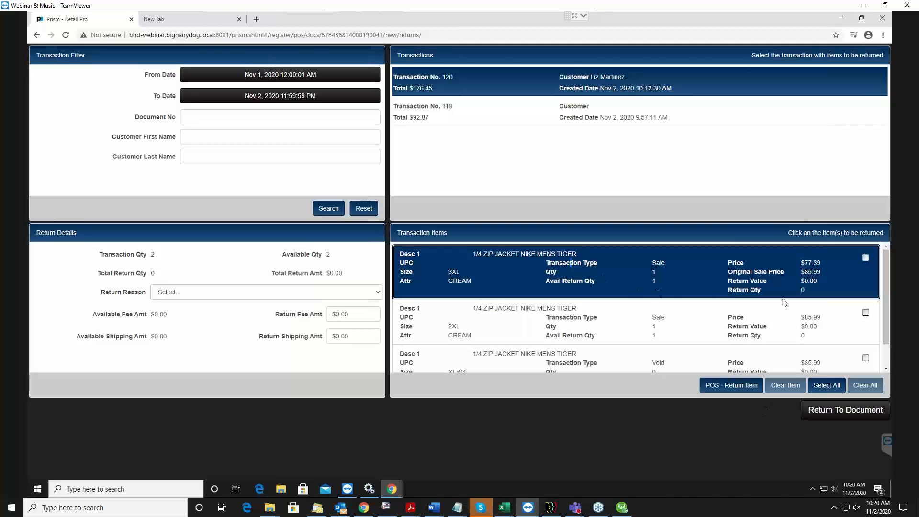
left_click(545, 338)
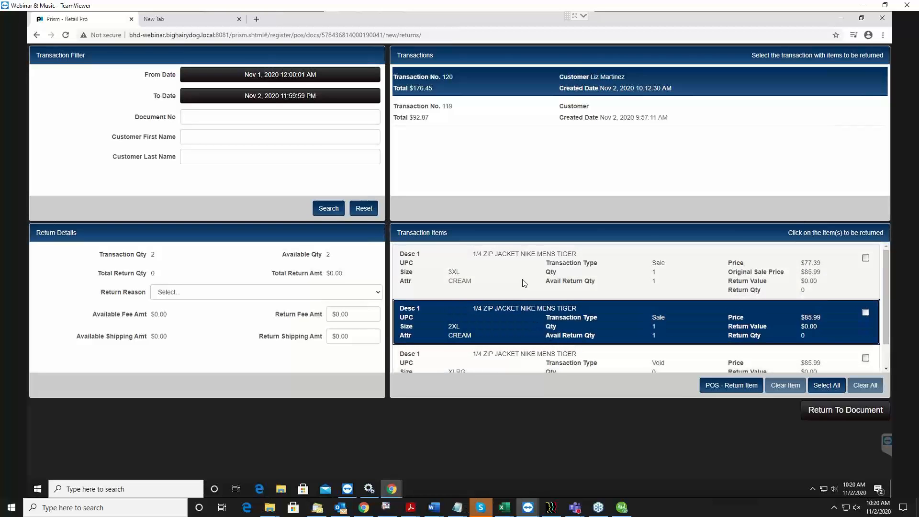
left_click(524, 282)
left_click(722, 389)
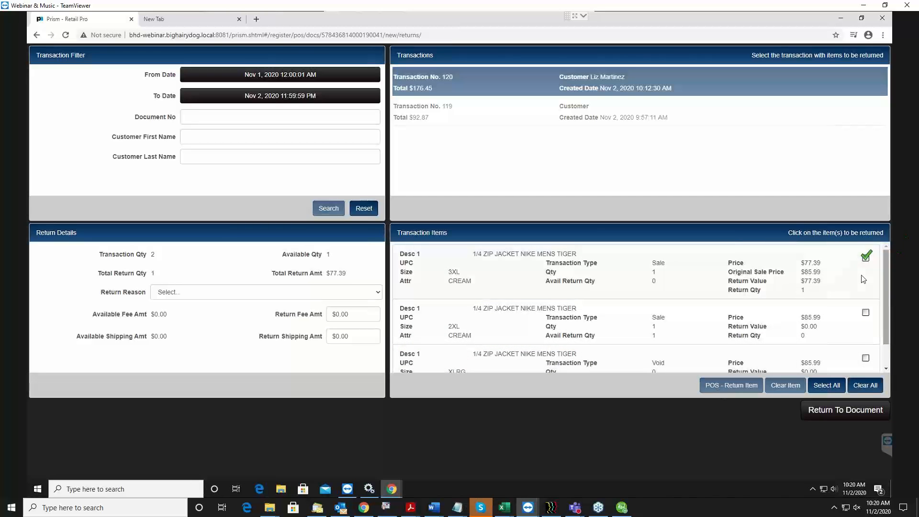
Keep only the cream size 3XL jacket marked, set its return reason to CHGMND, and bring the return into the document
left_click(848, 332)
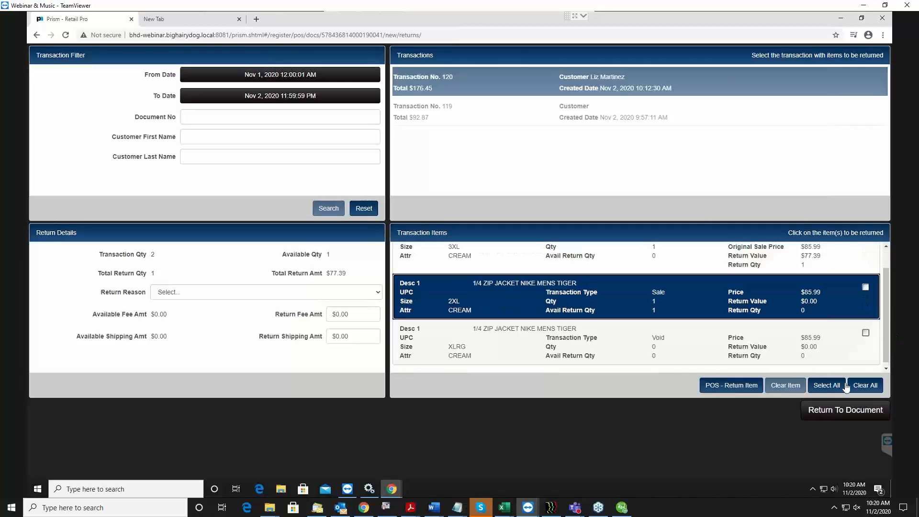
left_click(792, 385)
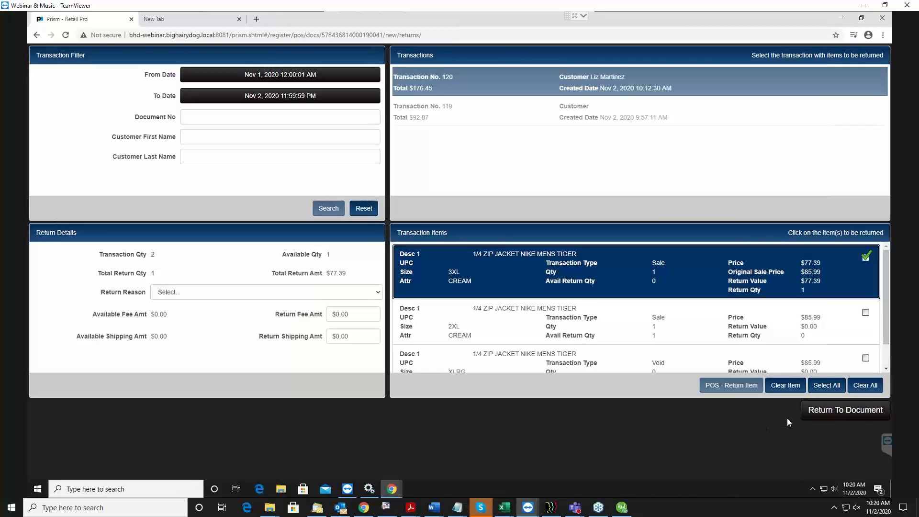
left_click(185, 292)
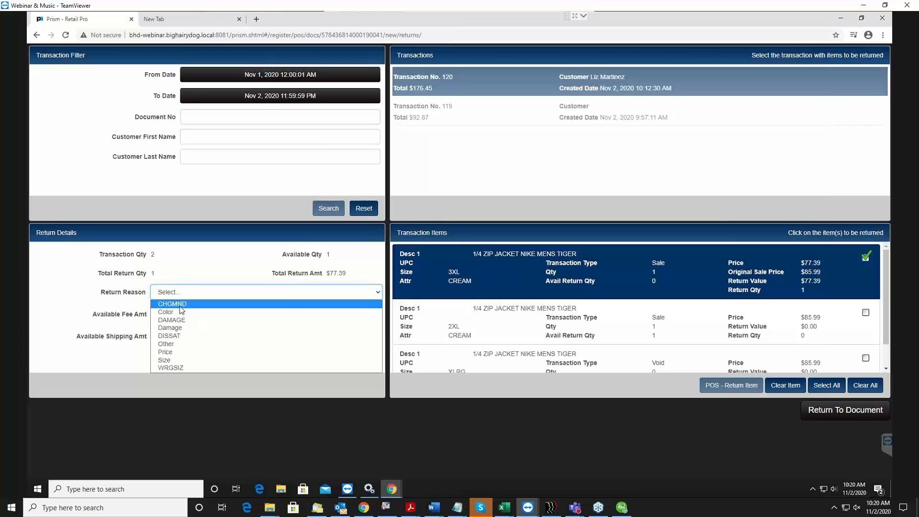
left_click(180, 306)
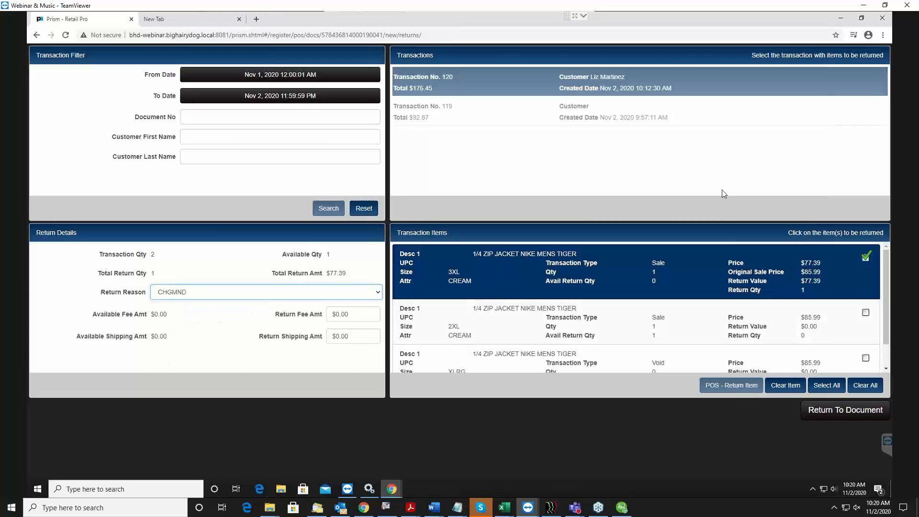
left_click(821, 410)
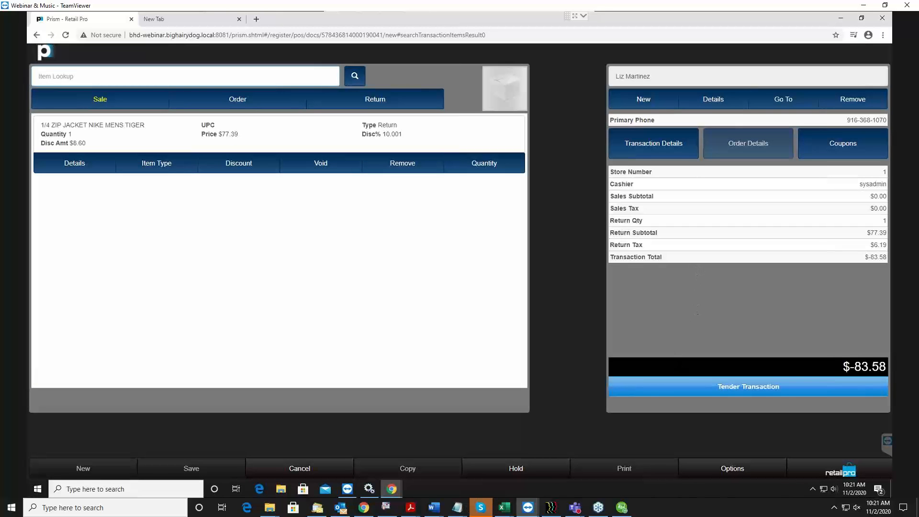
Reopen the receipt return search, select the customer's transaction, examine the return fee and shipping amounts, and go back to the document without changes
left_click(379, 103)
left_click(375, 137)
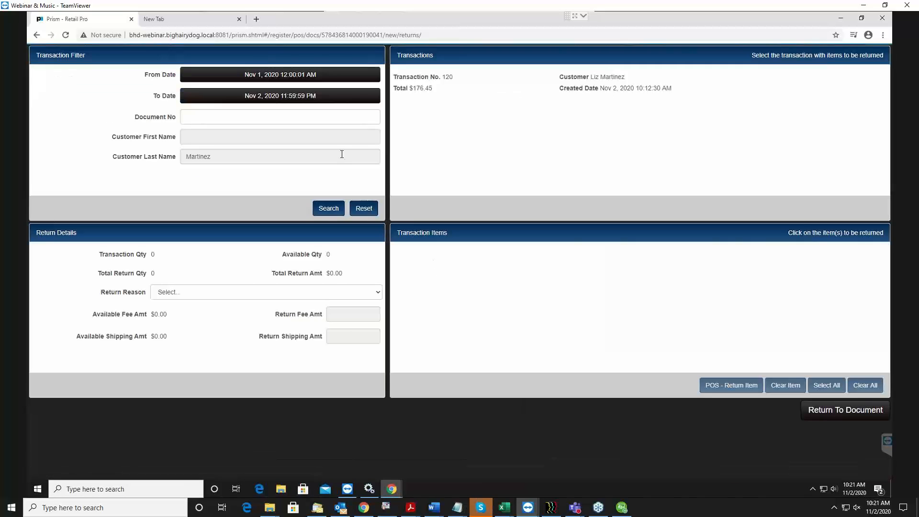
left_click(322, 215)
left_click(447, 88)
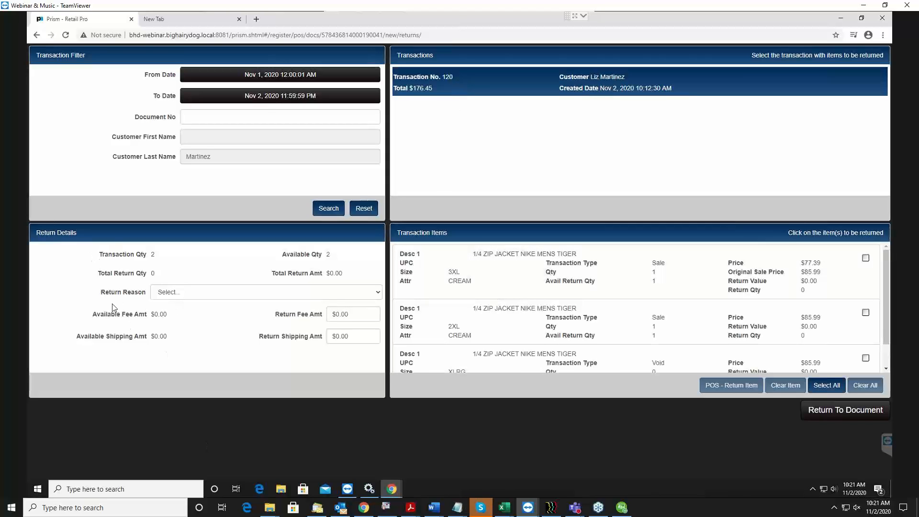
left_click(353, 314)
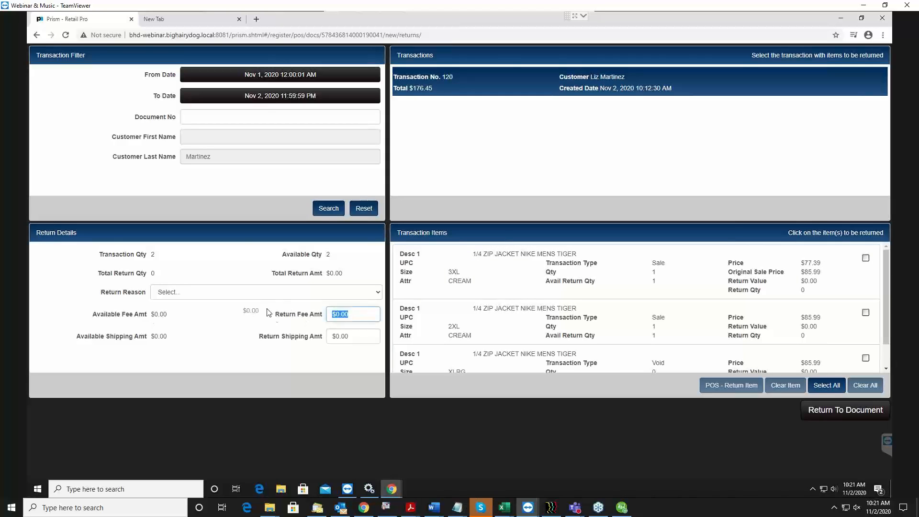
left_click(363, 338)
left_click(351, 318)
left_click(855, 416)
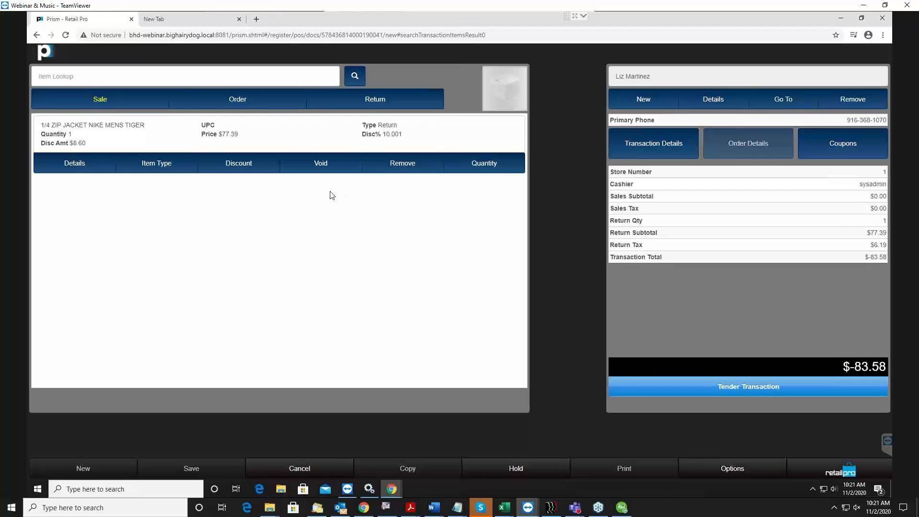
View the returned jacket's line and the refund tender screen, and go back to the document without giving a refund
left_click(388, 135)
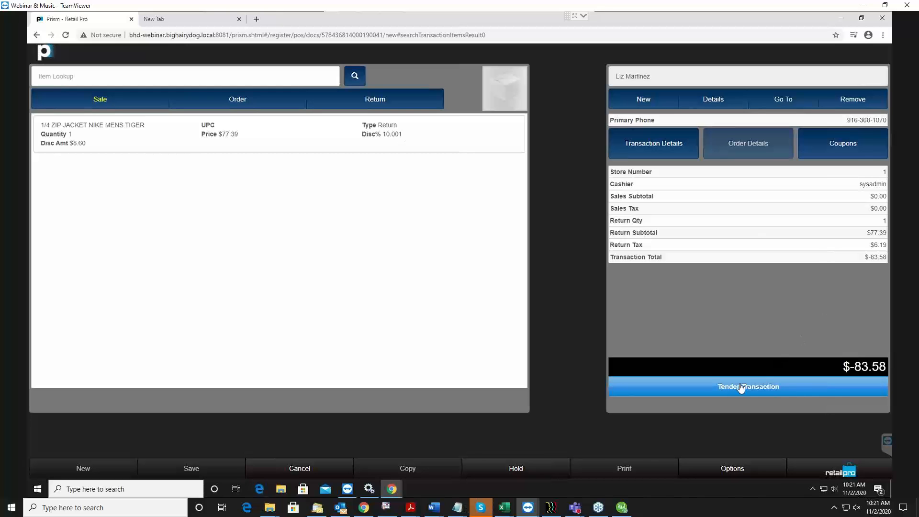
left_click(756, 390)
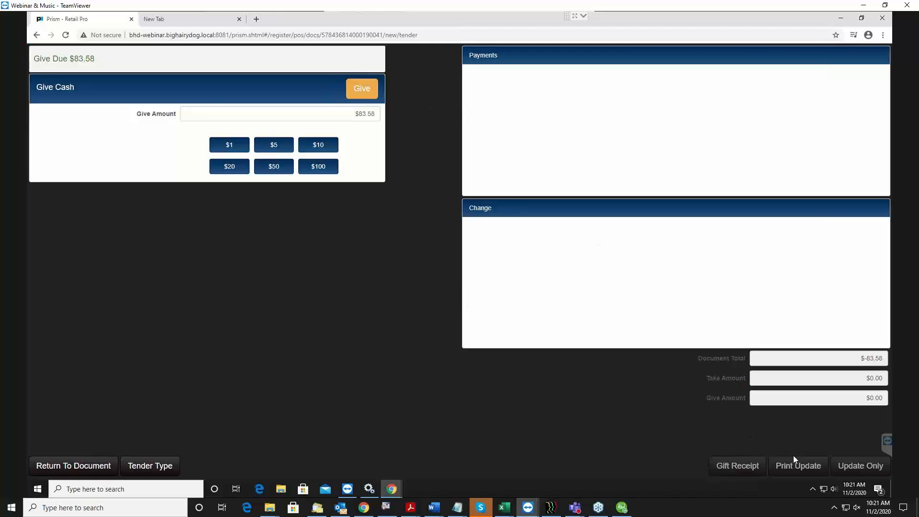
left_click(74, 471)
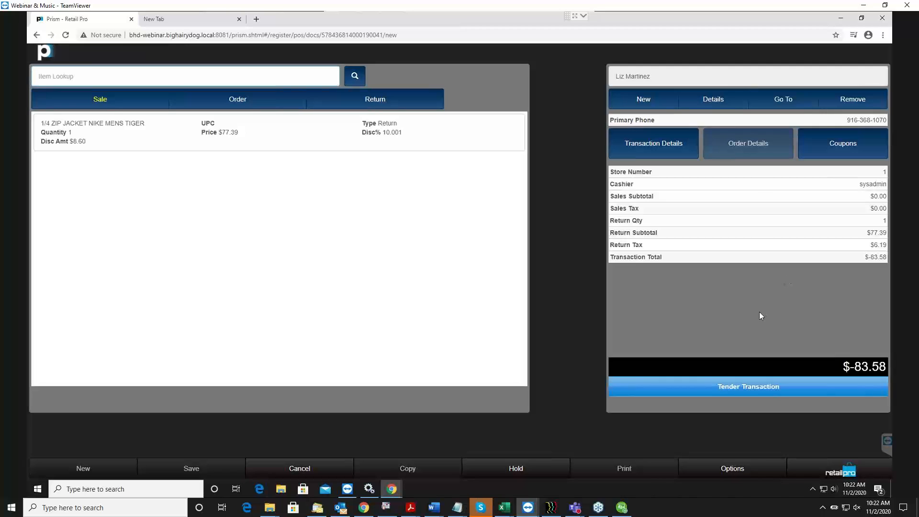
Refund the full $83.58 to the customer in cash and finalize the return without printing a receipt
left_click(733, 392)
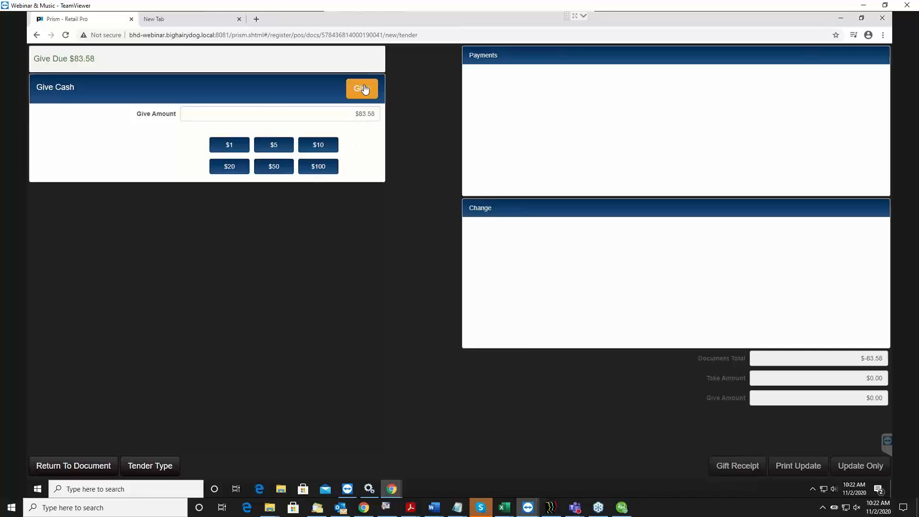
left_click(354, 114)
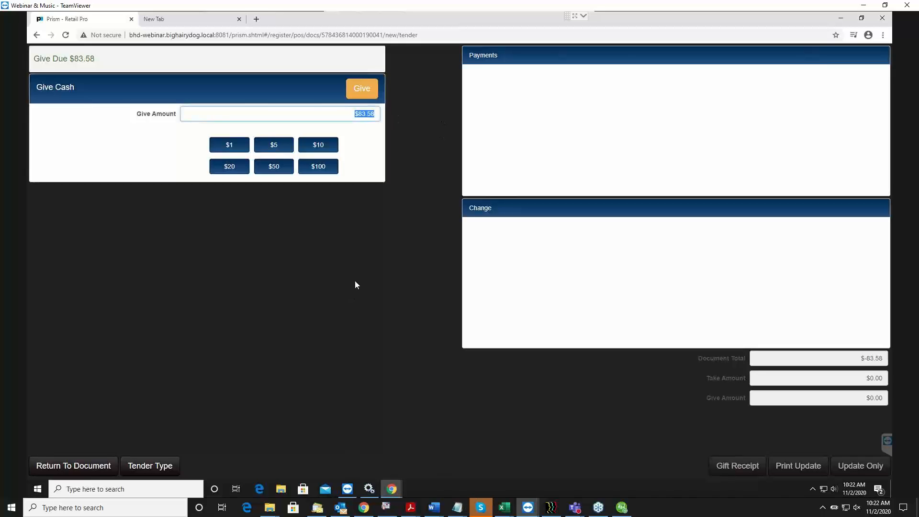
left_click(362, 88)
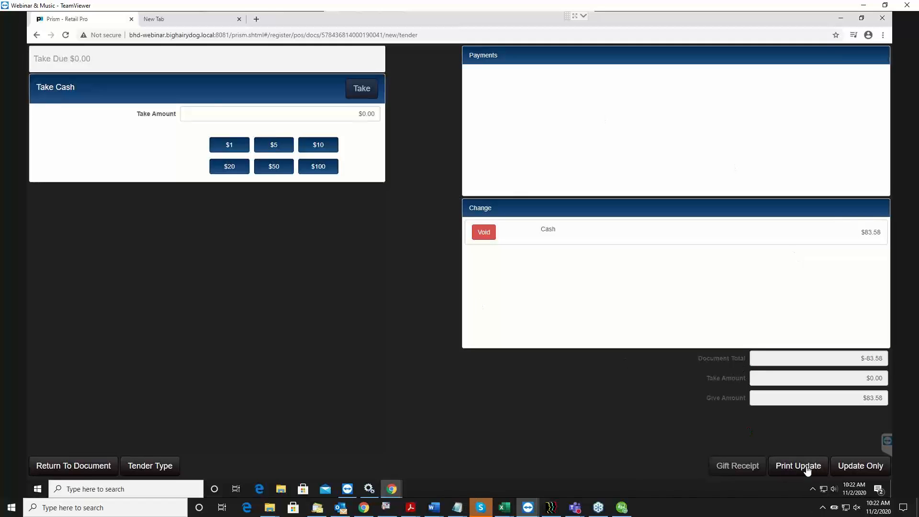
left_click(862, 467)
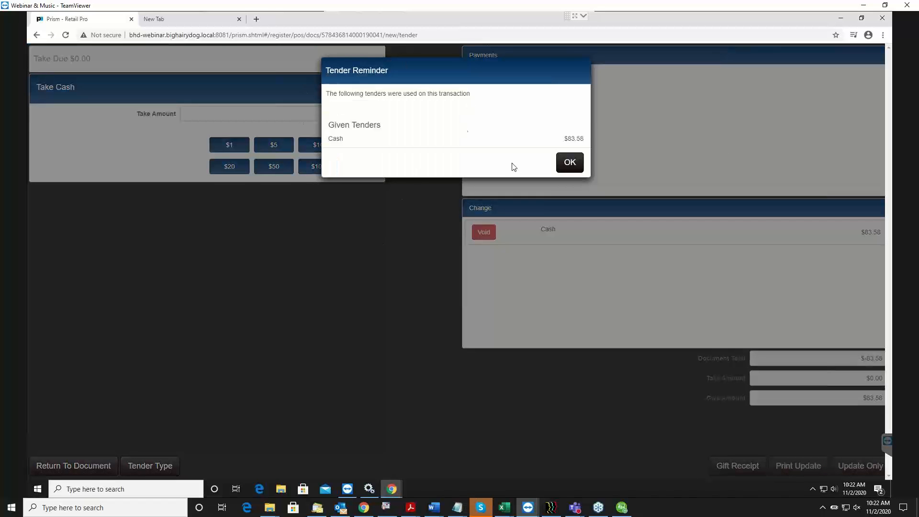
left_click(574, 163)
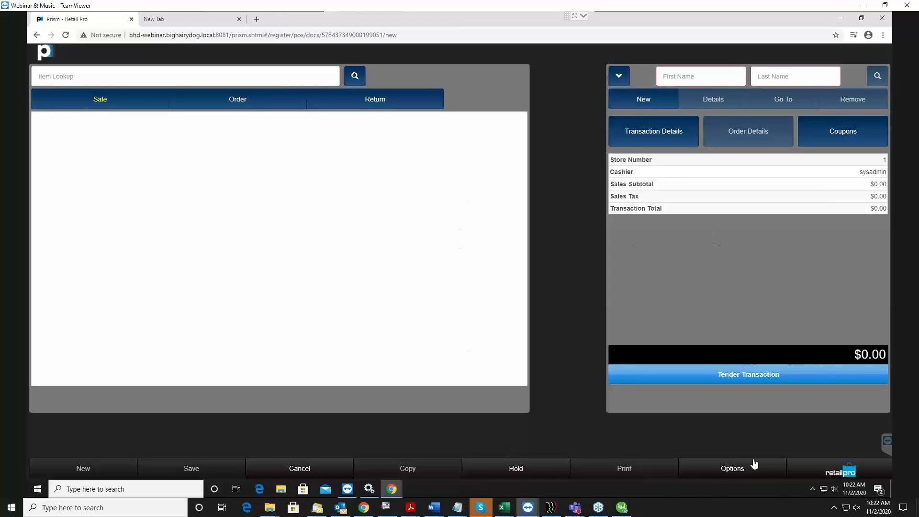
Leave the blank new transaction and go to the Point of Sale home screen
left_click(850, 474)
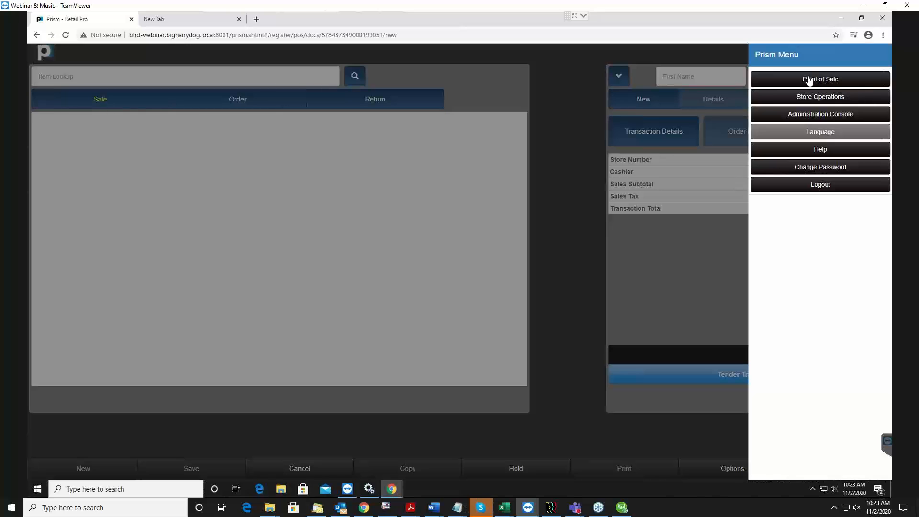
left_click(813, 79)
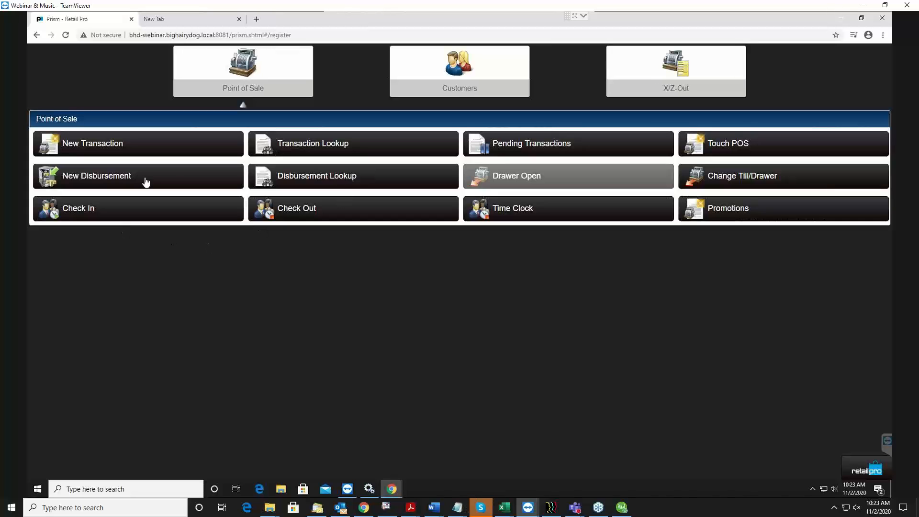
key("alt+Tab")
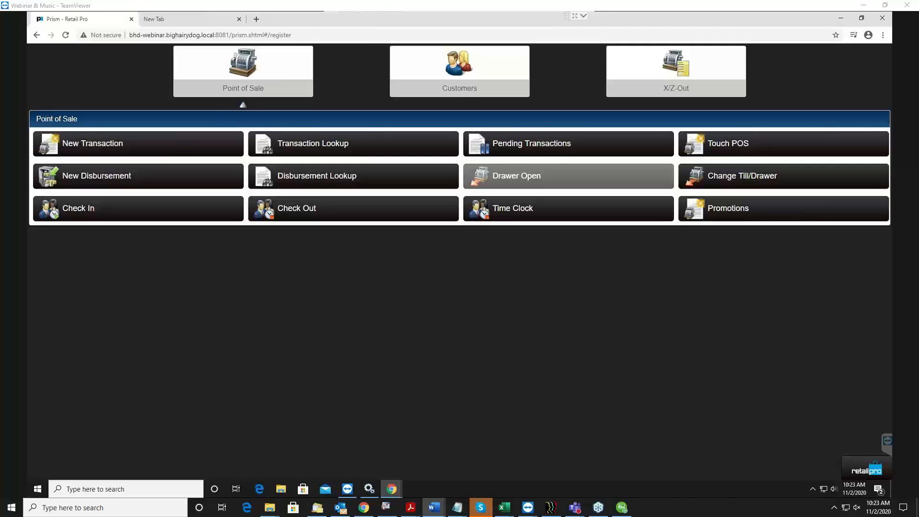
View the customer management options and the blank new customer form, cancel the form, and go back to the Point of Sale options
left_click(452, 66)
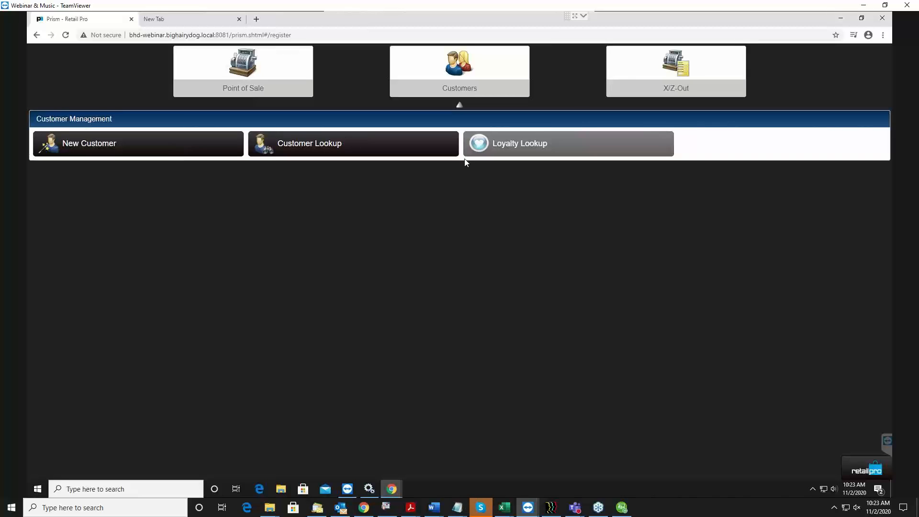
left_click(113, 143)
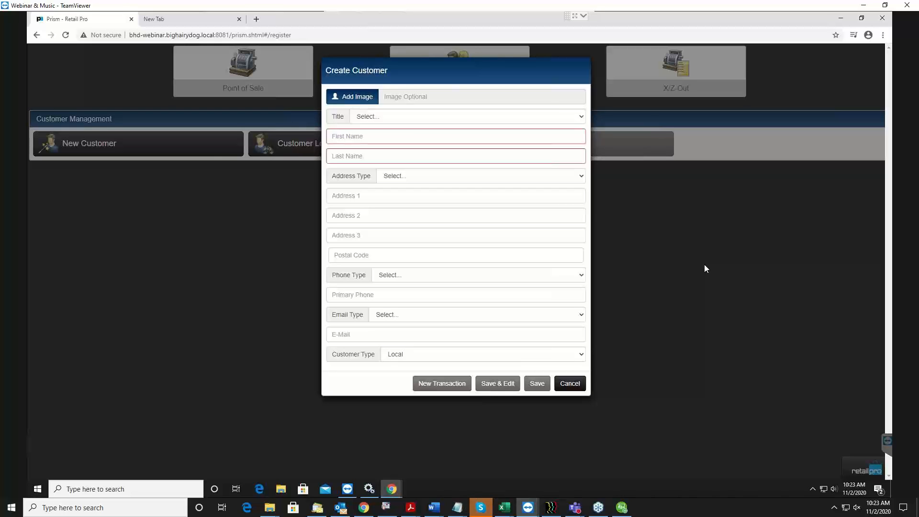
left_click(570, 385)
left_click(239, 90)
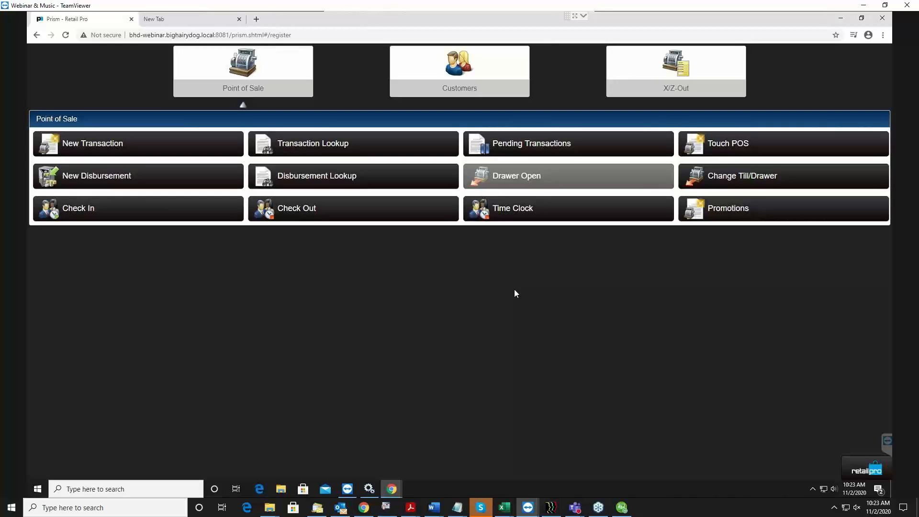
Start a new cash drop disbursement with the already assigned associate, leaving the disbursement reason and note blank
left_click(78, 181)
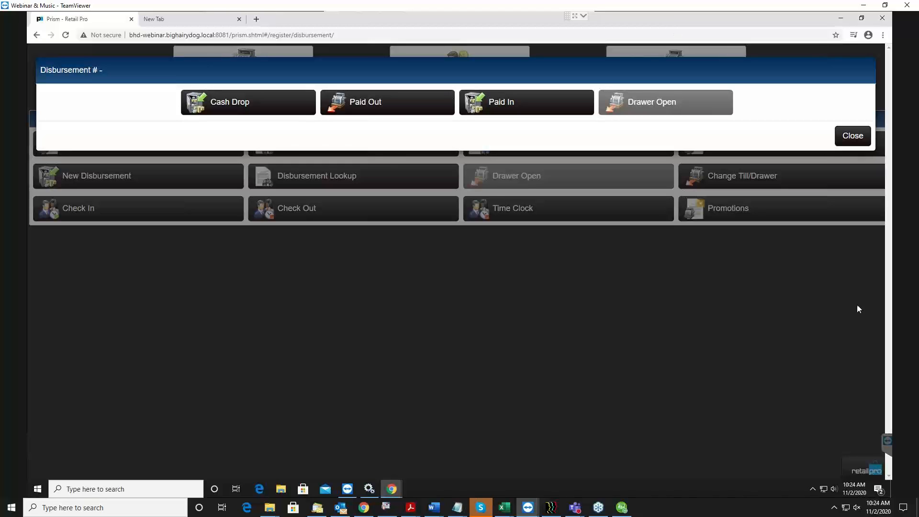
left_click(263, 102)
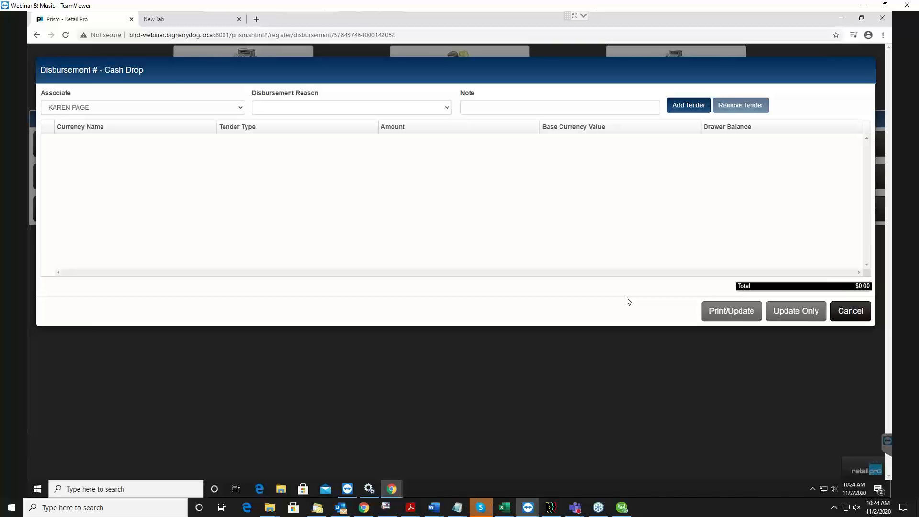
left_click(176, 108)
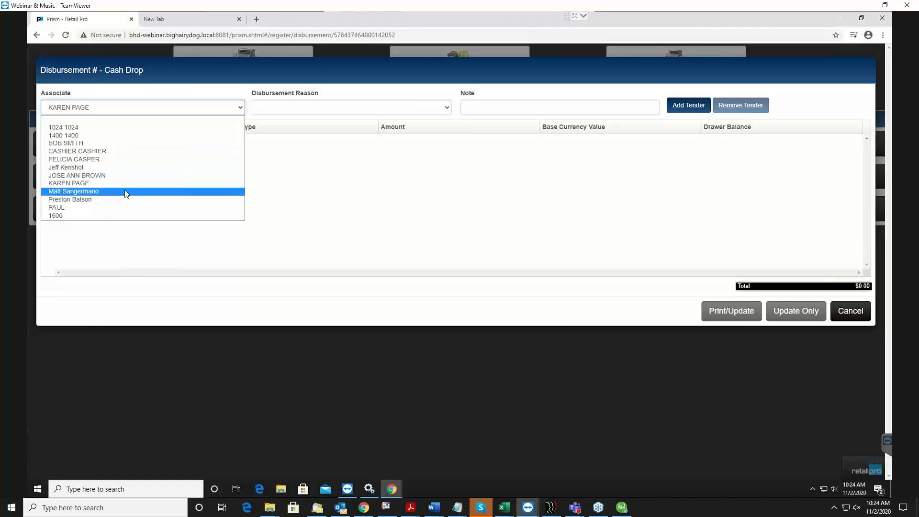
left_click(106, 183)
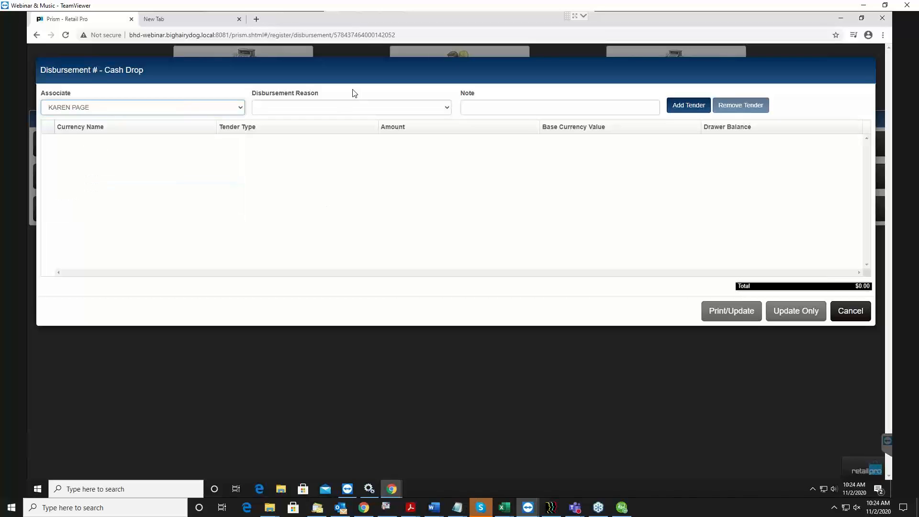
left_click(336, 108)
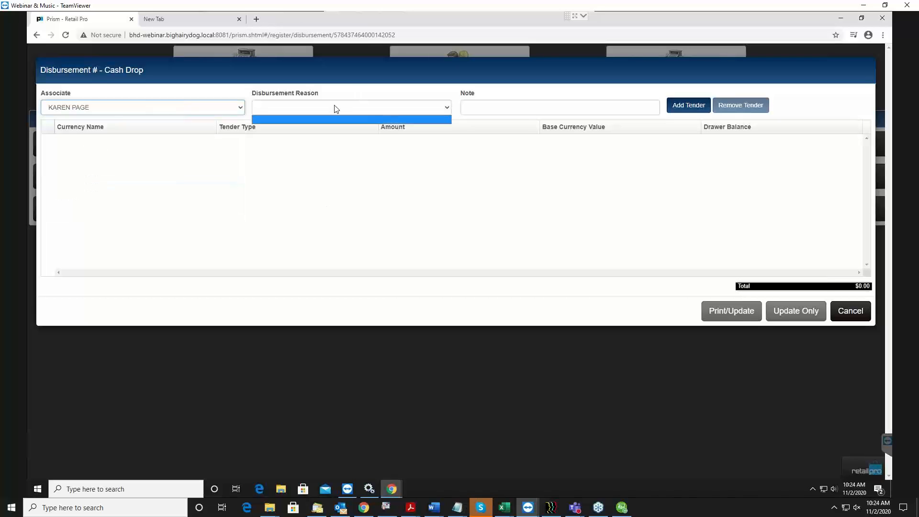
left_click(429, 111)
left_click(429, 112)
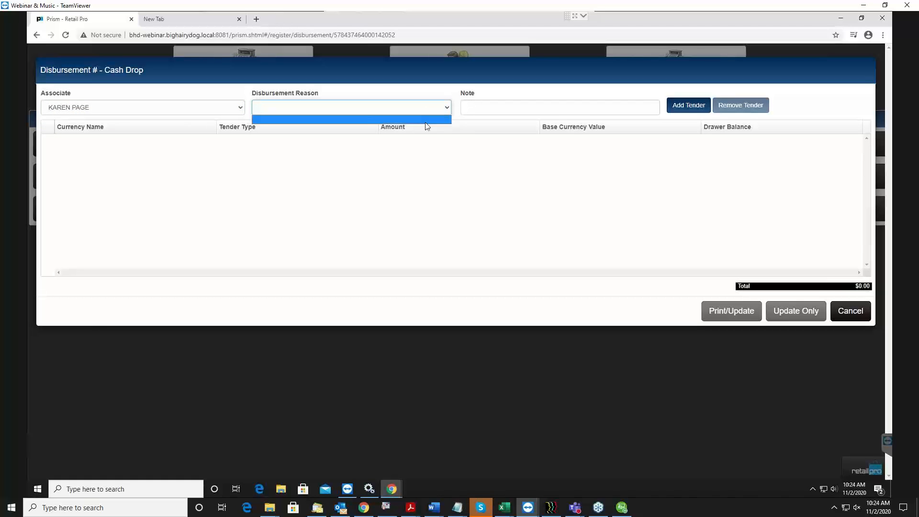
left_click(446, 107)
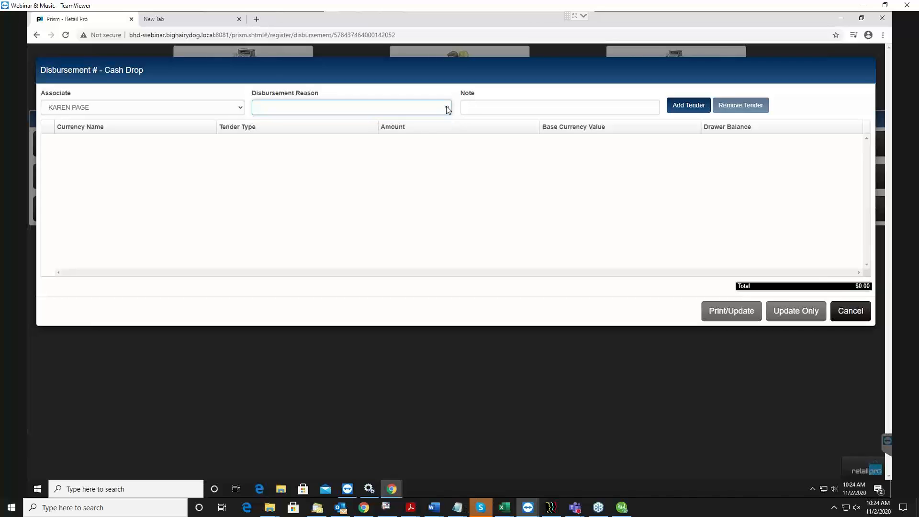
left_click(507, 112)
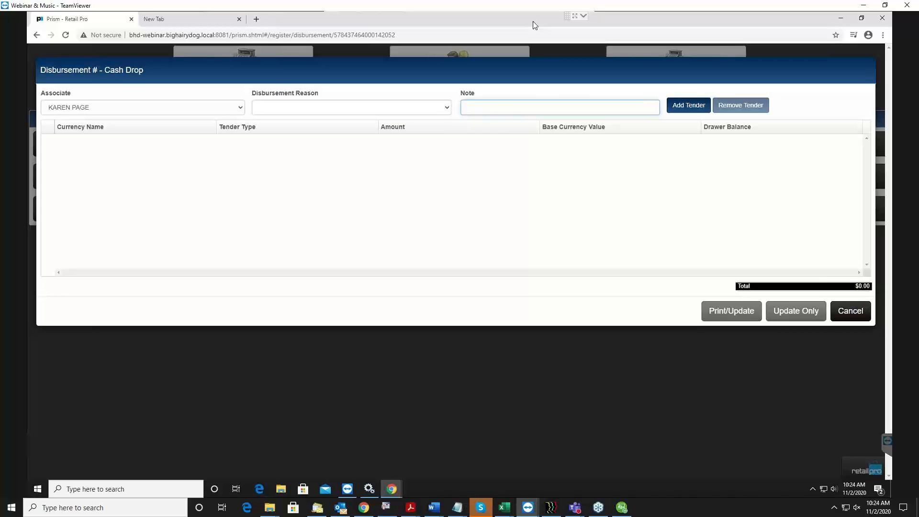
Add a US dollar cash tender of $500.00 to the cash drop and update the disbursement with printing
left_click(696, 109)
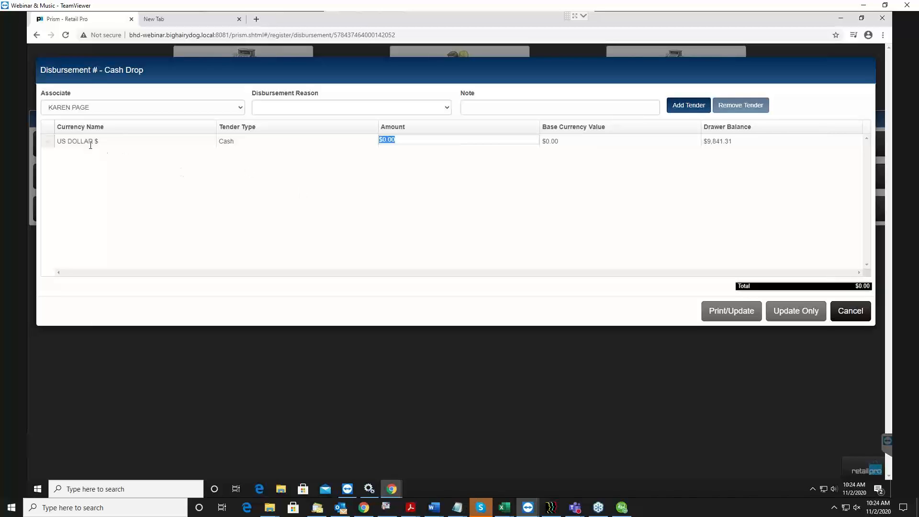
left_click(301, 146)
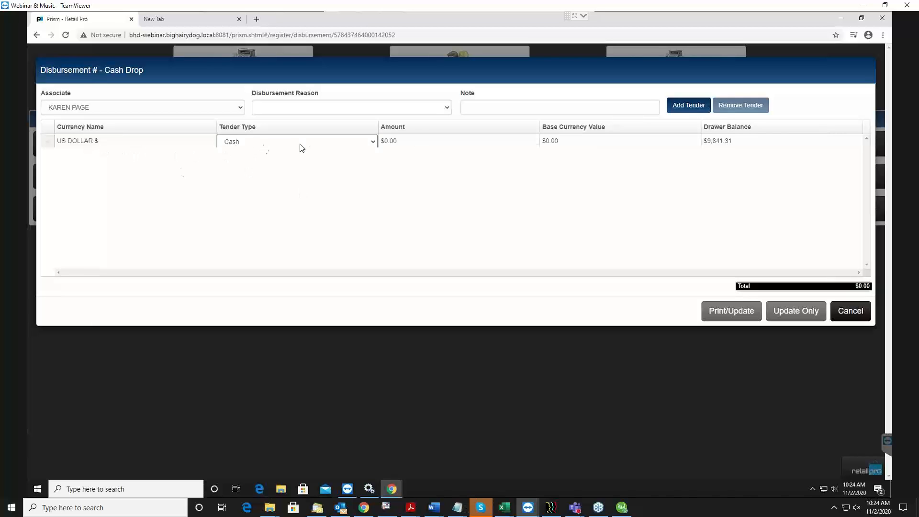
left_click(440, 140)
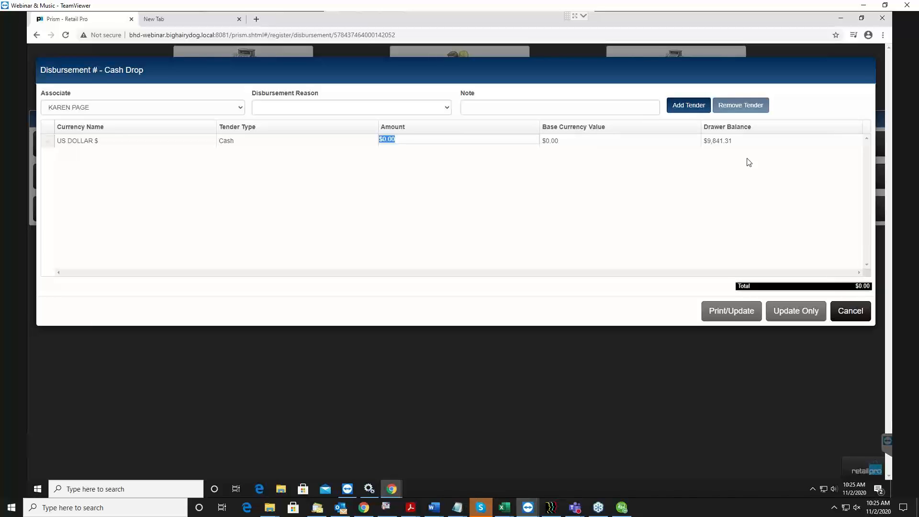
type("500")
left_click(738, 145)
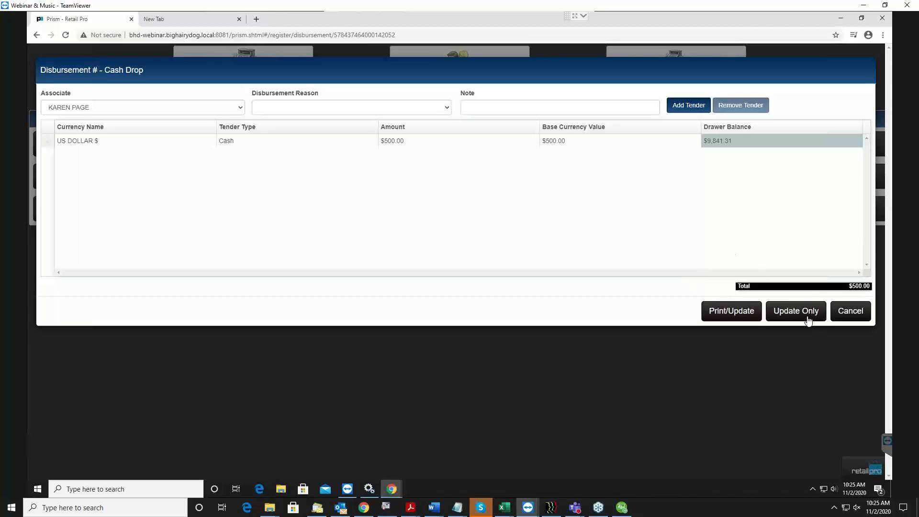
left_click(739, 313)
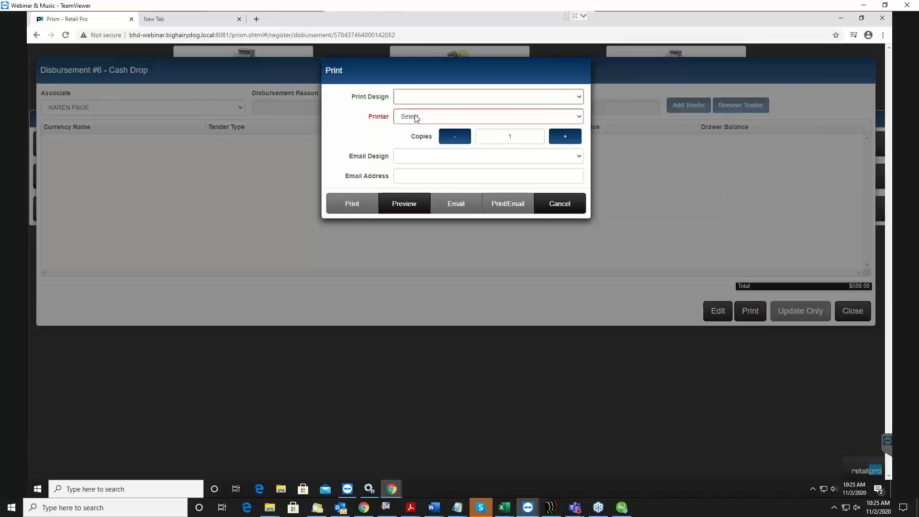
View the available printers for the cash drop, cancel the printing and return to the Point of Sale options
left_click(416, 116)
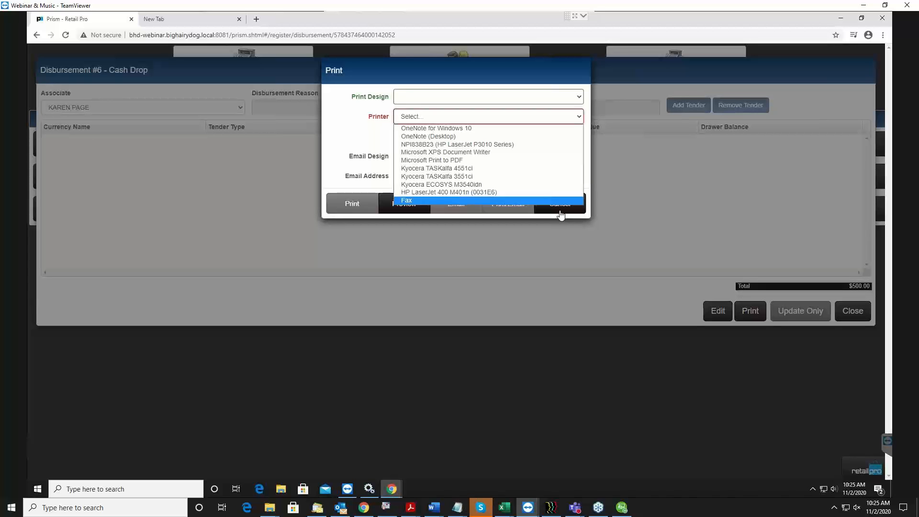
left_click(526, 218)
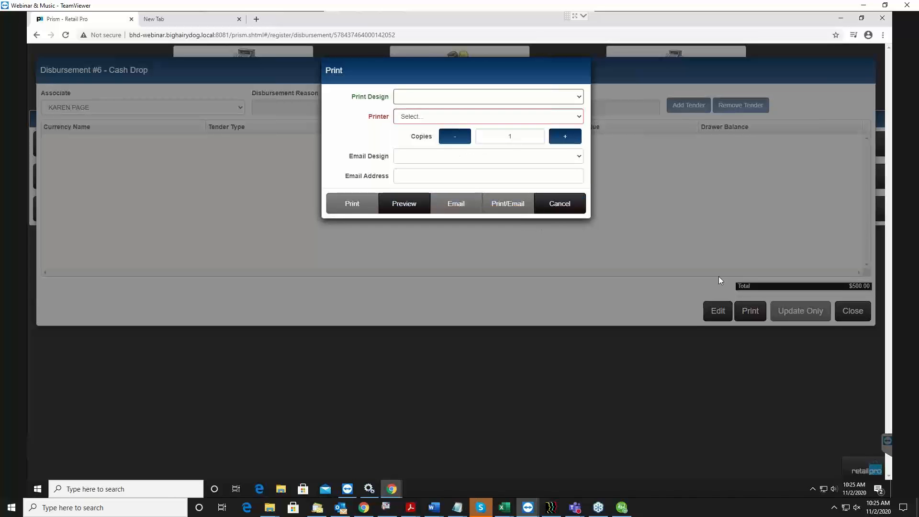
left_click(571, 209)
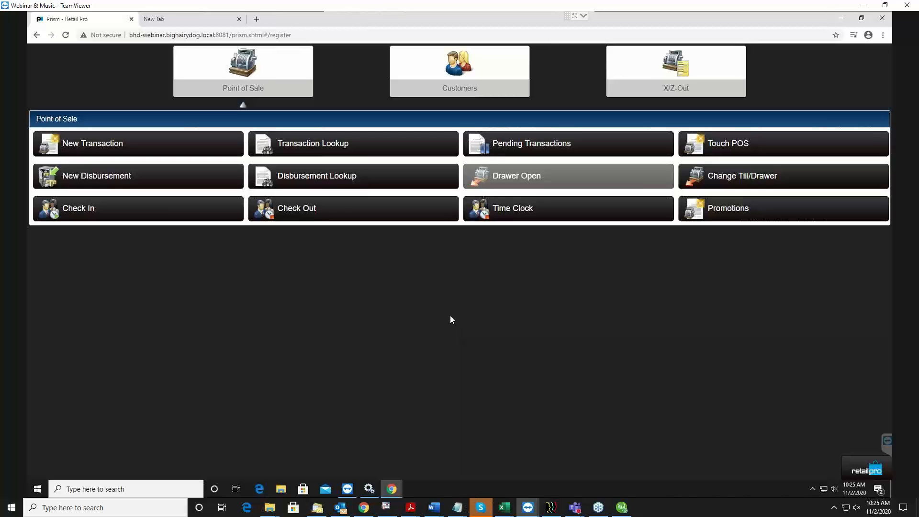
Look up disbursements from Nov 1 to Nov 2, 2020, check the cash drop's type and total, and close the lookup
left_click(338, 182)
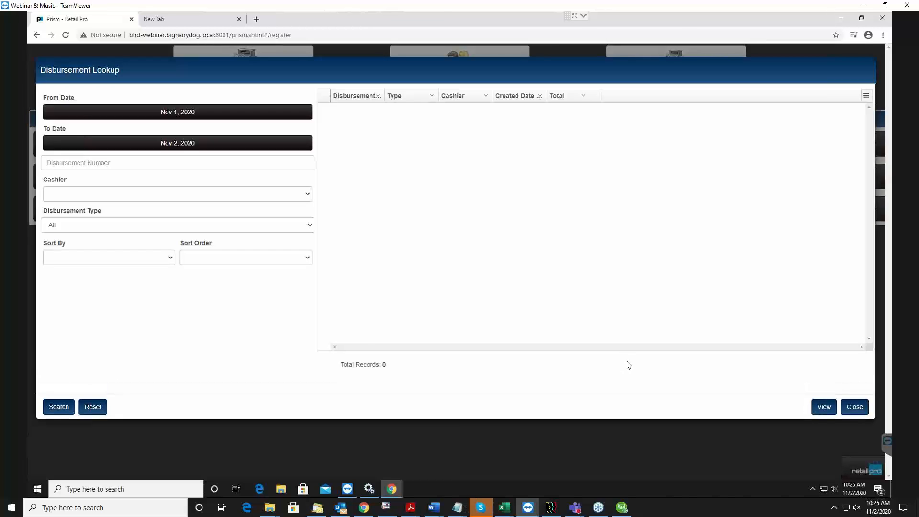
left_click(60, 408)
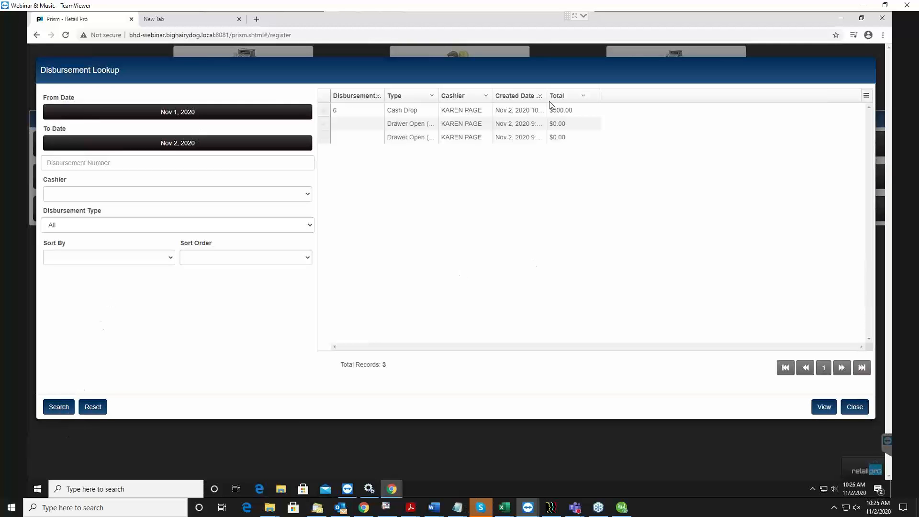
left_click(408, 111)
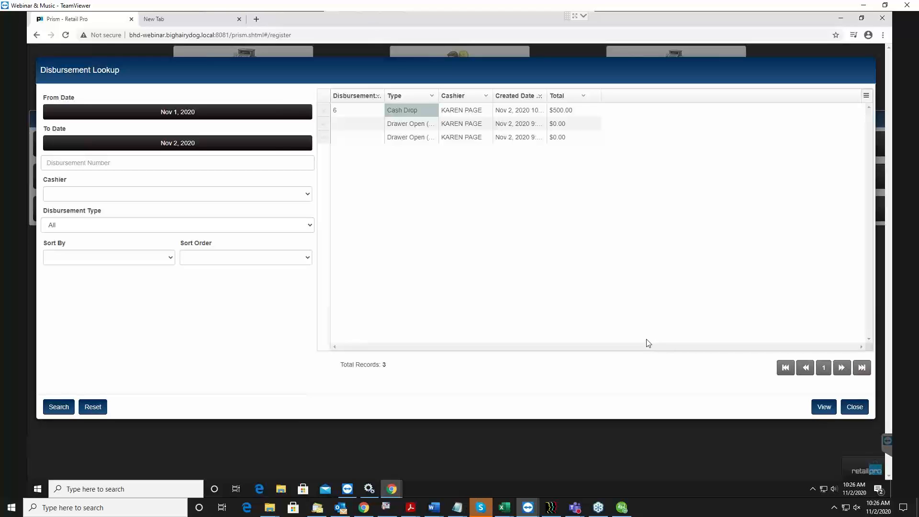
left_click(575, 109)
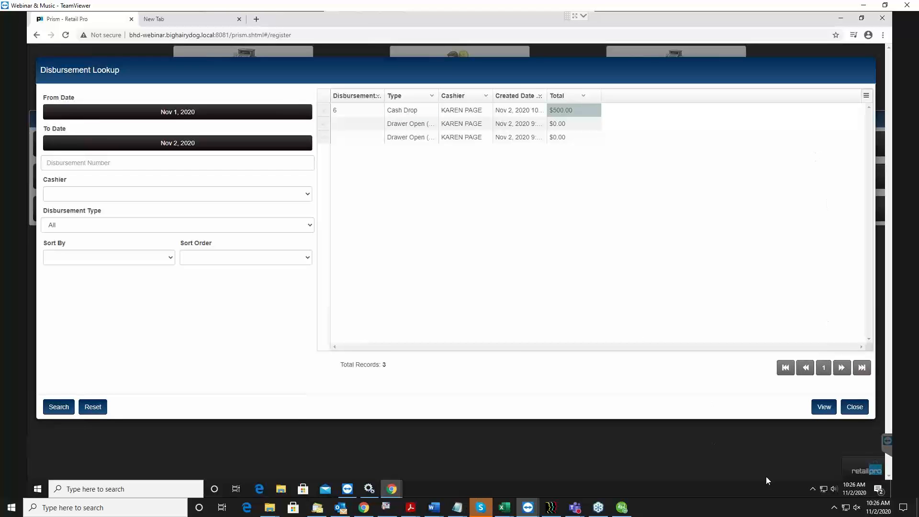
left_click(865, 409)
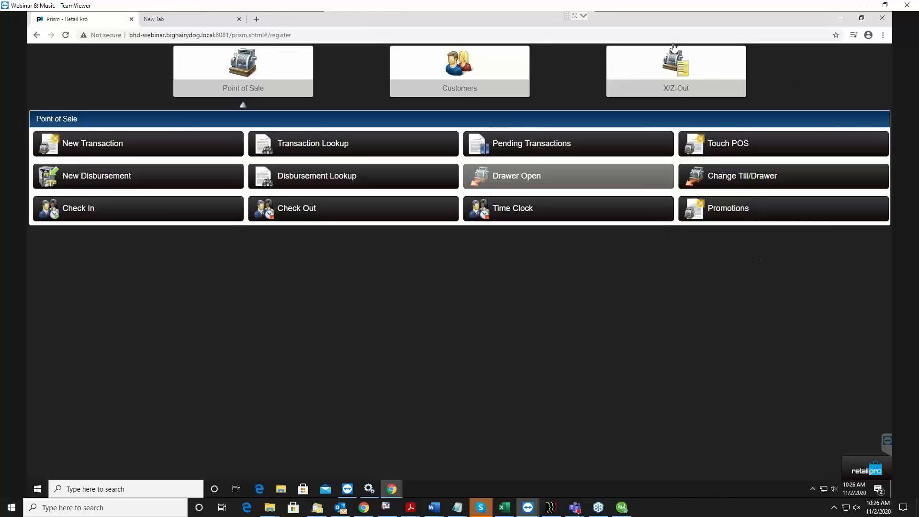
Open the X-Out report filters, check the Workstation and Drawer choices, and save the current filters as defaults
left_click(693, 74)
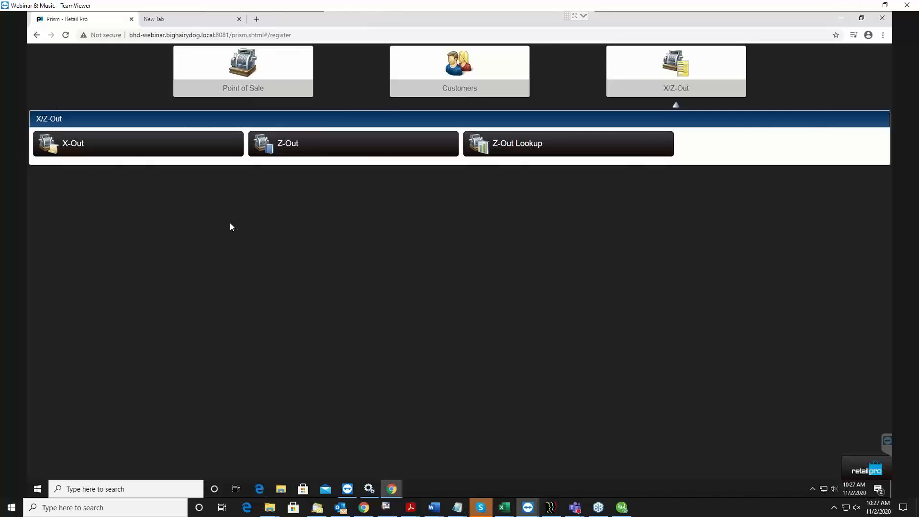
left_click(120, 152)
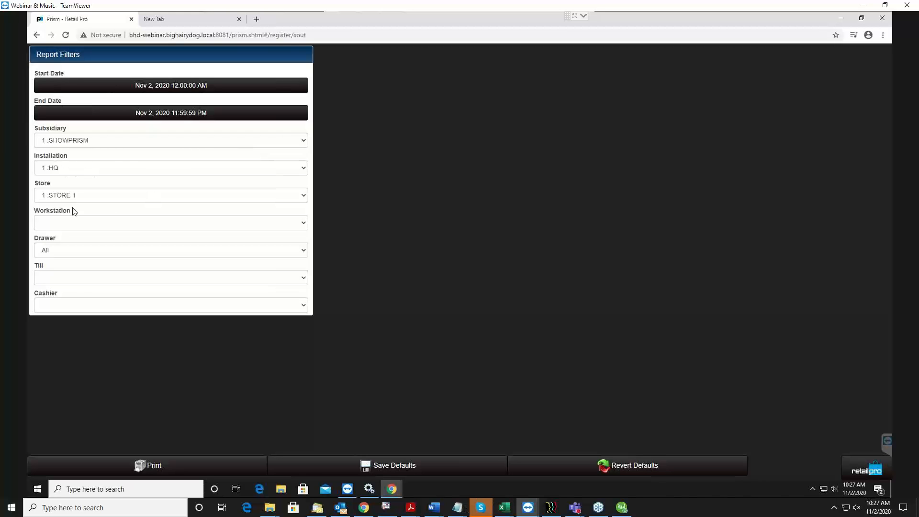
left_click(66, 223)
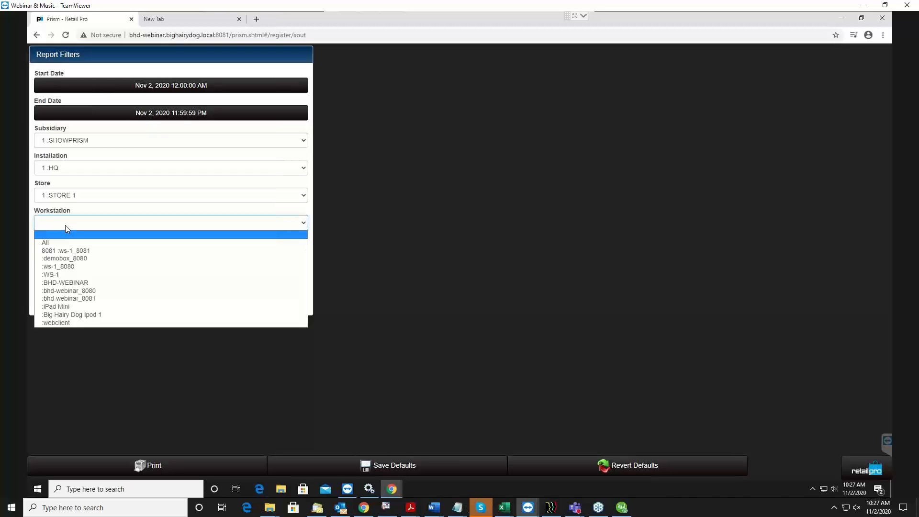
left_click(61, 227)
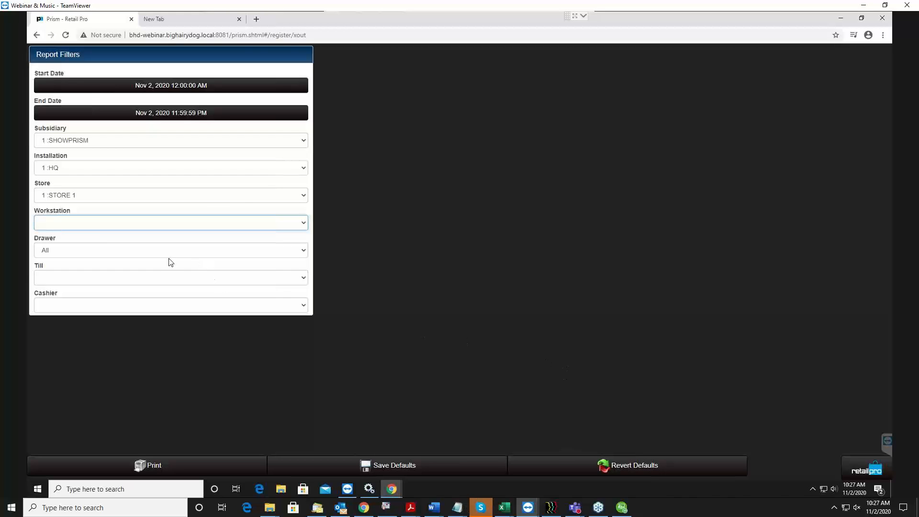
left_click(77, 251)
left_click(88, 249)
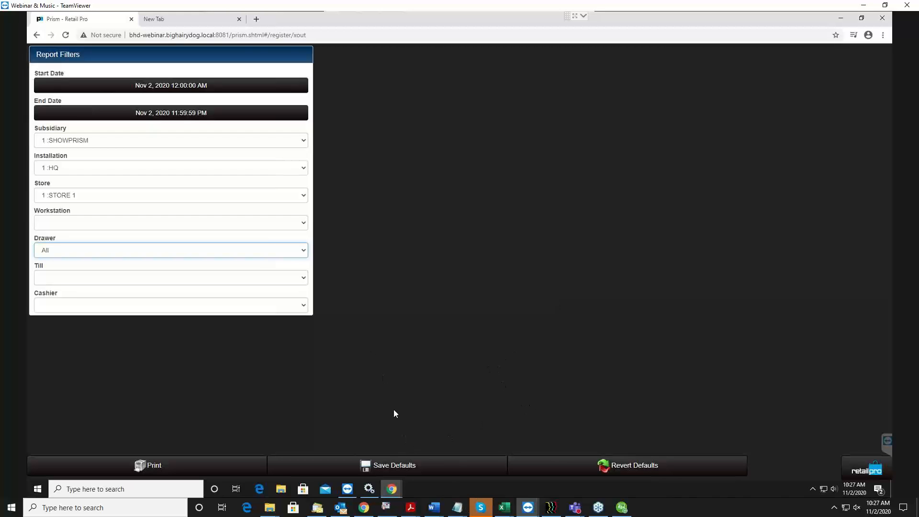
left_click(454, 473)
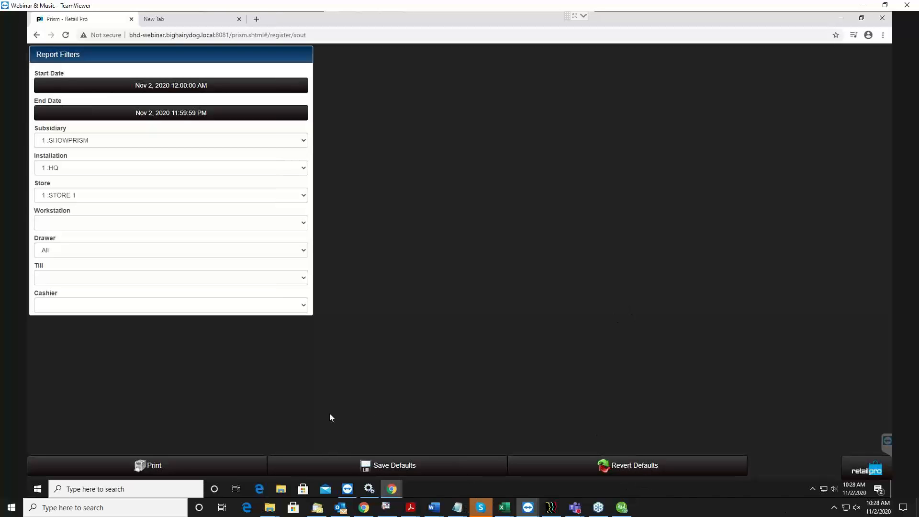
Set the X-Out report's Workstation, Till and Cashier filters to All and generate its print preview
left_click(175, 311)
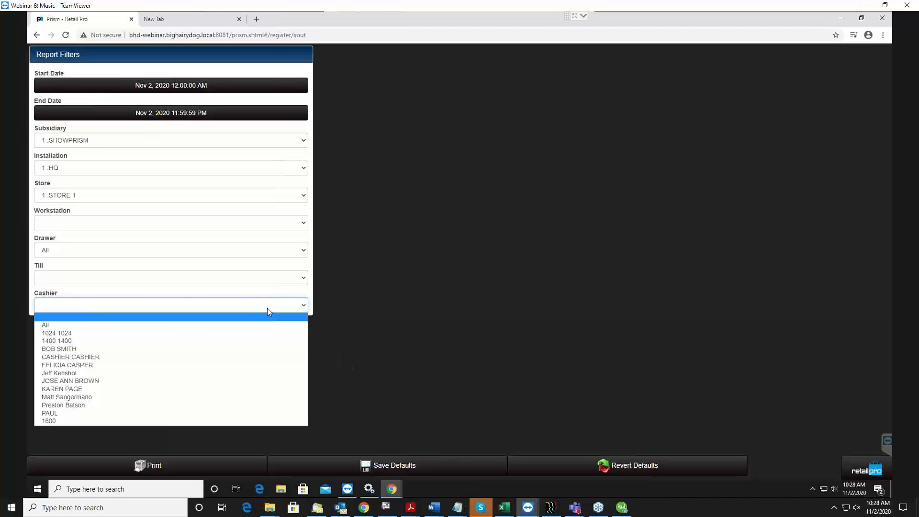
left_click(225, 221)
left_click(226, 221)
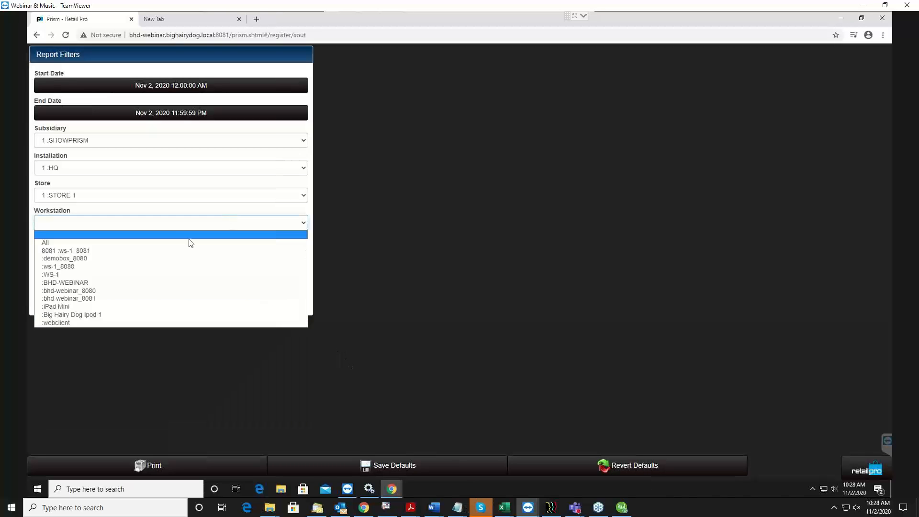
left_click(188, 242)
left_click(207, 279)
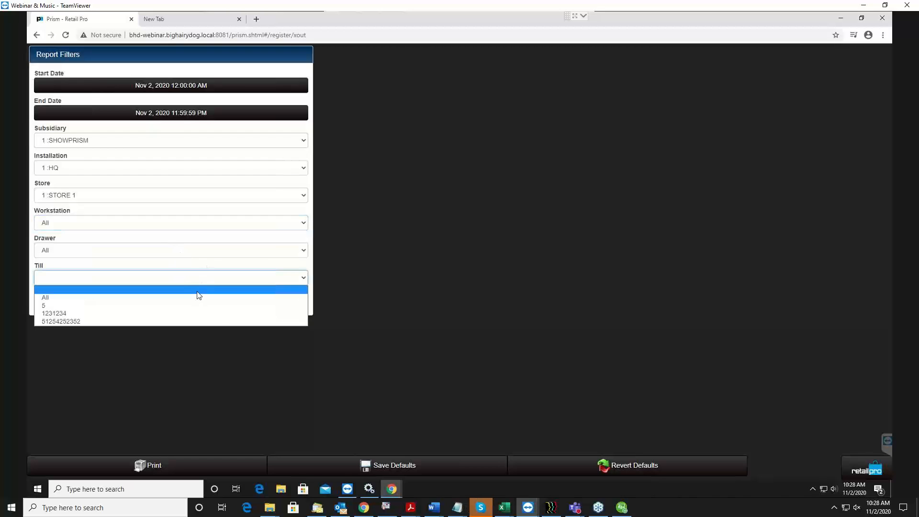
left_click(196, 296)
left_click(186, 312)
left_click(160, 322)
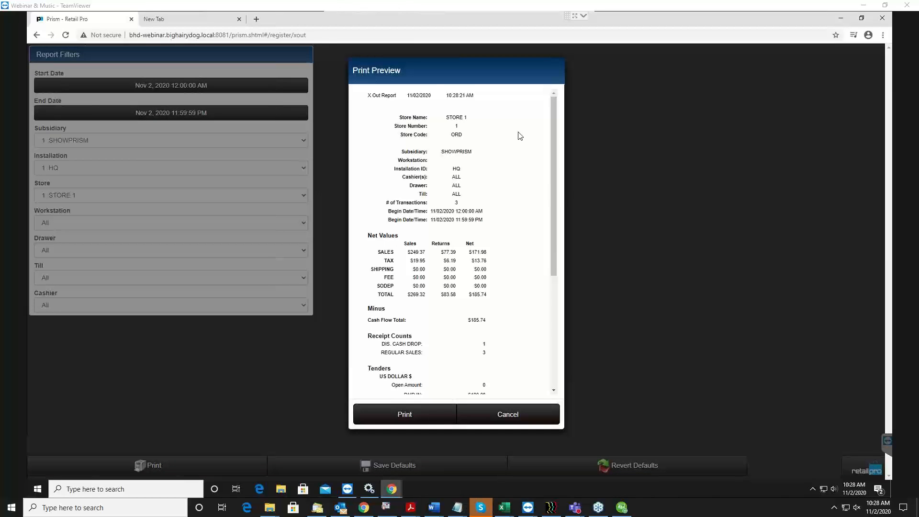
Examine the X-Out report preview from net values through receipt counts and tenders, and cancel the preview without printing
left_click(496, 129)
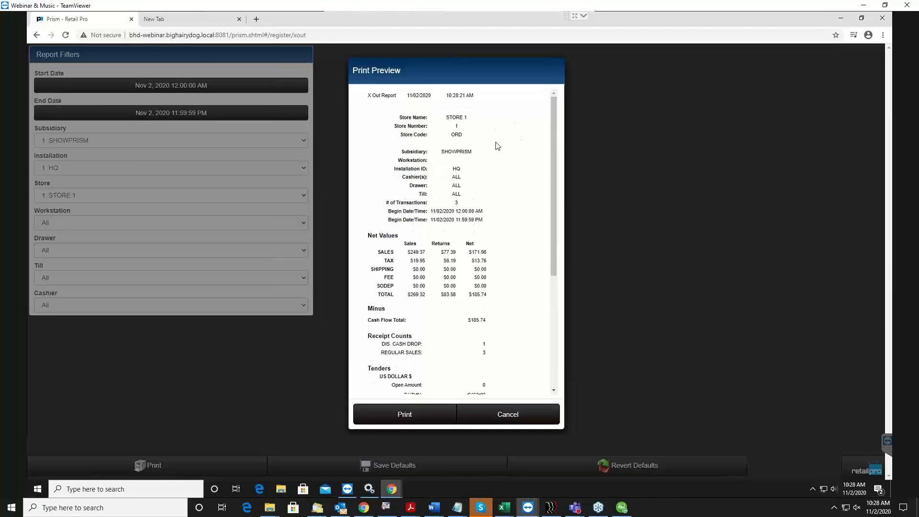
scroll(496, 145, "down", 4)
scroll(498, 146, "up", 4)
scroll(490, 144, "down", 4)
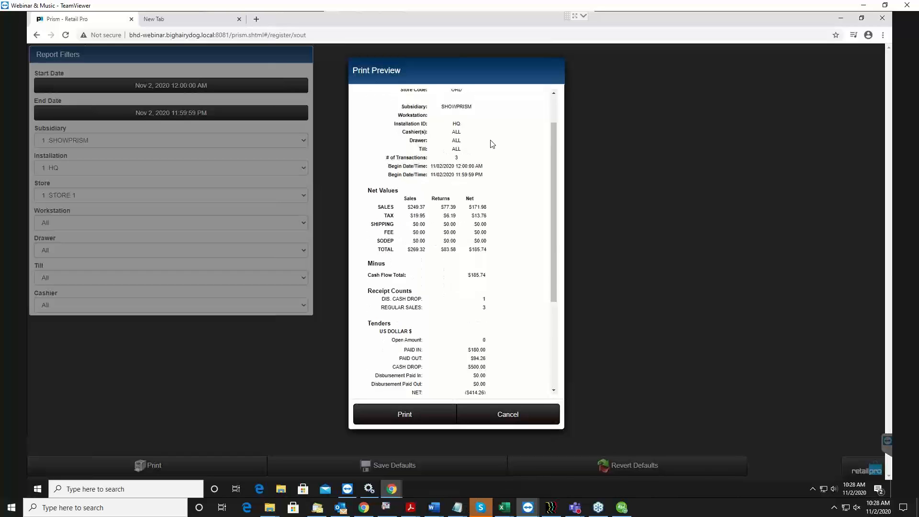
scroll(468, 155, "up", 1)
scroll(467, 153, "up", 3)
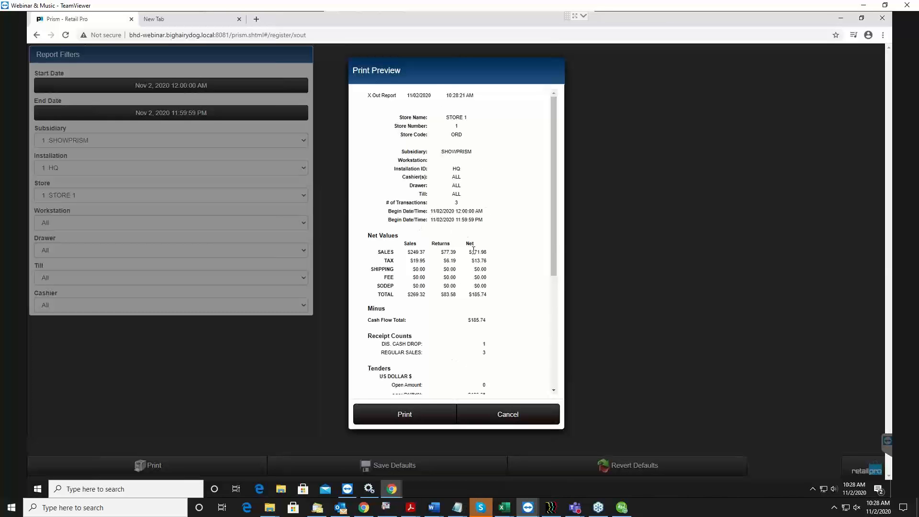
scroll(400, 159, "down", 2)
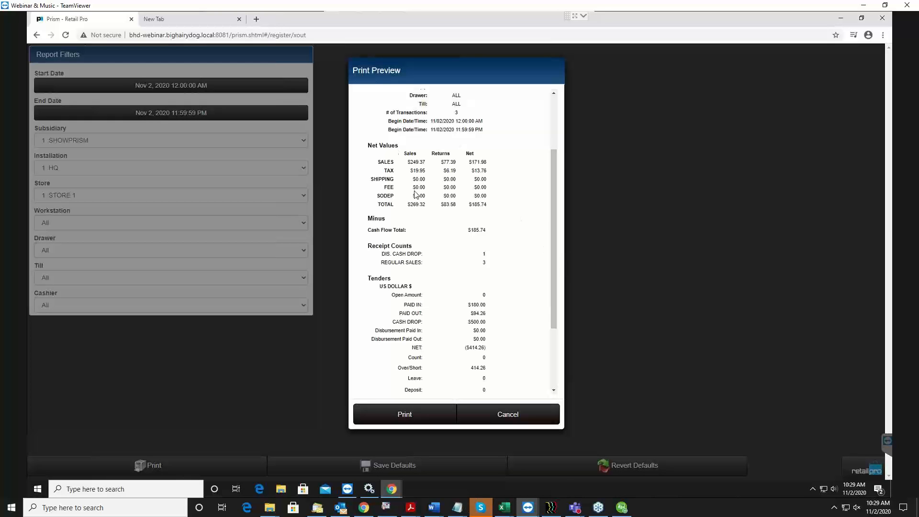
scroll(451, 269, "down", 1)
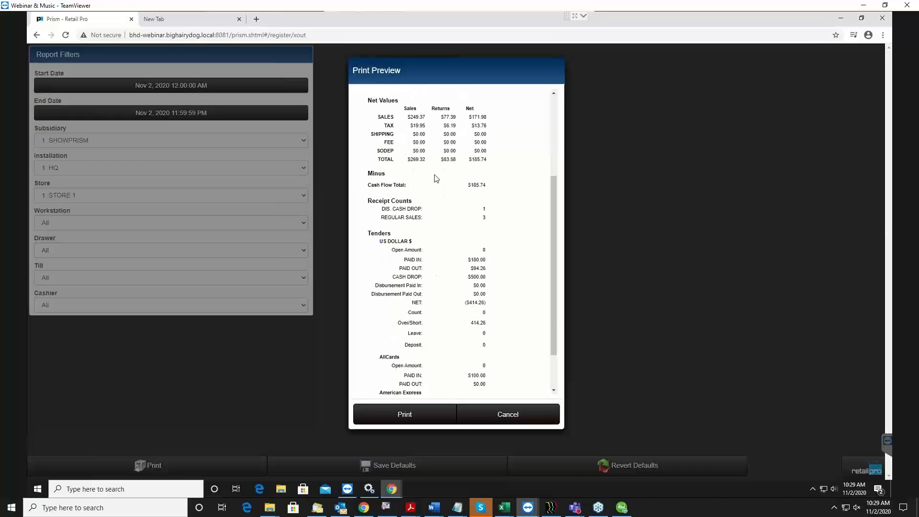
scroll(418, 235, "down", 1)
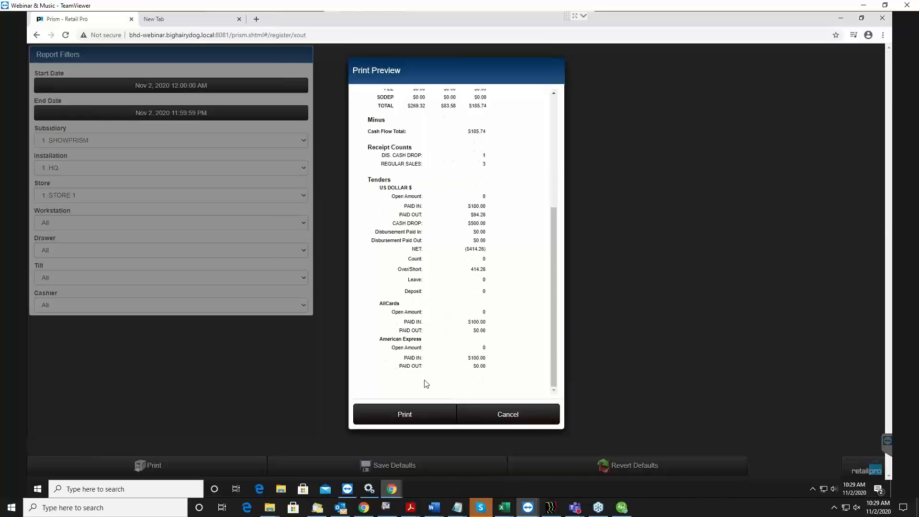
scroll(425, 380, "up", 5)
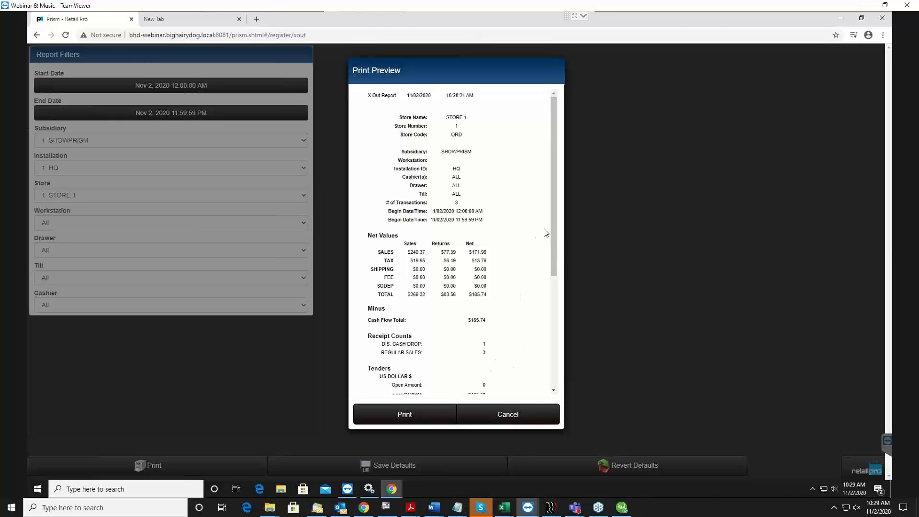
left_click(535, 416)
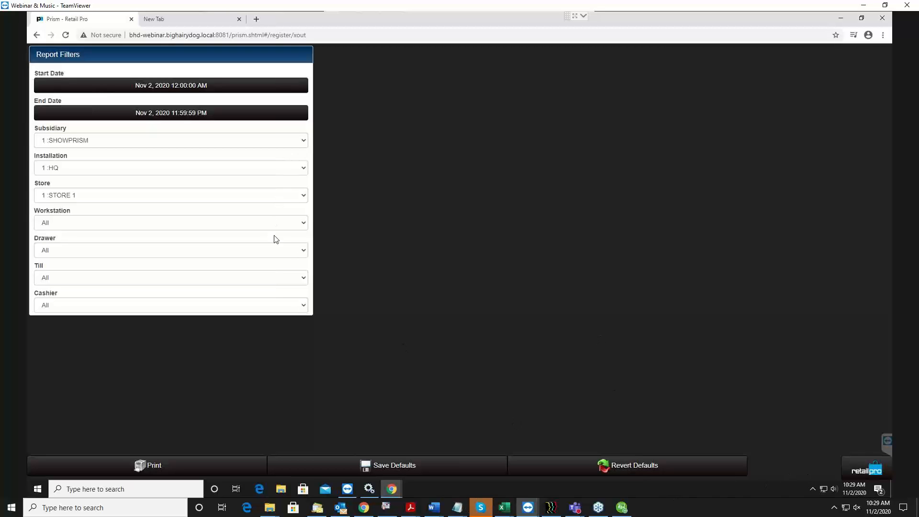
Leave the X-Out report and start a Z-Out register closing for workstation bhd-webinar_8081, continuing past the register criteria
left_click(874, 472)
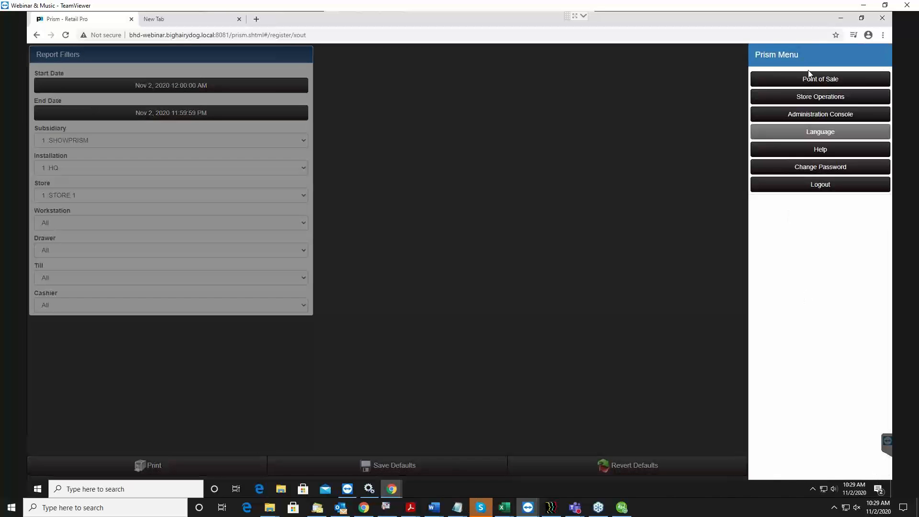
left_click(812, 85)
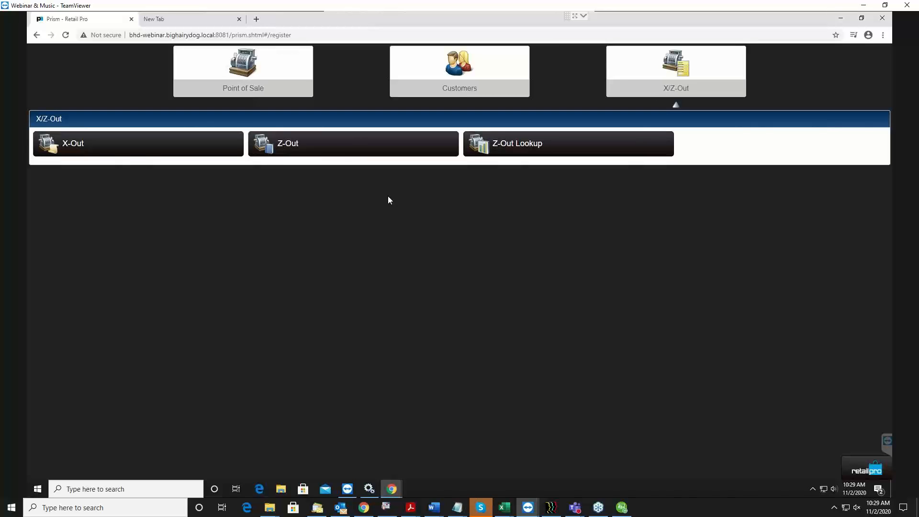
left_click(329, 152)
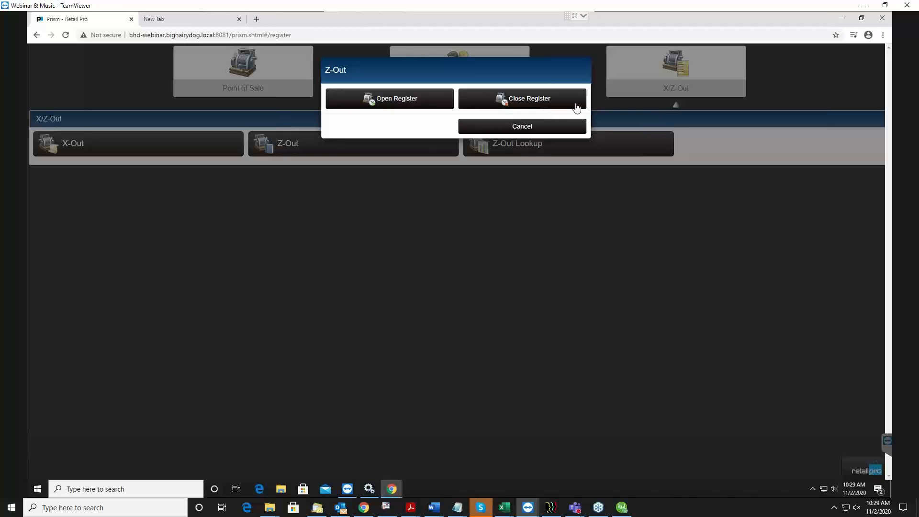
left_click(544, 100)
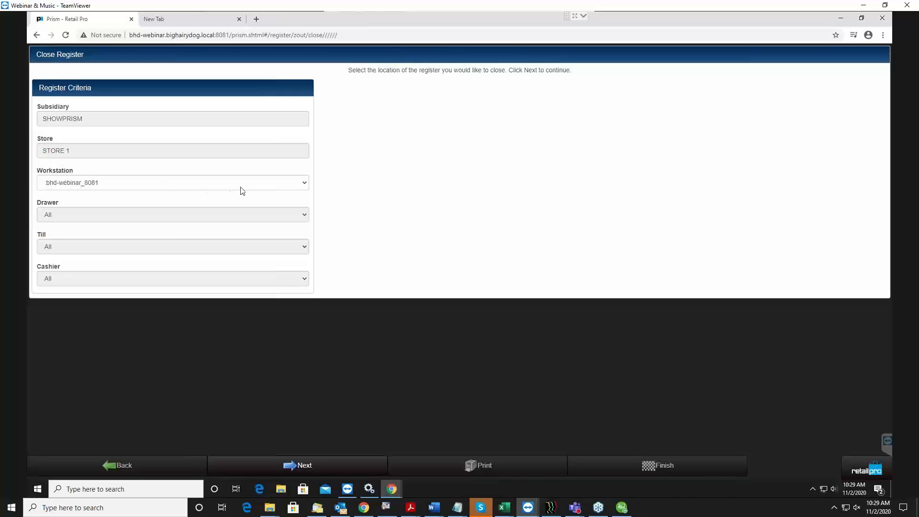
left_click(256, 184)
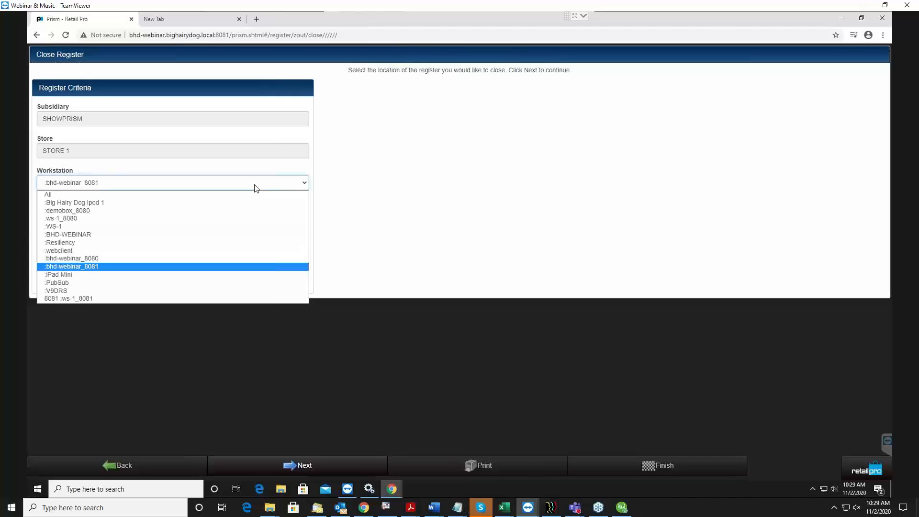
left_click(256, 188)
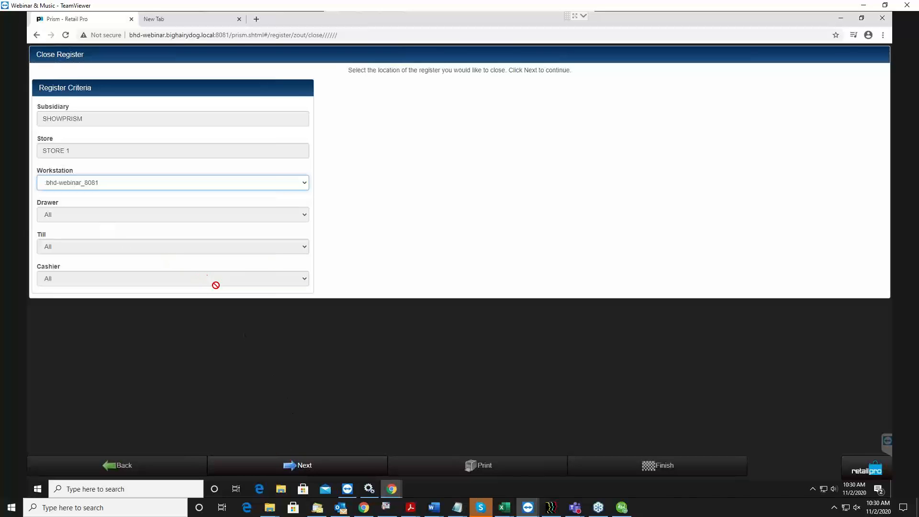
left_click(333, 465)
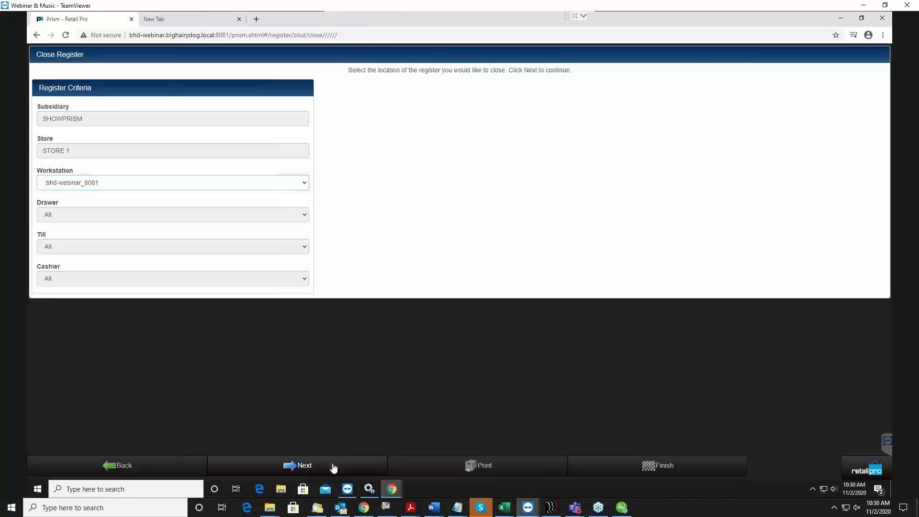
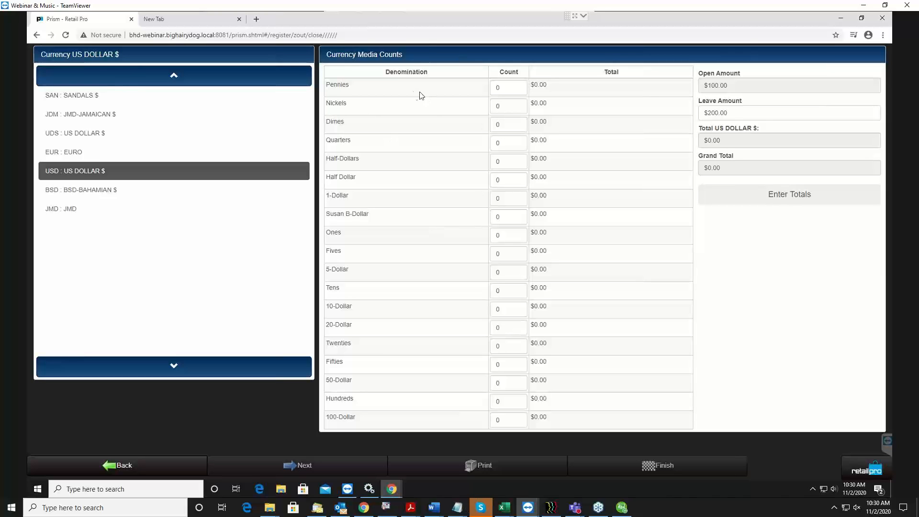
Enter US dollar media counts of 10 pennies and 10 nickels
left_click(510, 85)
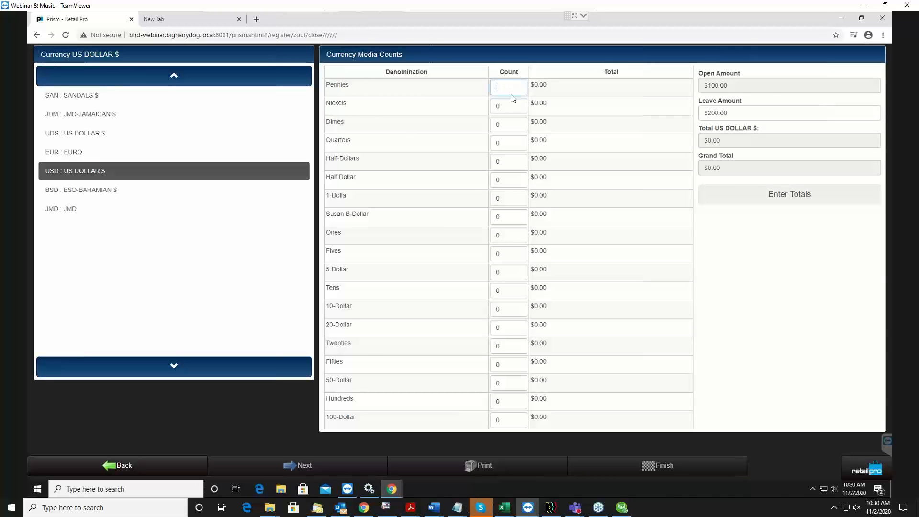
left_click(508, 124)
left_click(508, 87)
left_click(506, 198)
left_click(520, 89)
type("10")
left_click(498, 106)
type("10")
Enter counts of 10 dimes and 10 quarters
left_click(491, 122)
type("10")
left_click(502, 142)
type("10")
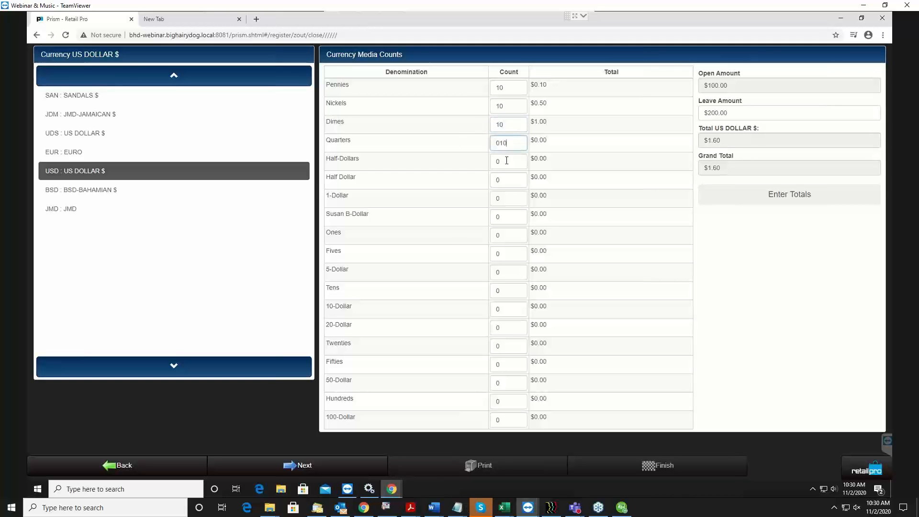
left_click(526, 160)
left_click_drag(499, 142, 477, 146)
key("BackSpace")
Enter a count of 10 each for Half-Dollars, Half Dollar and 1-Dollar
double_click(506, 163)
type("10")
double_click(517, 180)
type("10")
double_click(500, 198)
type("10")
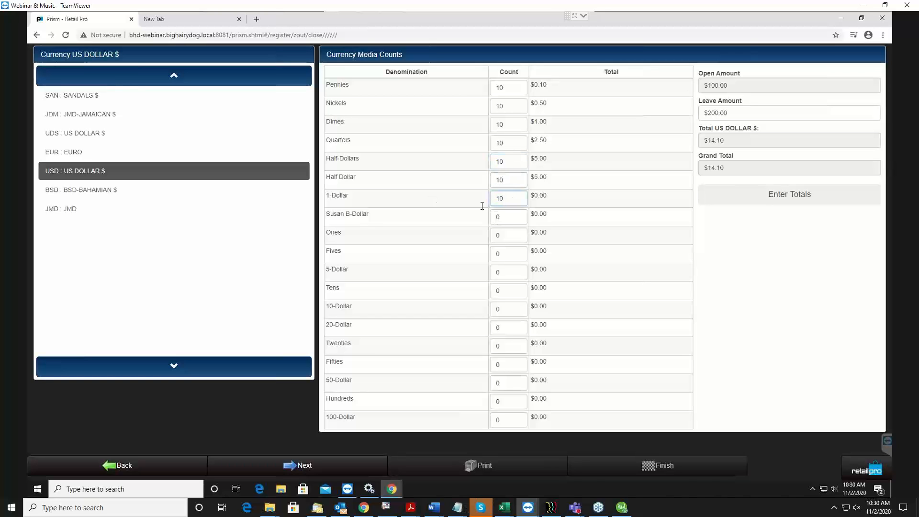
Enter a count of 1 for Susan B-Dollar and 5 each for Ones, Fives, 5-Dollar, Tens and 10-Dollar
left_click(506, 218)
type("1")
left_click(514, 237)
key("BackSpace")
key("Tab")
type("5")
key("Tab")
type("5")
key("Tab")
type("5")
key("Tab")
type("5")
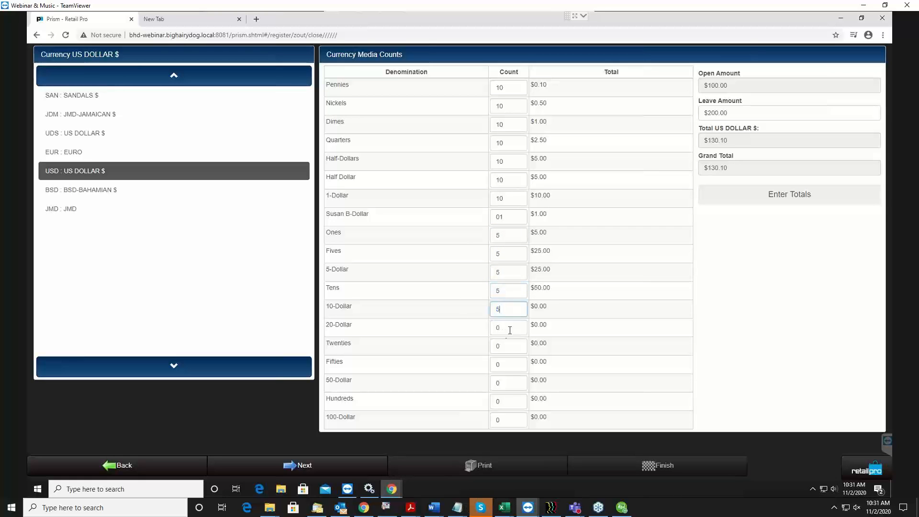
Enter a count of 5 each for 20-Dollar, Twenties and Fifties
key("Tab")
type("5")
key("Tab")
type("5")
key("Tab")
type("5")
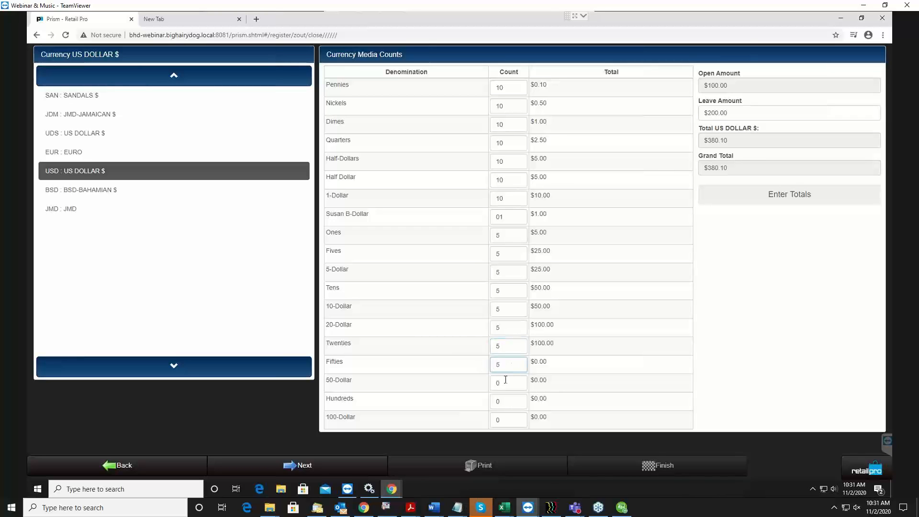
Enter a count of 9 each for 50-Dollar and Hundreds
left_click(497, 382)
key("BackSpace")
type("9")
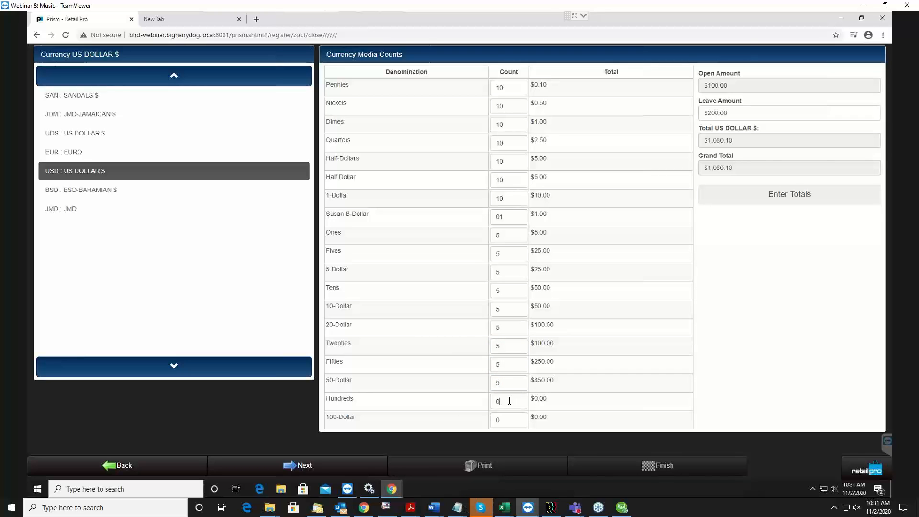
left_click(517, 402)
key("BackSpace")
type("9")
Reset the Fifties count to 0
key("Tab")
key("shift+Tab")
key("shift+Tab")
left_click(374, 362)
left_click(511, 364)
left_click(517, 351)
left_click(511, 371)
left_click(613, 302)
Set the register's Leave Amount to $200.51
left_click(785, 197)
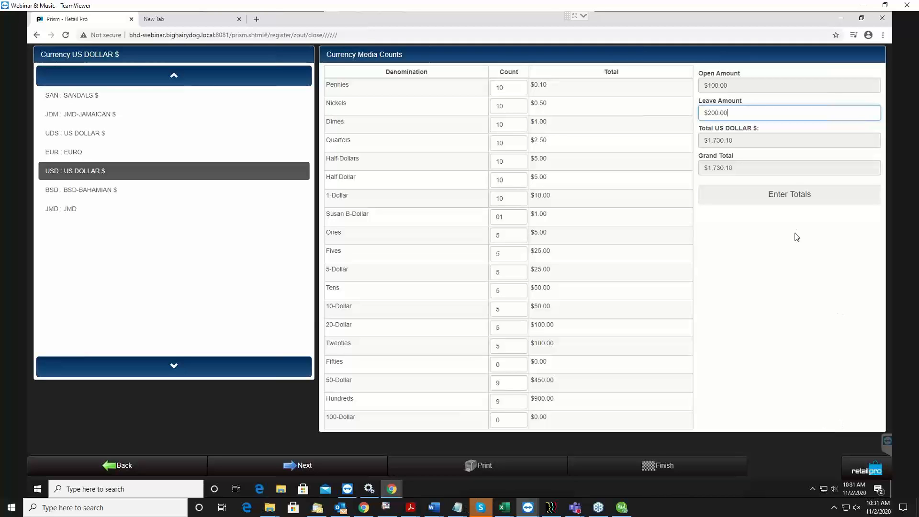
left_click_drag(734, 113, 687, 114)
left_click(752, 113)
type("1")
left_click(769, 83)
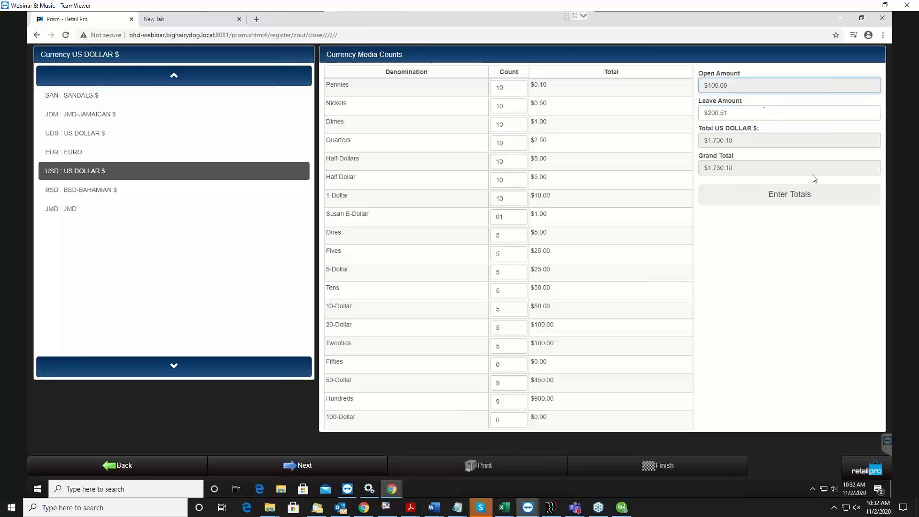
left_click(766, 113)
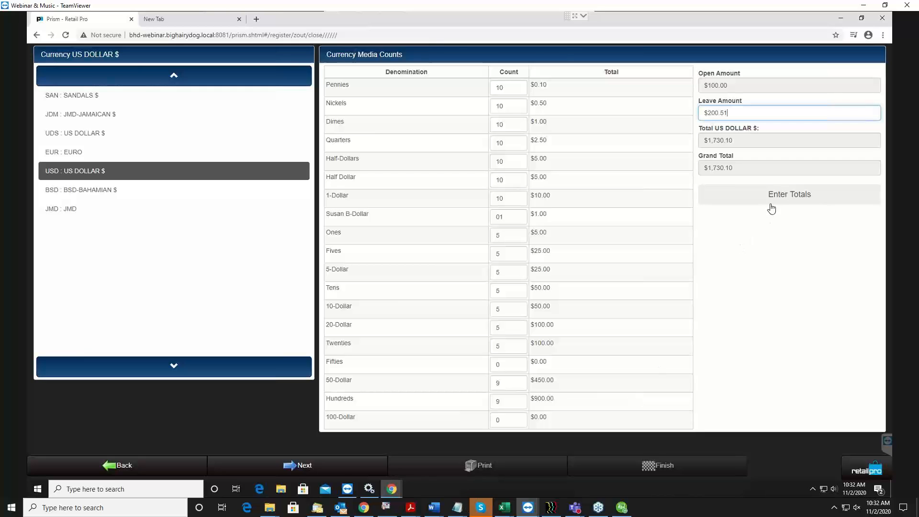
Switch to entering totals, return to counting denominations, and enter a count of 1 for Pennies
left_click(795, 202)
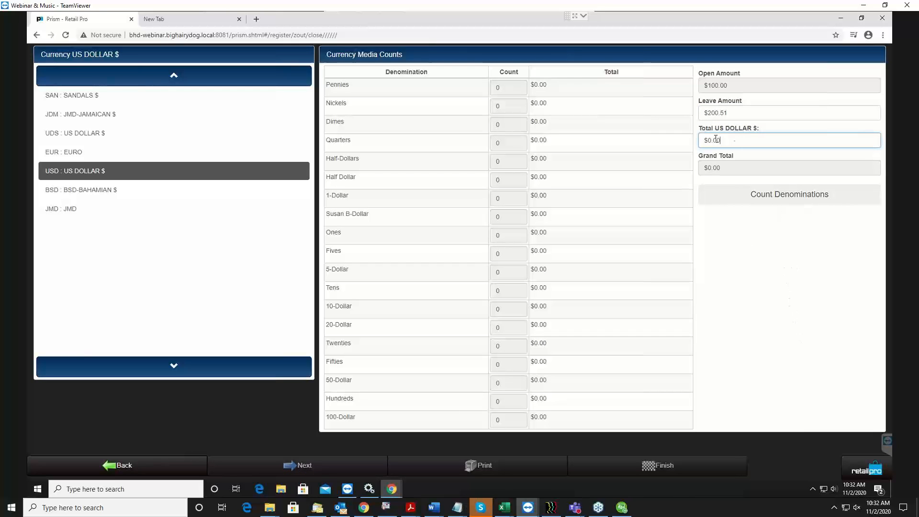
left_click(772, 198)
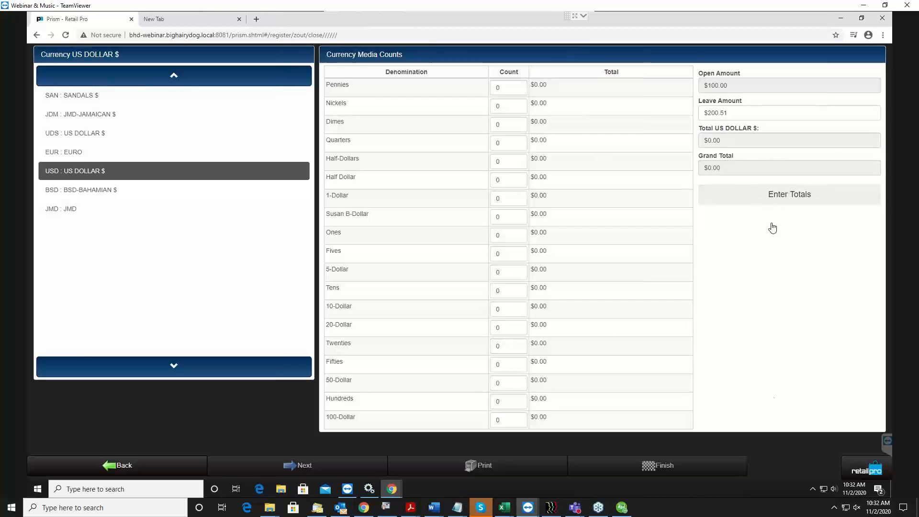
left_click(500, 88)
type("1")
left_click(501, 105)
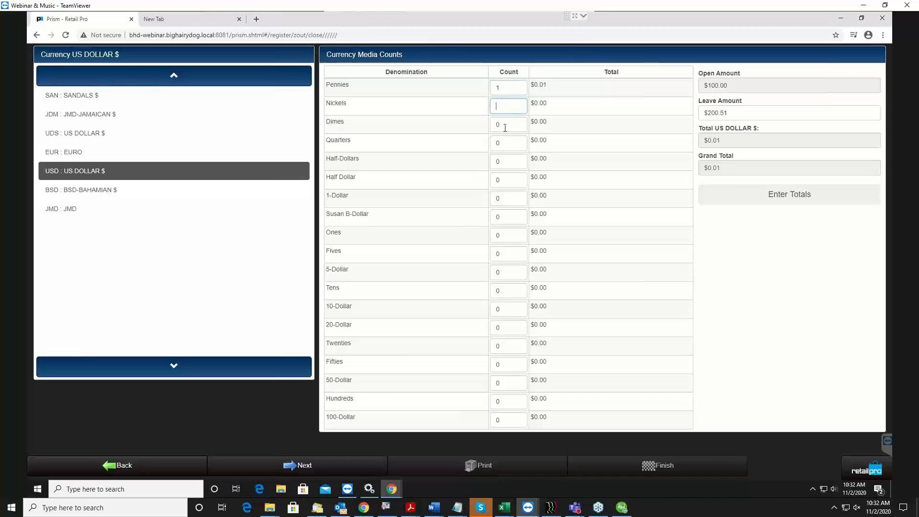
Switch to entering totals, set the US dollar total to $895.00, and continue to the non-currency tenders
left_click(771, 197)
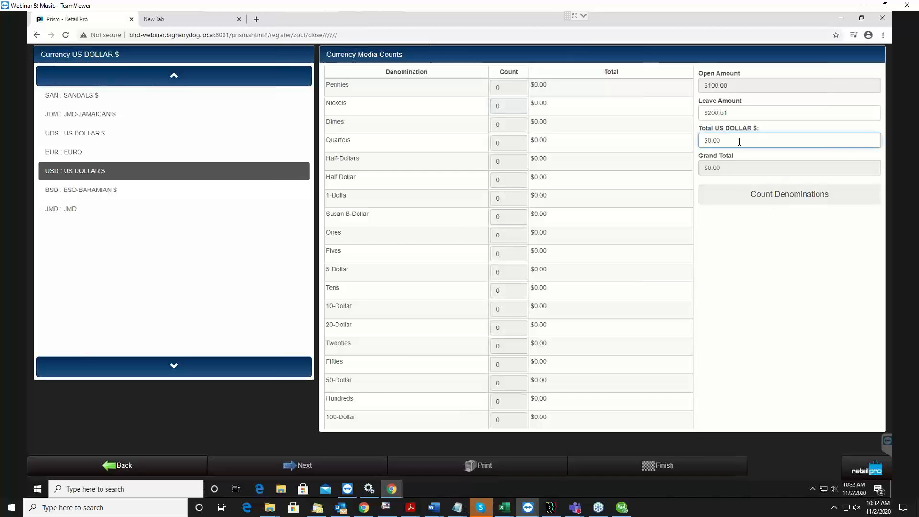
left_click_drag(738, 142, 630, 128)
type("9")
type("8")
key("BackSpace")
key("BackSpace")
type("895")
left_click(761, 272)
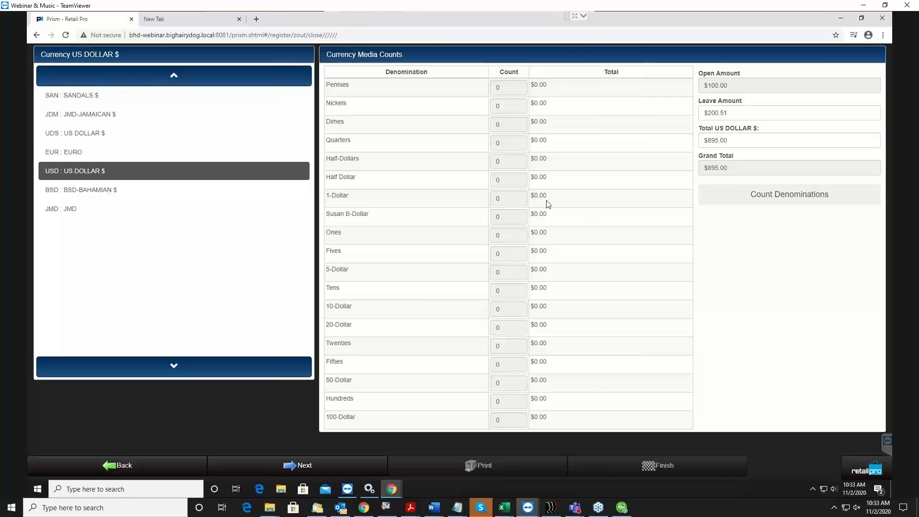
left_click(496, 87)
left_click(323, 469)
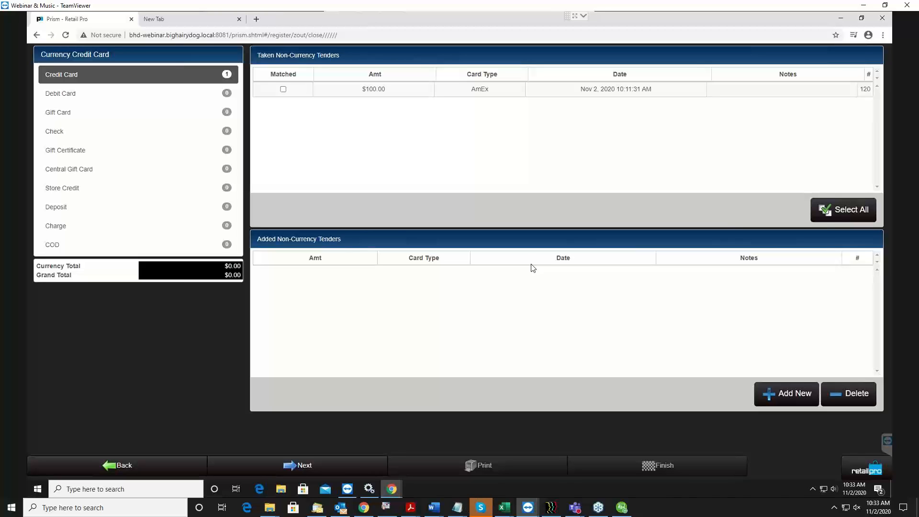
Mark the $100.00 AmEx tender as matched and start a new non-currency tender of type Check
left_click(283, 89)
left_click(785, 394)
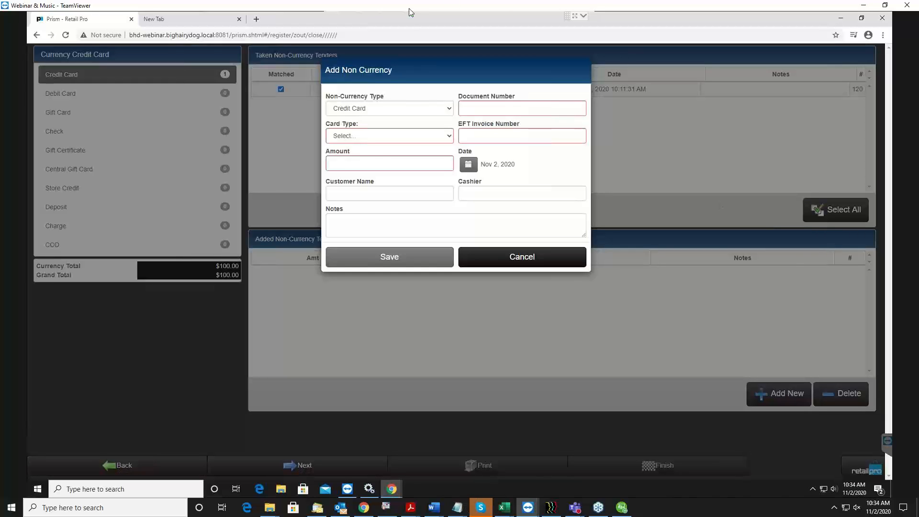
left_click(420, 108)
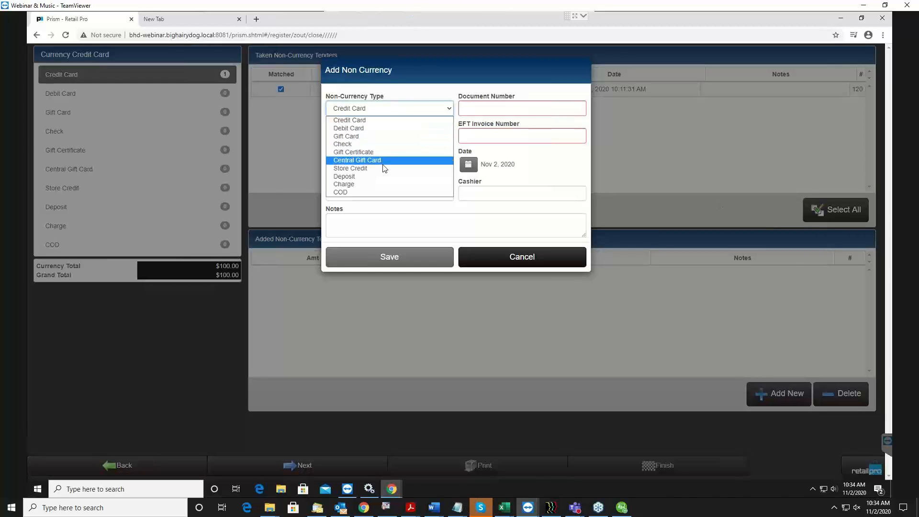
left_click(371, 145)
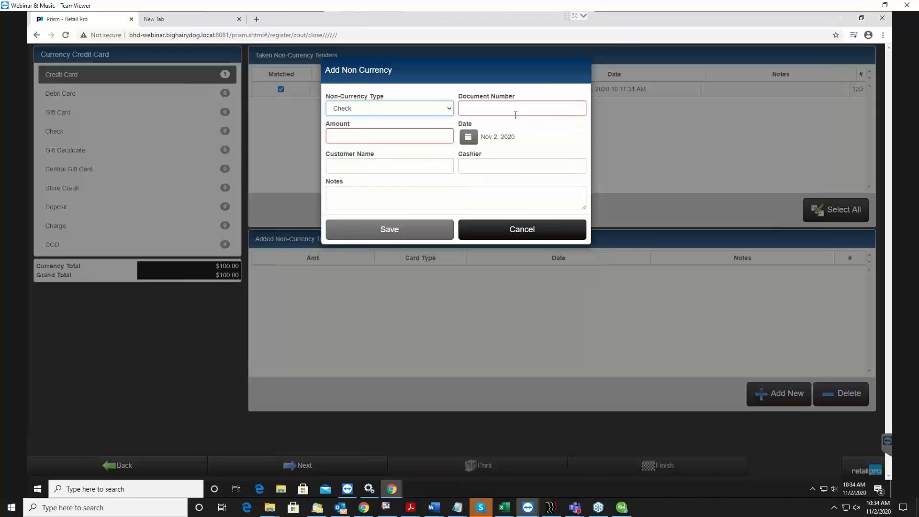
Enter the check's document number and set its amount to 225
key("Tab")
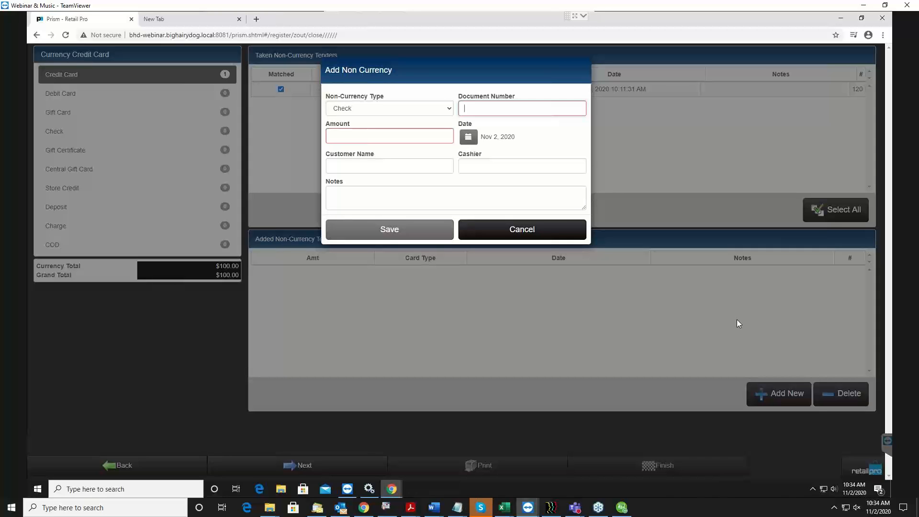
type("123456789")
left_click(386, 138)
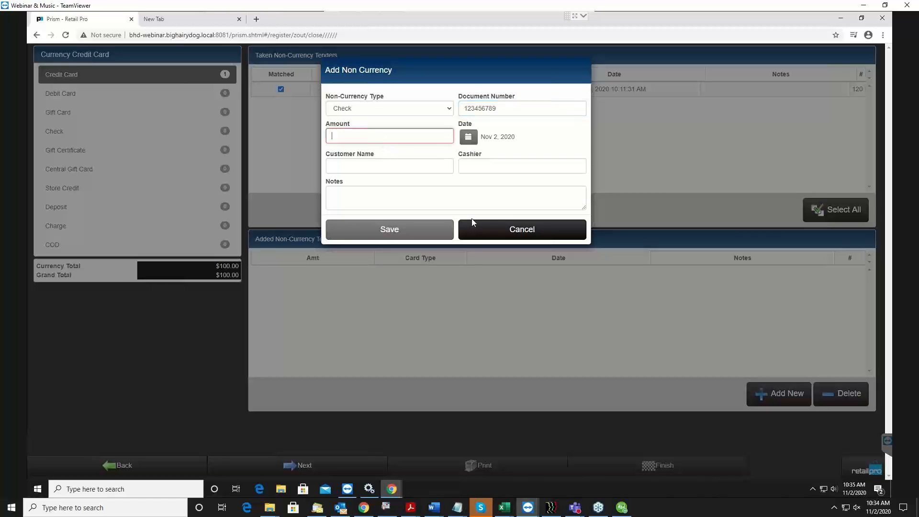
type("2")
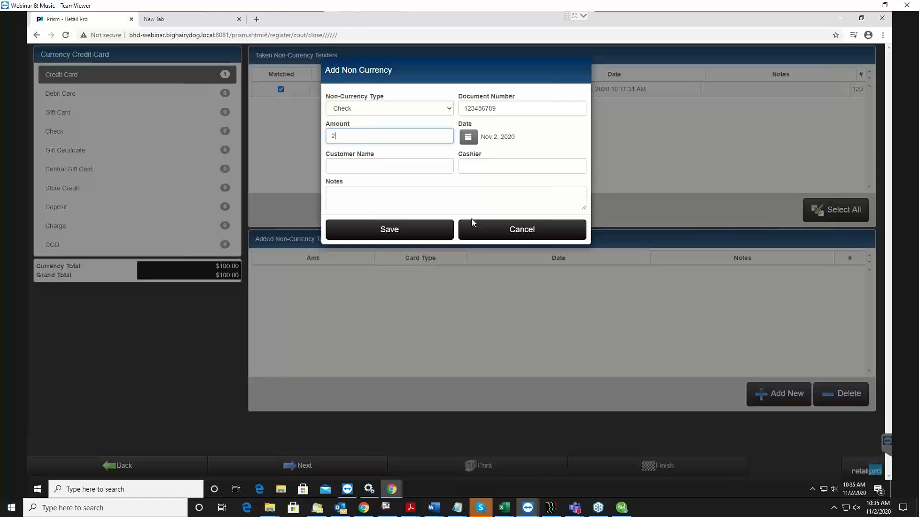
type("25")
key("Tab")
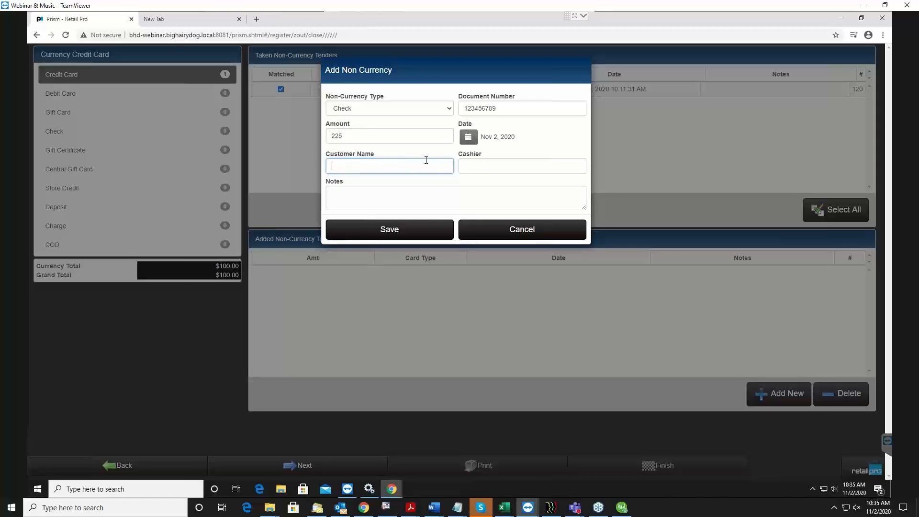
Fill in the customer's name and the cashier's name for the check
left_click(495, 163)
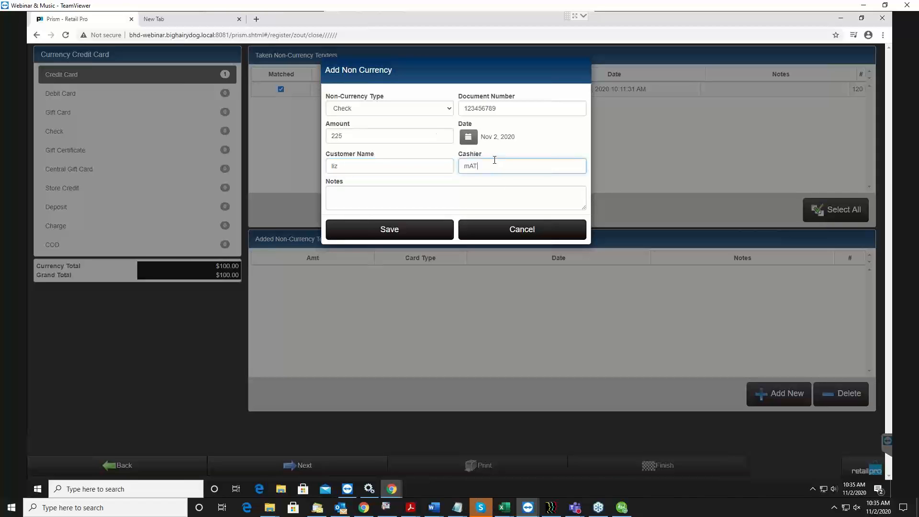
left_click(471, 193)
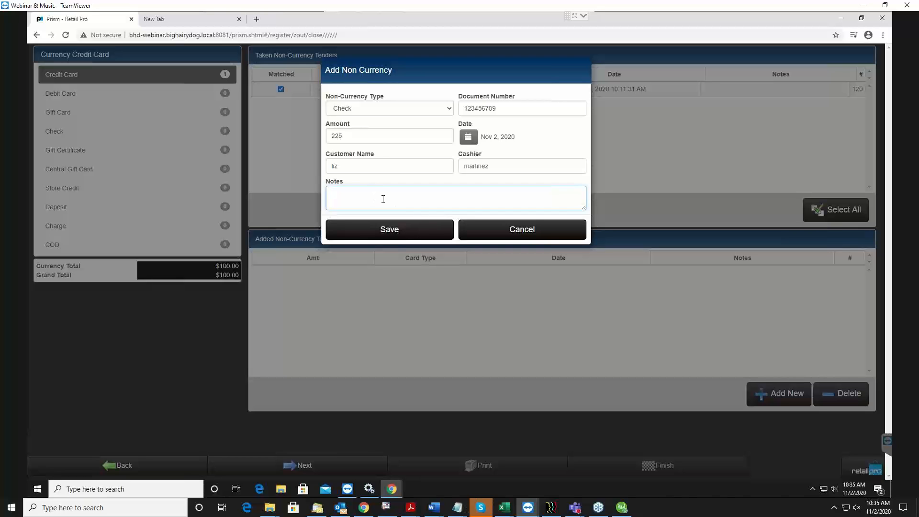
Add the note "Found in reg" to the check and save the tender
type("Found in reg")
left_click(411, 236)
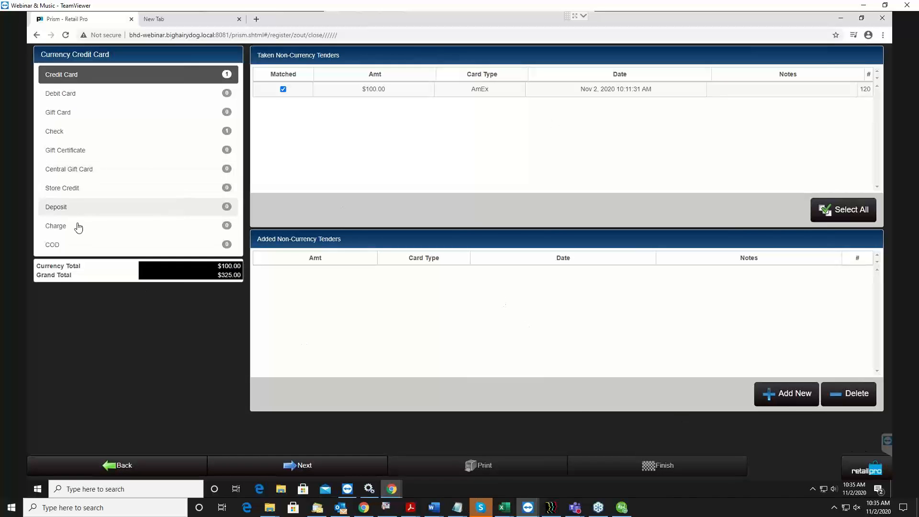
Review the taken and added tenders under Check, Credit Card, Gift Certificate and COD
left_click(77, 136)
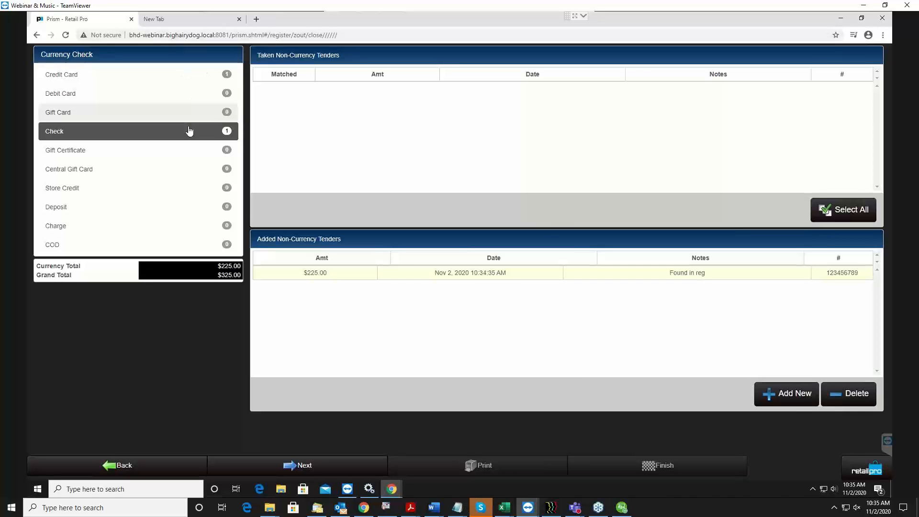
left_click(113, 78)
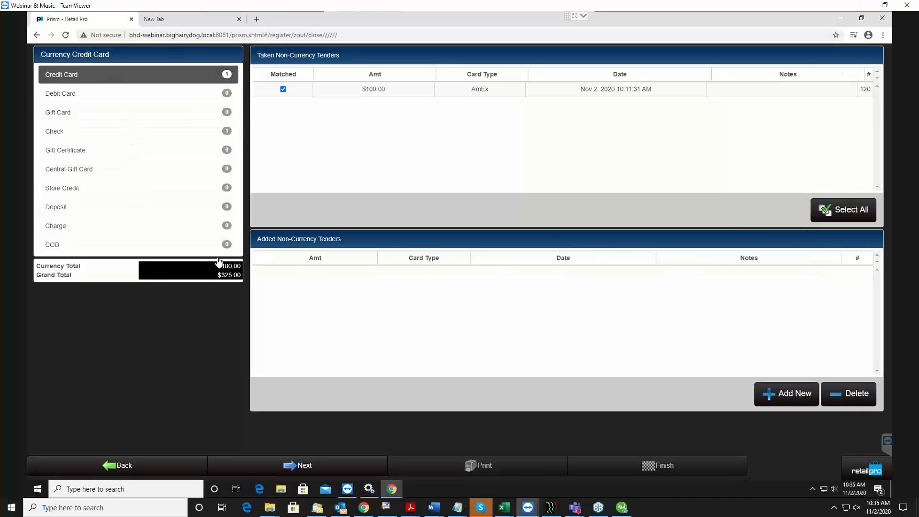
left_click(151, 138)
left_click(143, 150)
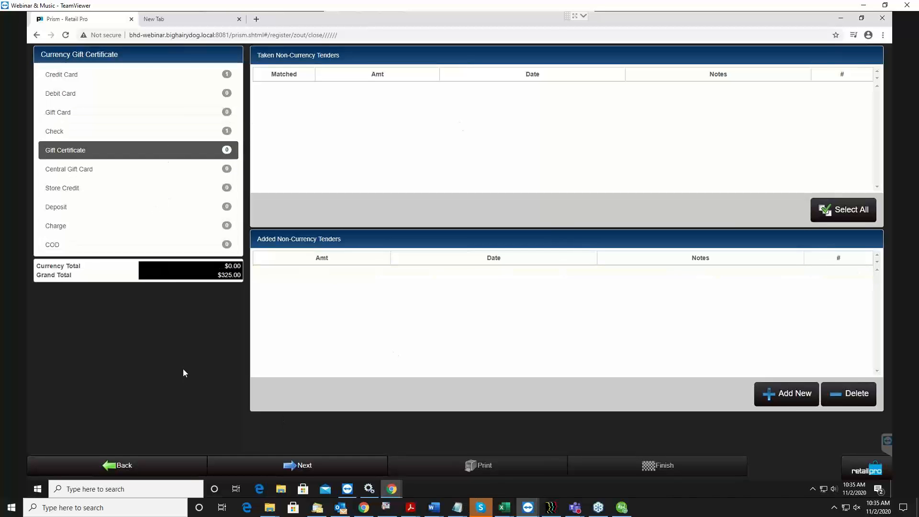
left_click(164, 246)
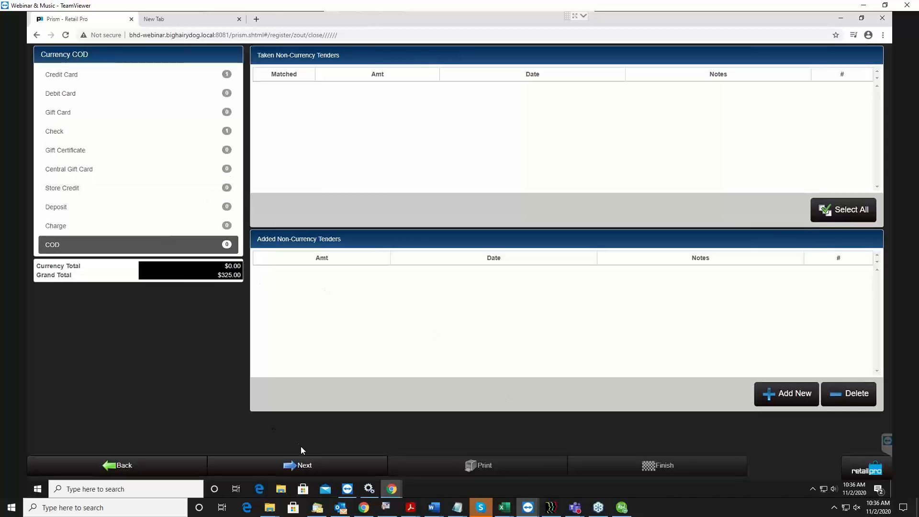
Continue past the non-currency tenders and reconcile the drawer
left_click(315, 466)
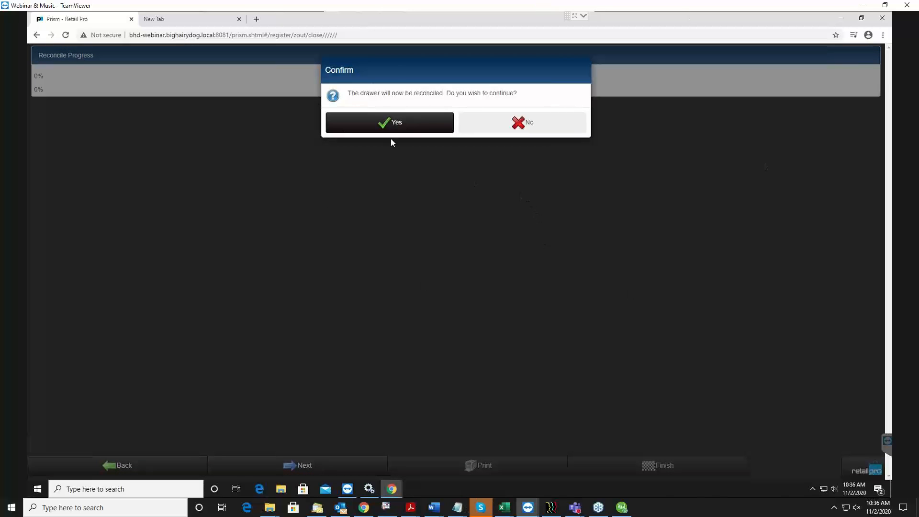
left_click(383, 125)
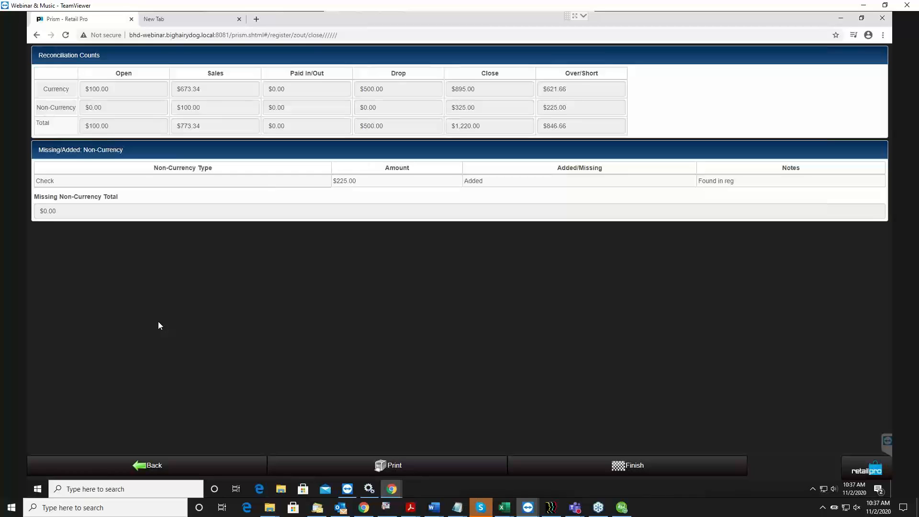
Revert the completed reconciliation, keeping the added tenders, and return to the US dollar currency counts
left_click(199, 469)
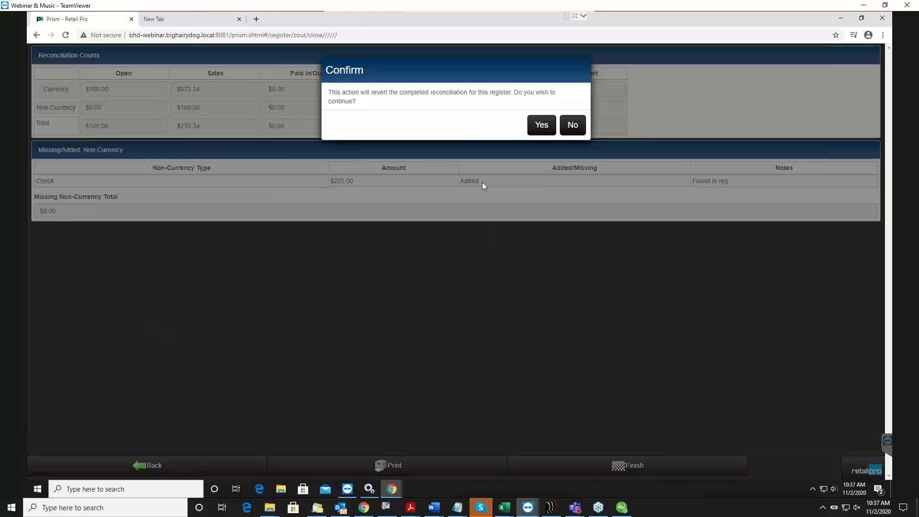
left_click(549, 131)
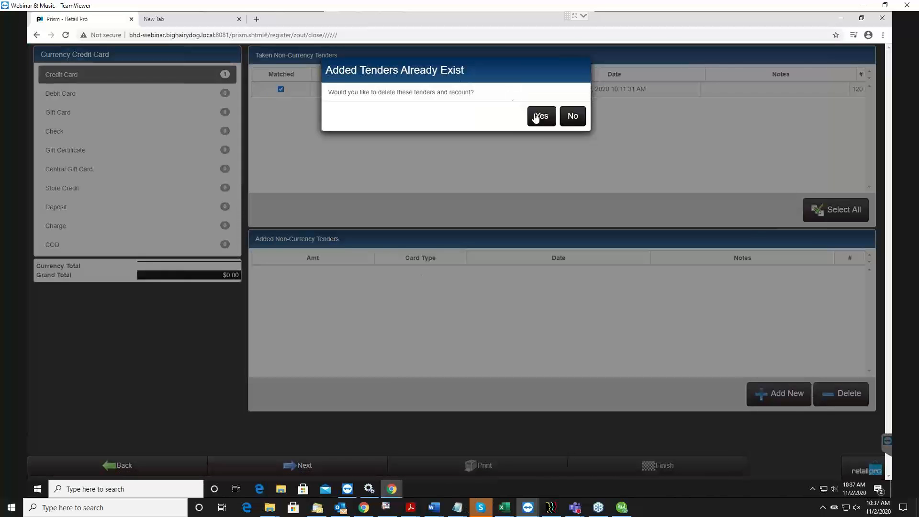
left_click(574, 117)
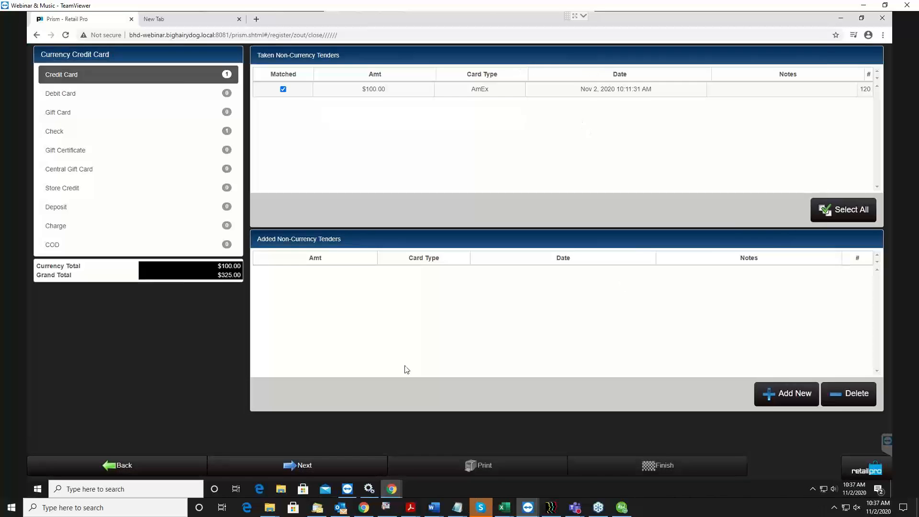
left_click(165, 469)
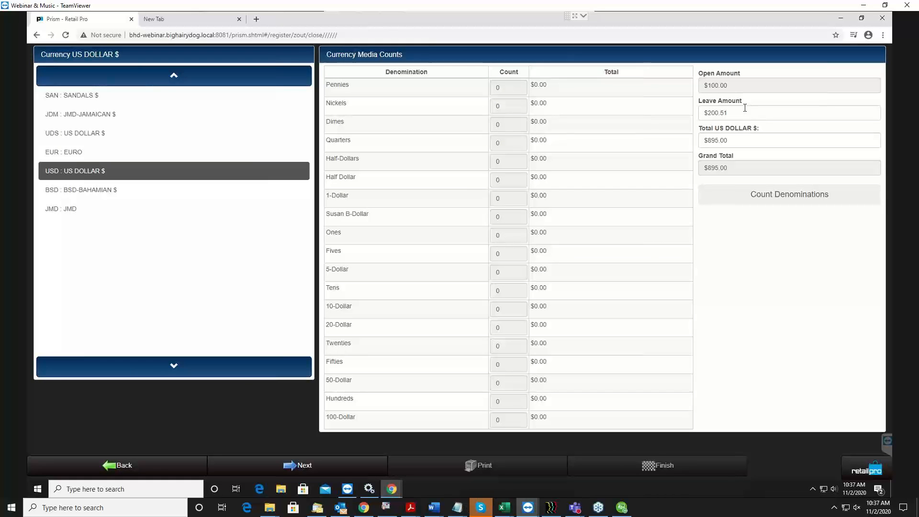
Continue past the currency counts and non-currency tenders keeping the added tenders, reconcile the drawer and finish the Z-Out
left_click(367, 471)
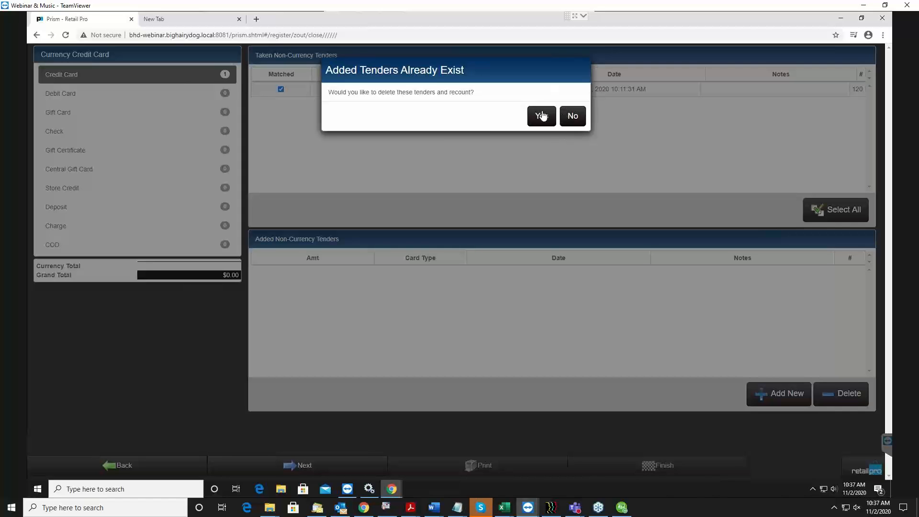
left_click(574, 116)
left_click(322, 470)
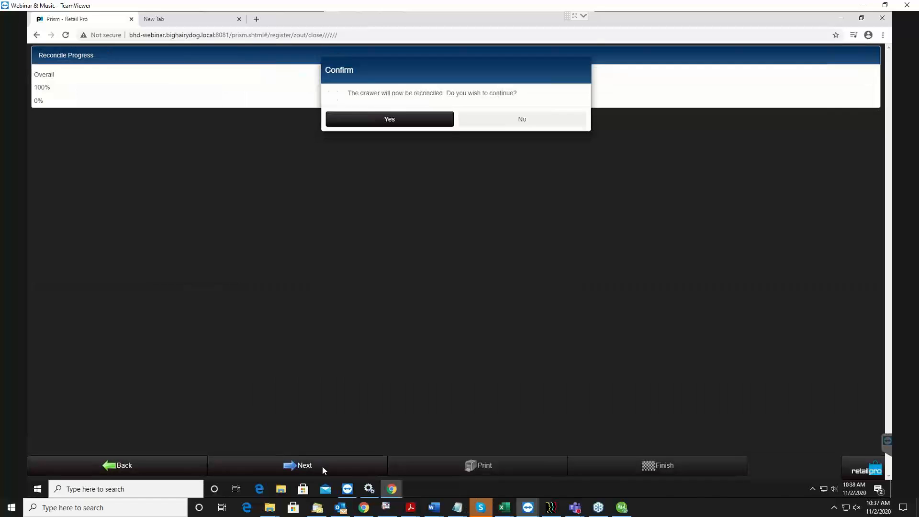
left_click(354, 130)
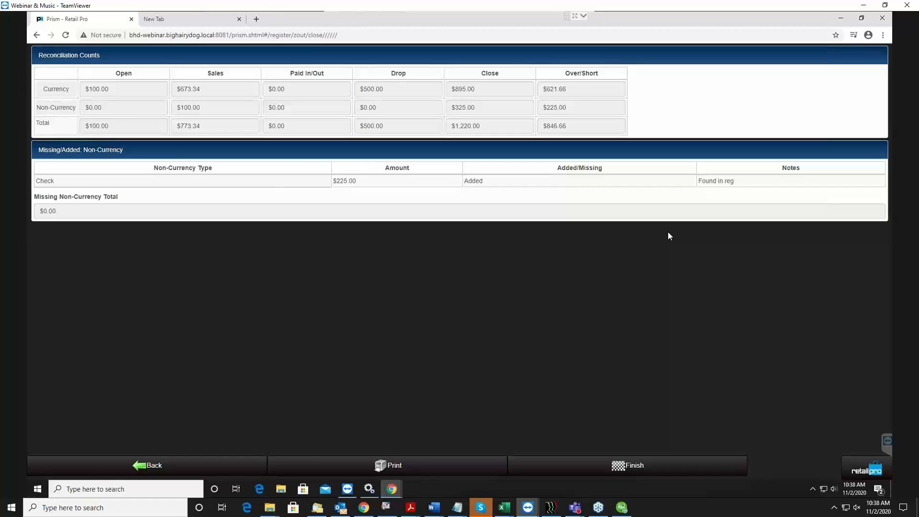
left_click(637, 471)
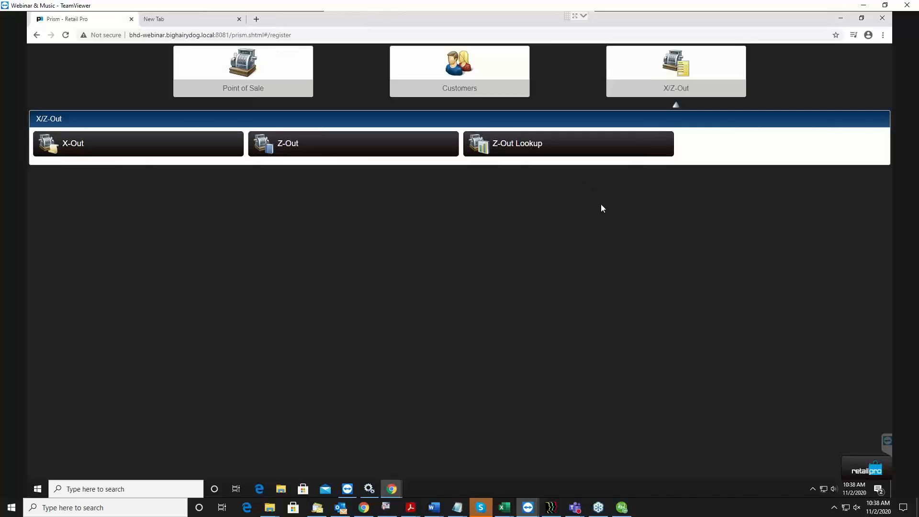
Look up Z-Outs from Nov 2, 2020, first for all subsidiaries and again for subsidiary SHOWPRISM, and close the lookup
left_click(493, 146)
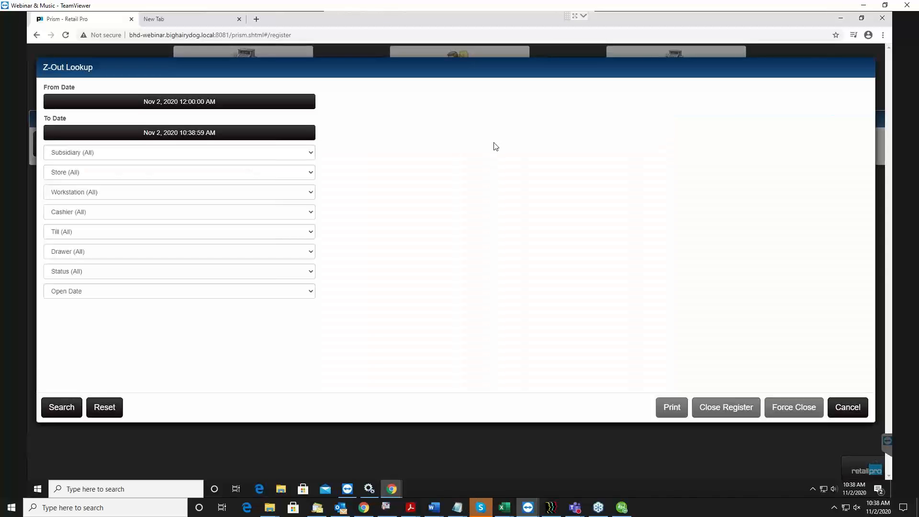
left_click(62, 409)
left_click(134, 293)
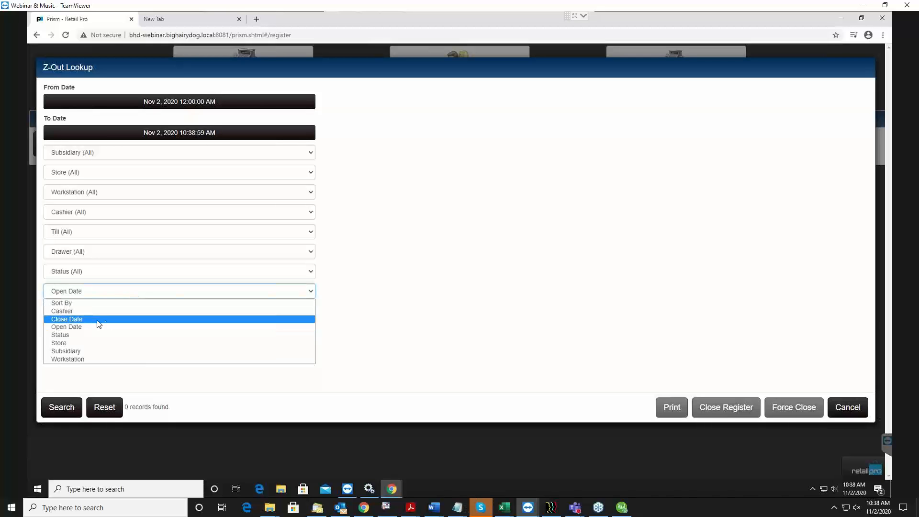
left_click(484, 340)
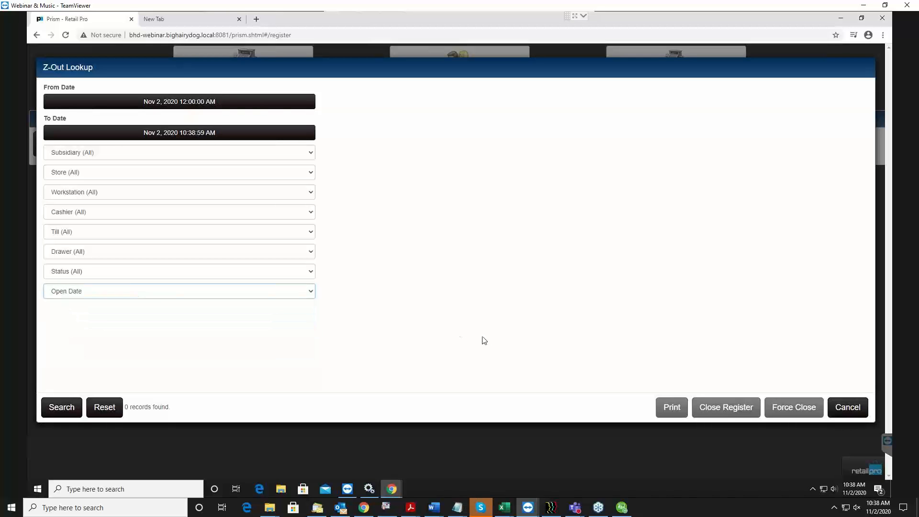
left_click(79, 153)
left_click(76, 174)
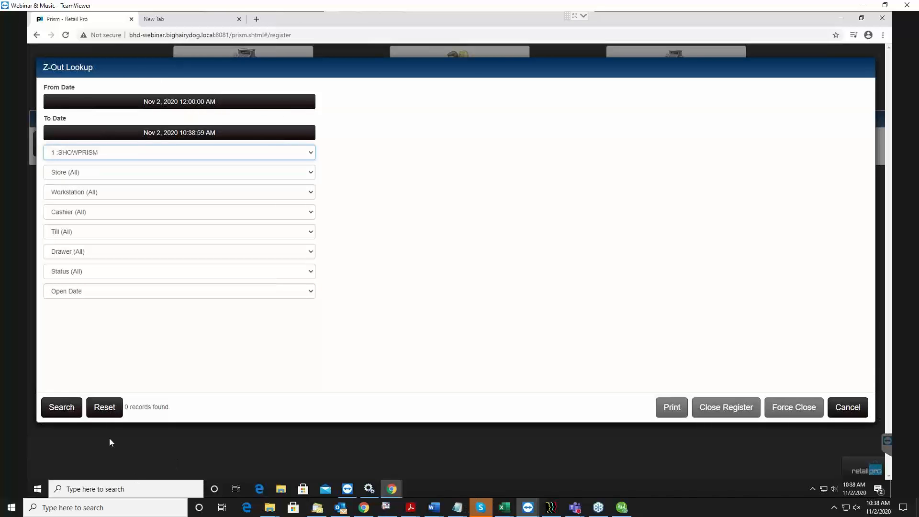
left_click(61, 407)
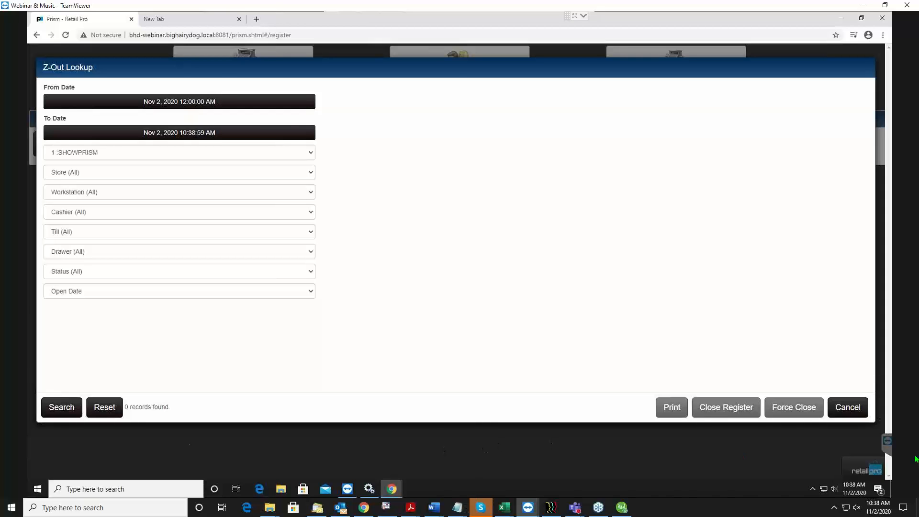
left_click(847, 407)
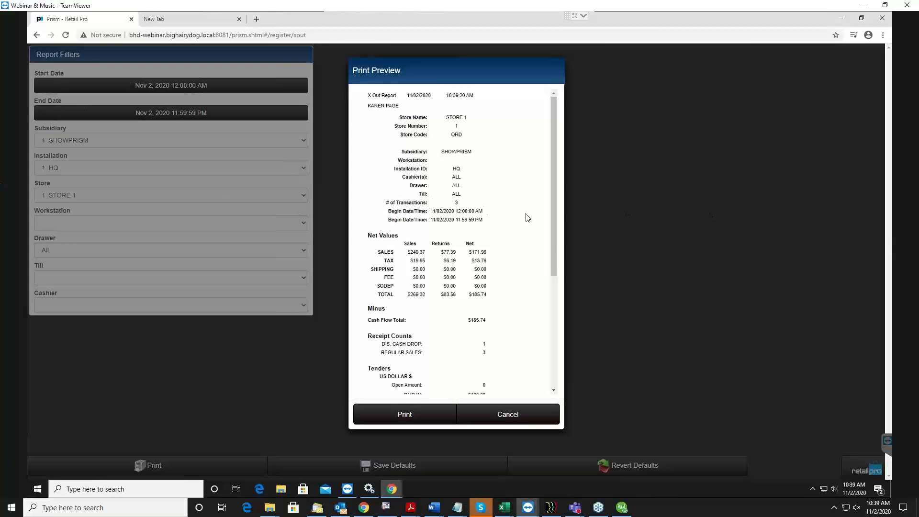
Examine the net values, receipt counts and tenders in the X-Out report preview, and leave the report for the Point of Sale home
scroll(525, 216, "down", 4)
scroll(526, 206, "up", 4)
scroll(472, 226, "down", 1)
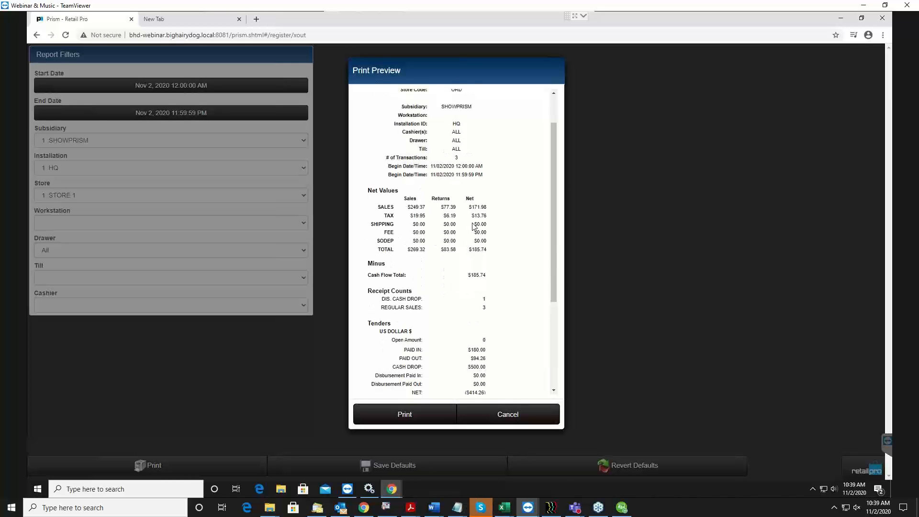
scroll(548, 333, "down", 1)
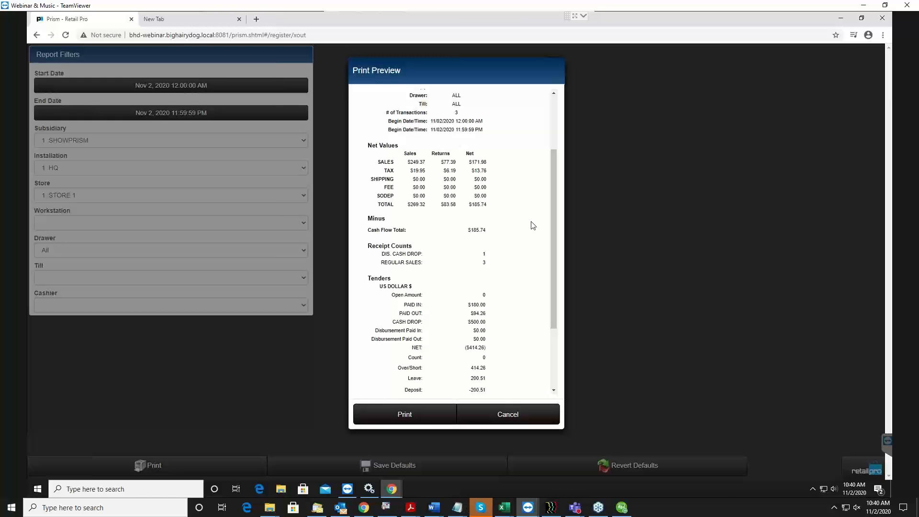
left_click(519, 419)
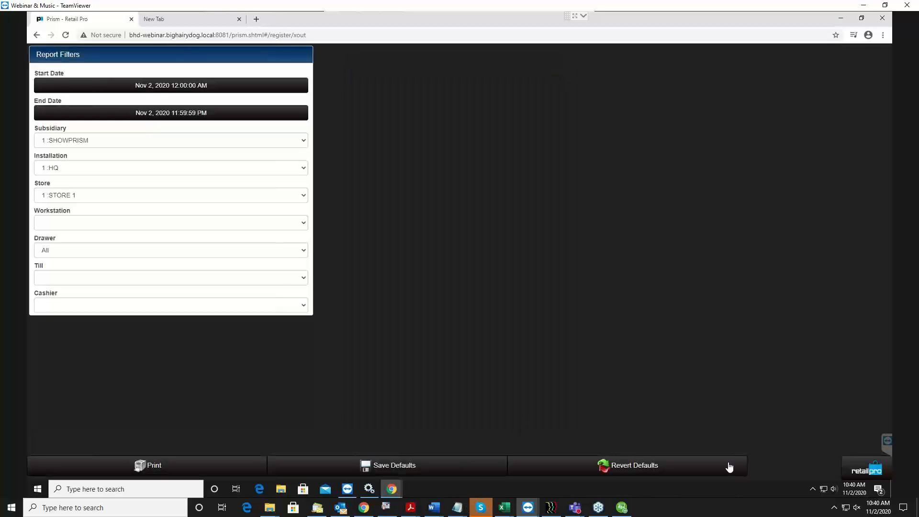
left_click(869, 473)
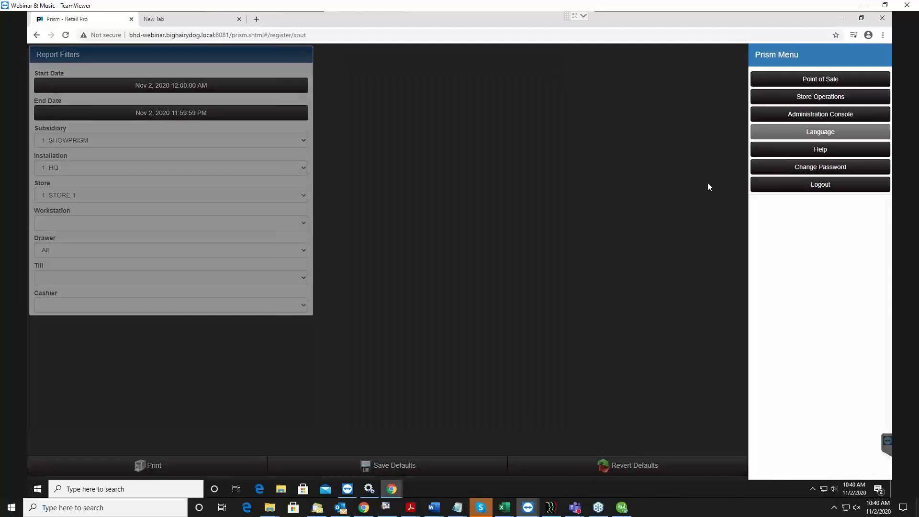
left_click(809, 81)
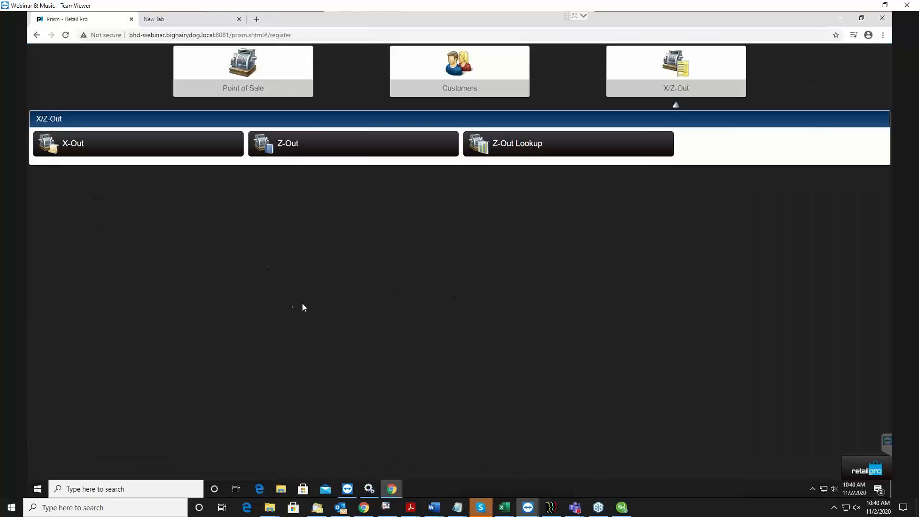
key("alt+Tab")
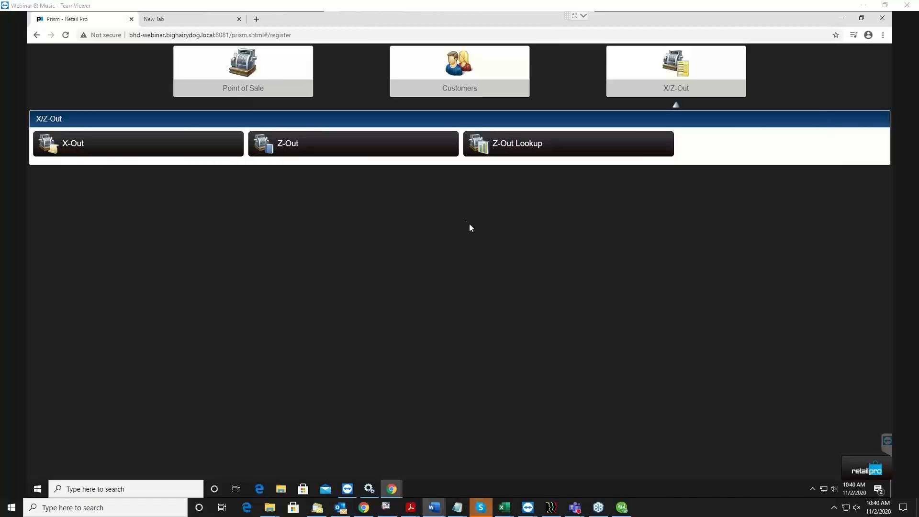
left_click(268, 67)
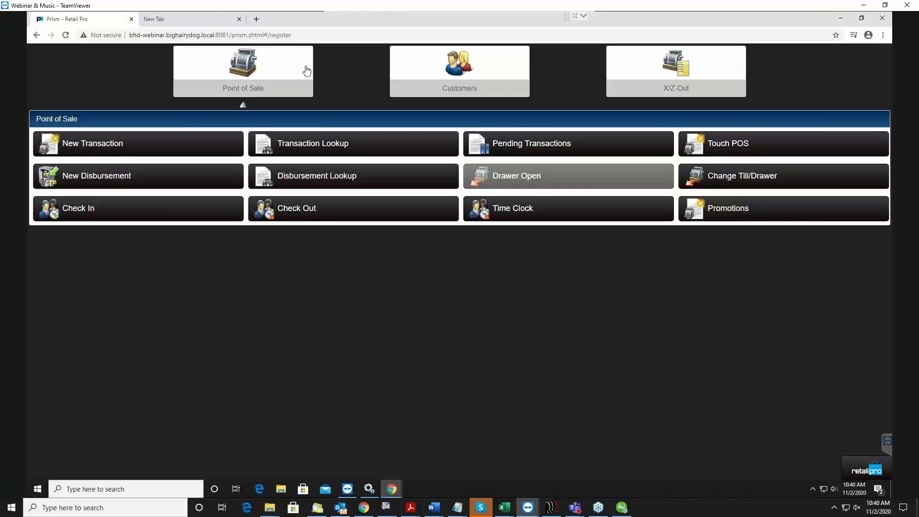
left_click(118, 153)
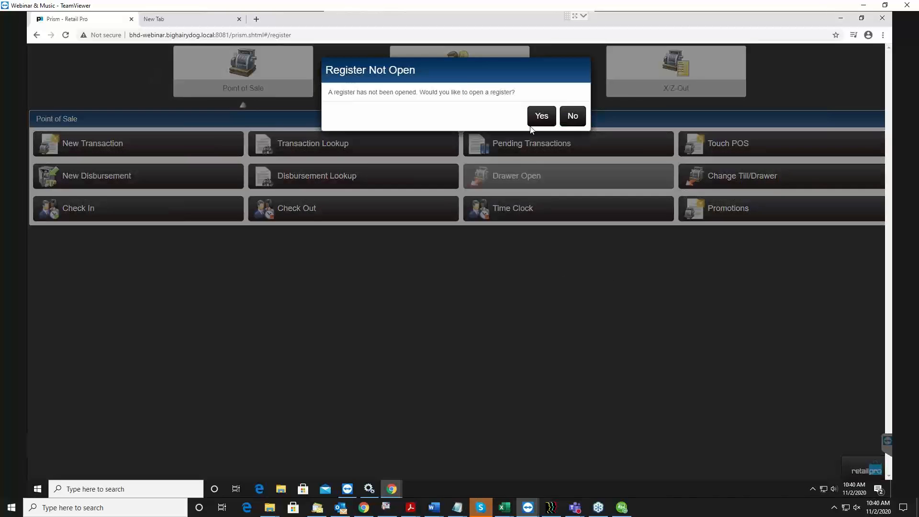
left_click(576, 117)
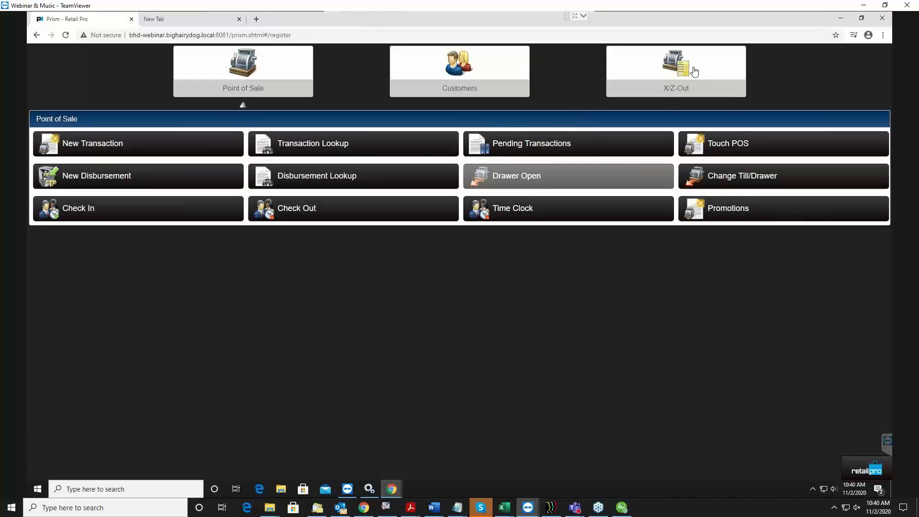
Start opening a register from Z-Out for workstation bhd-webinar_8081 and continue to its currency media counts
left_click(709, 80)
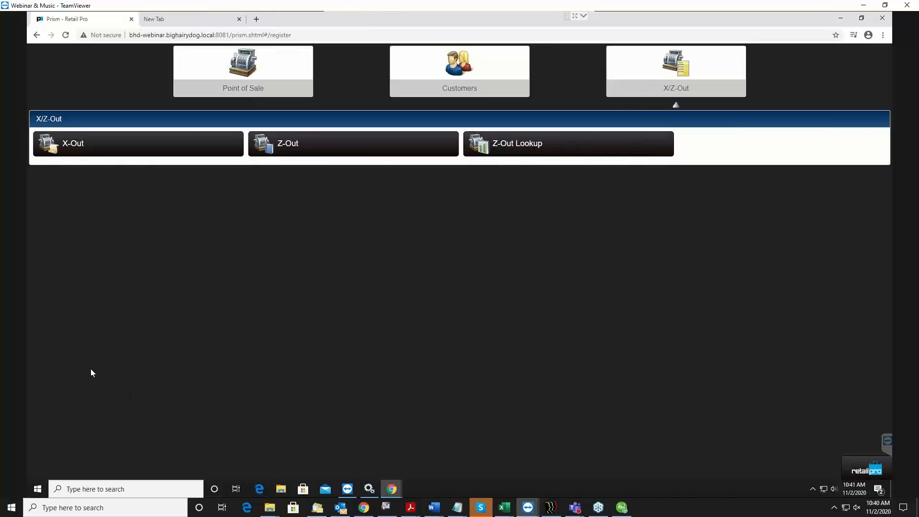
left_click(354, 152)
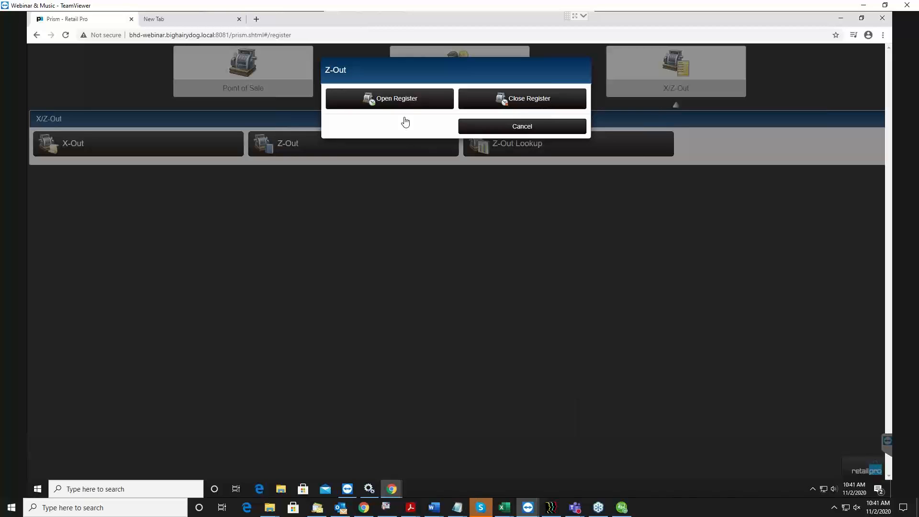
left_click(381, 101)
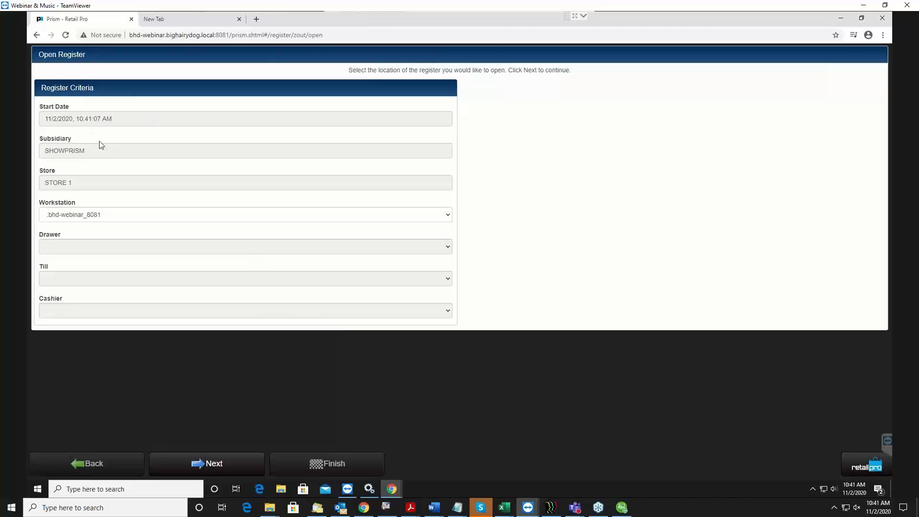
left_click(76, 215)
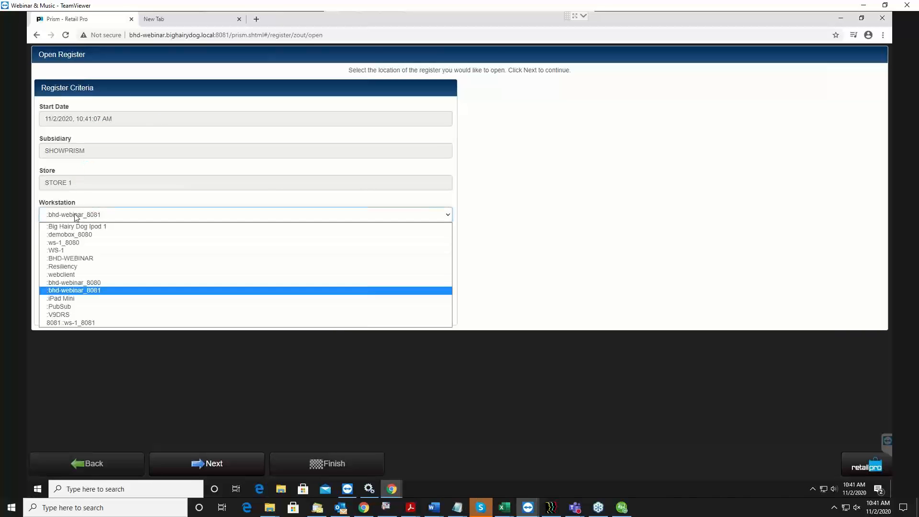
left_click(75, 216)
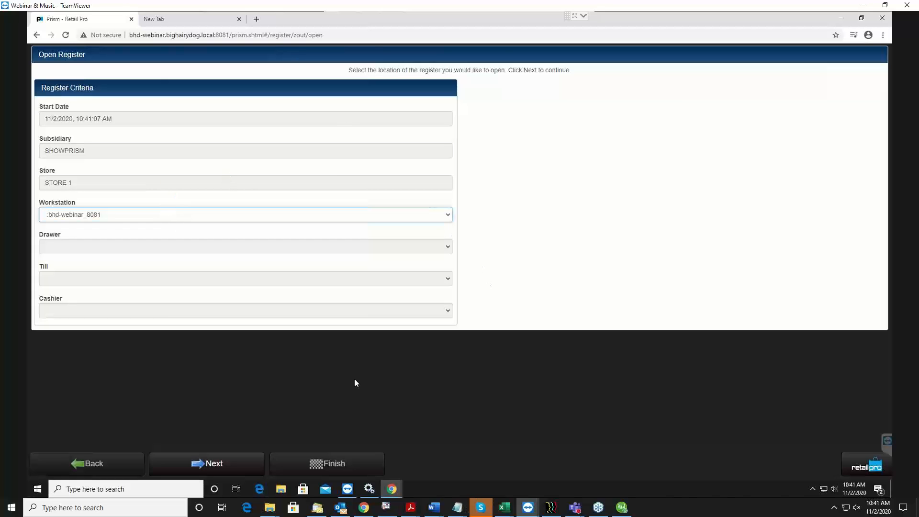
left_click(247, 467)
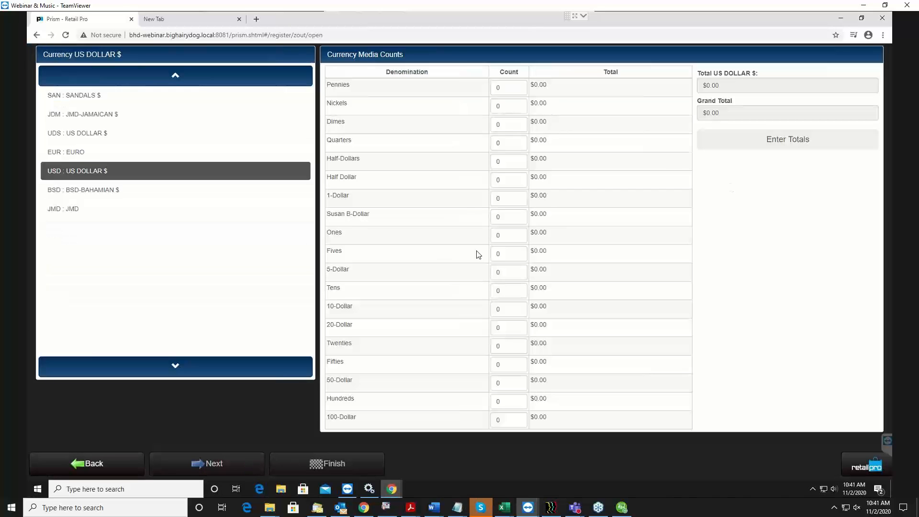
Enter an opening US dollar total of $200.00 instead of counting denominations, and finish opening the register
left_click(771, 142)
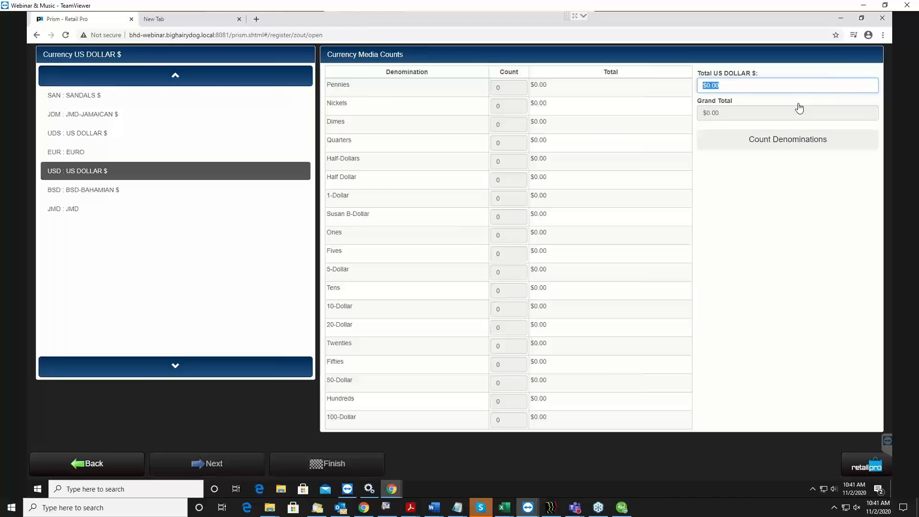
type("202")
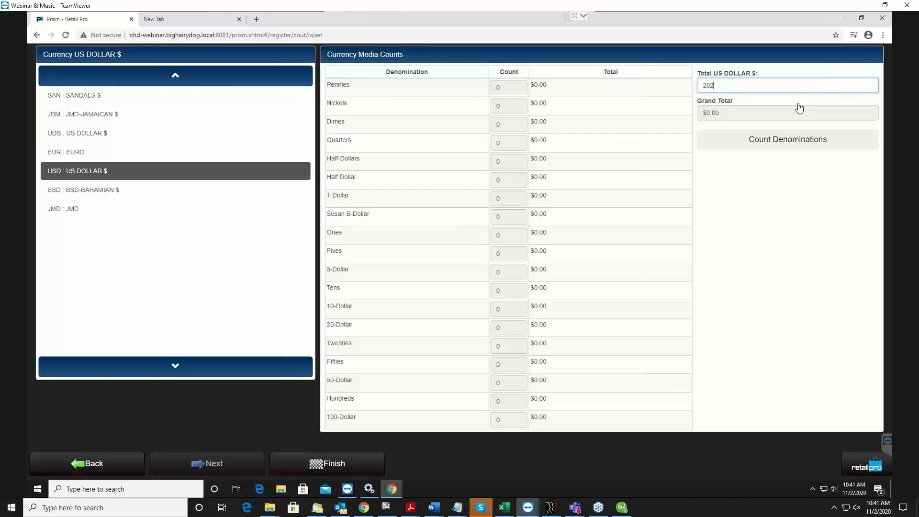
type("0")
left_click(322, 469)
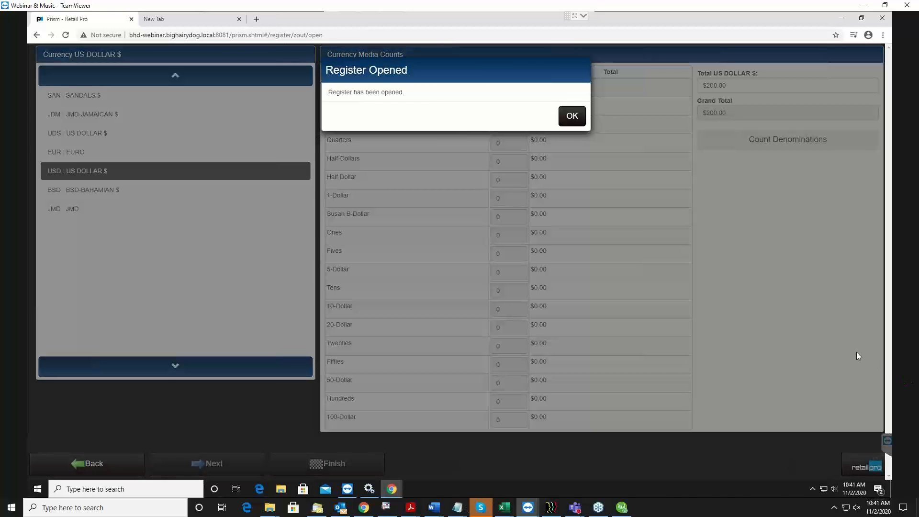
left_click(579, 118)
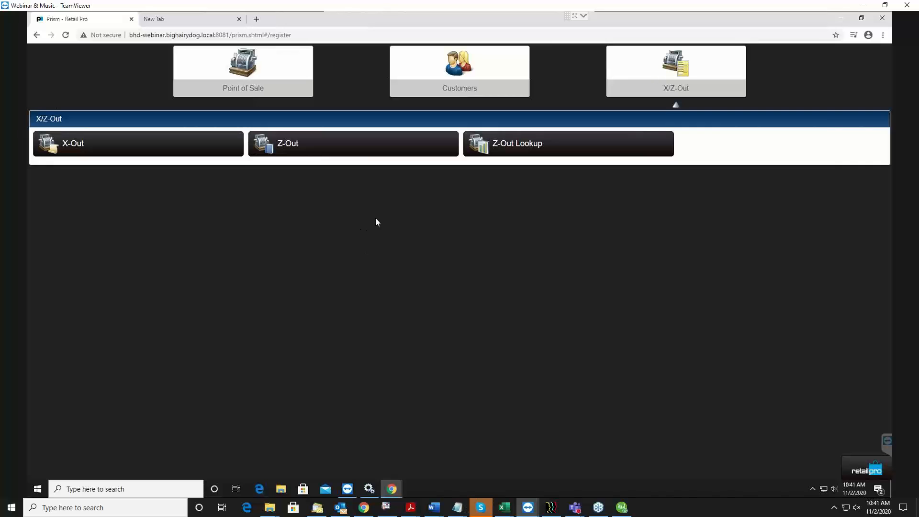
Start a new point-of-sale transaction and open its inventory search with a Desc 1 filter
left_click(204, 87)
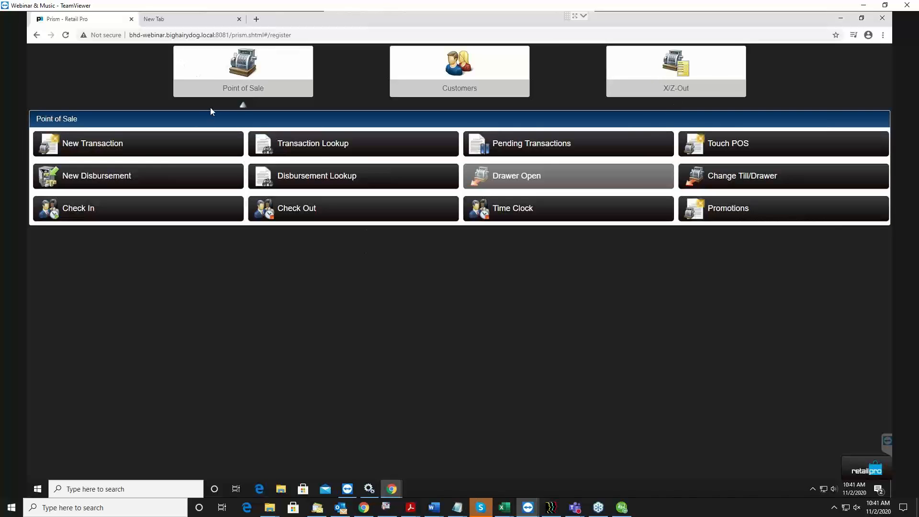
left_click(111, 143)
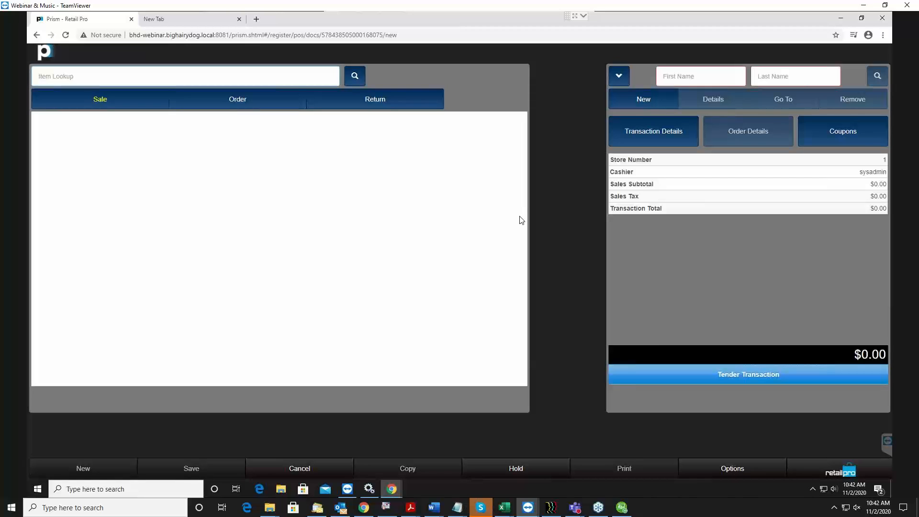
left_click(355, 76)
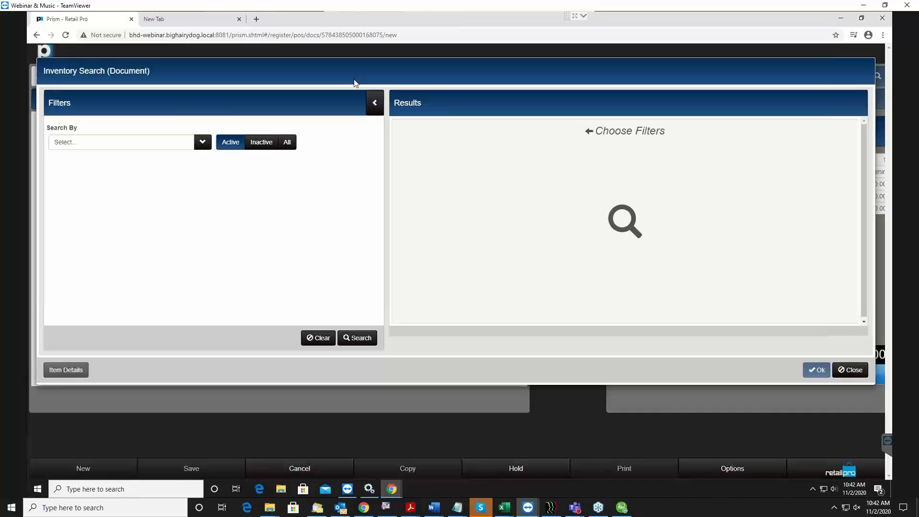
left_click(203, 143)
scroll(117, 227, "down", 2)
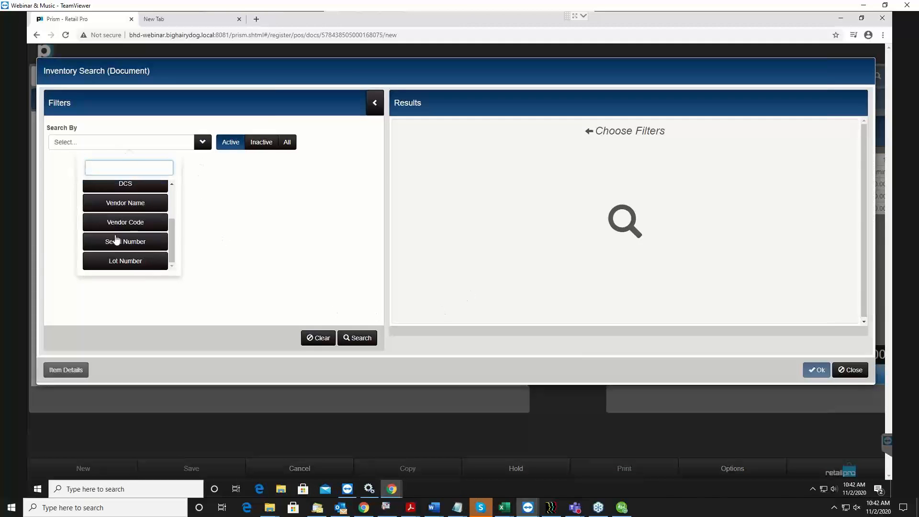
scroll(126, 235, "up", 2)
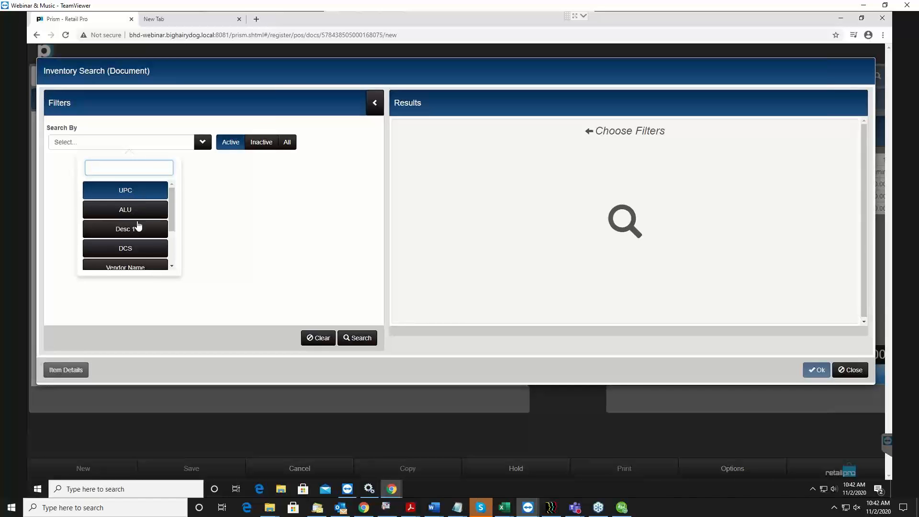
left_click(147, 231)
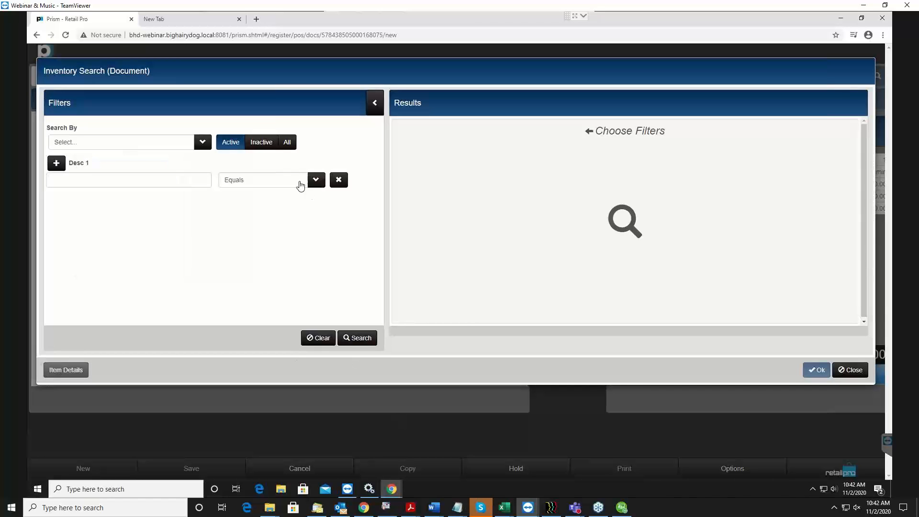
Search the active inventory for items whose Desc 1 contains "shirt"
left_click(315, 182)
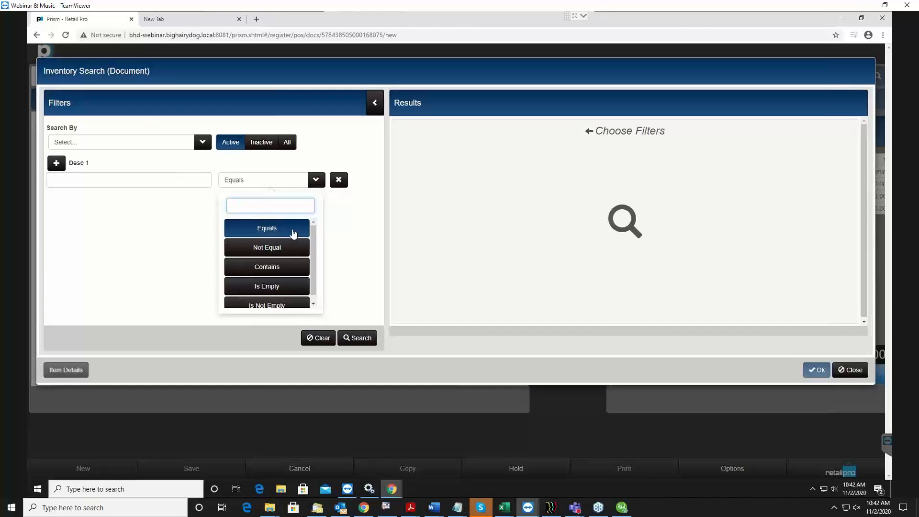
scroll(287, 232, "down", 1)
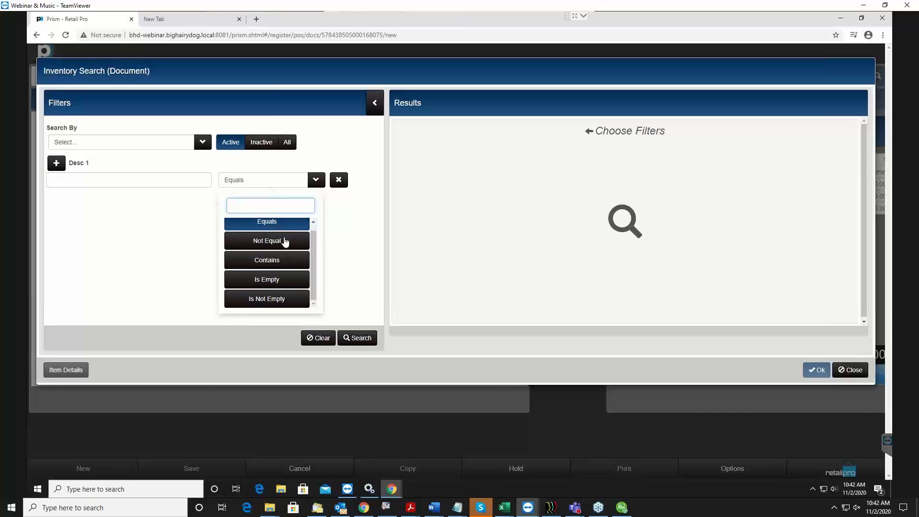
left_click(270, 259)
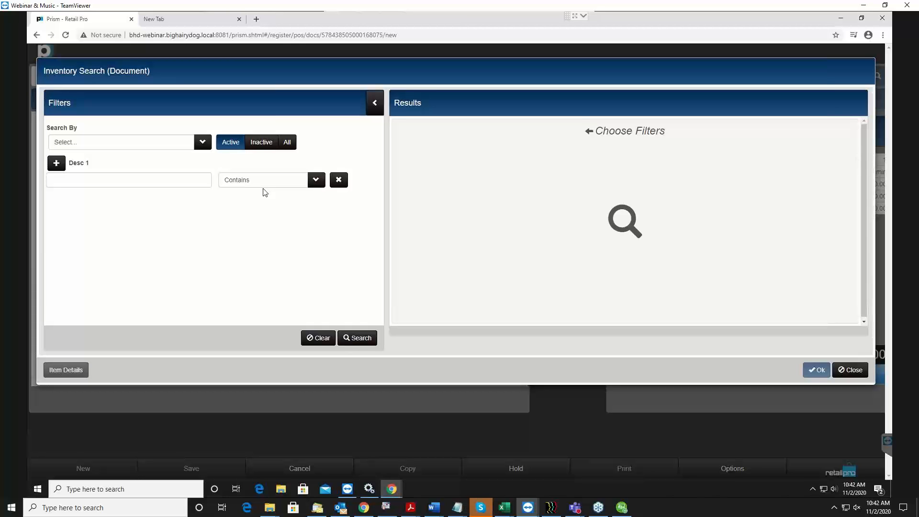
left_click(199, 183)
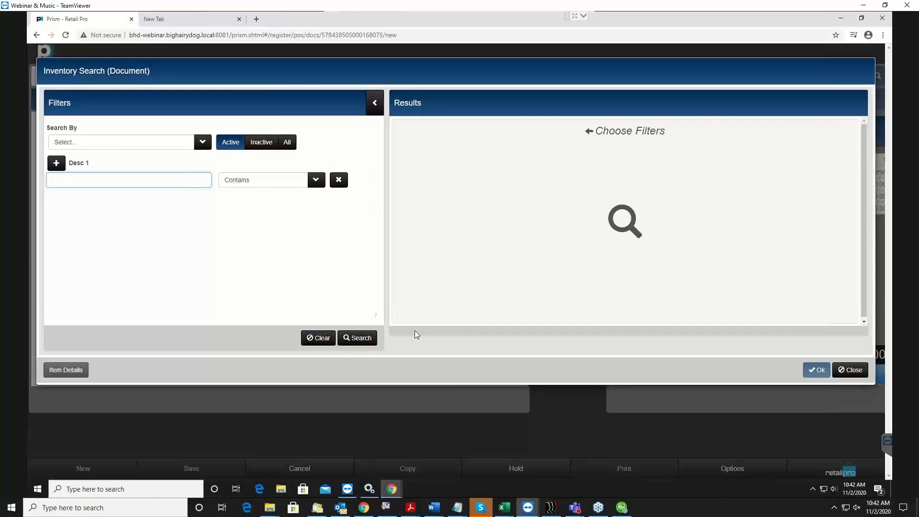
left_click(310, 185)
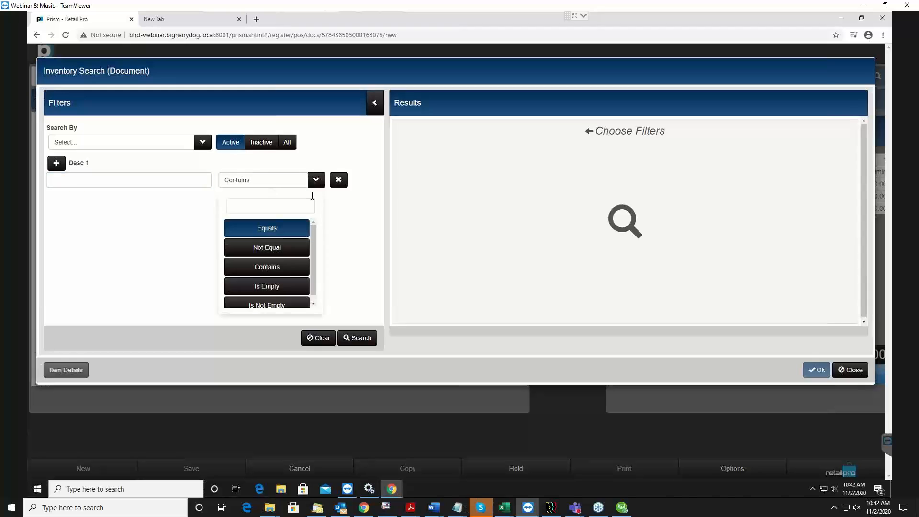
left_click(275, 305)
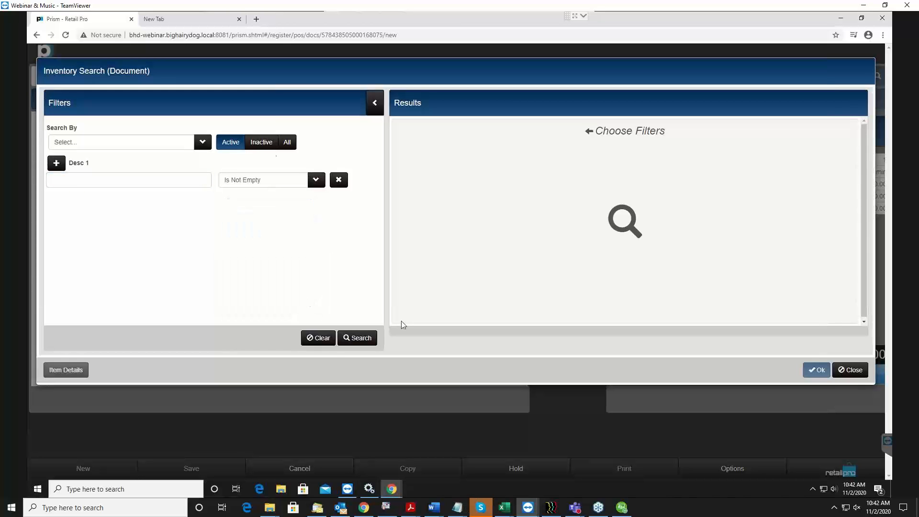
left_click(316, 182)
left_click(274, 266)
left_click(111, 180)
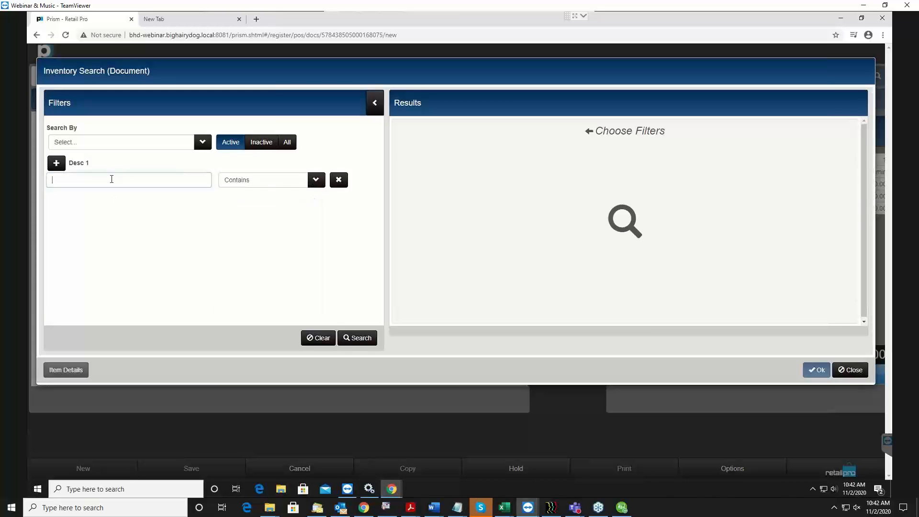
type("shi")
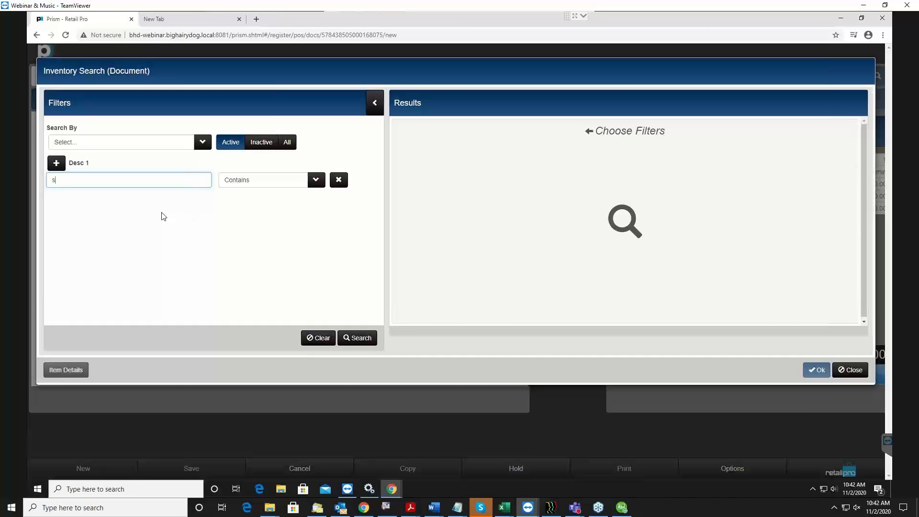
type("rt")
left_click(362, 337)
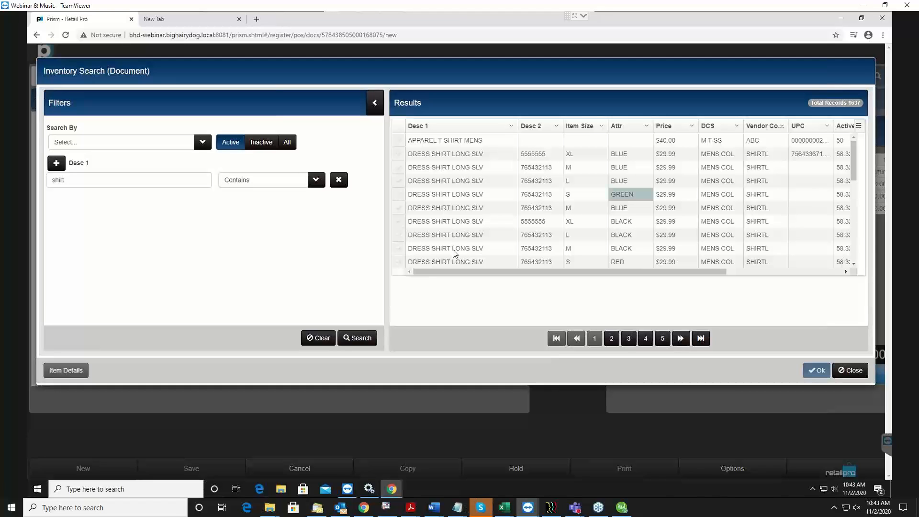
Add the size L blue and size M black long-sleeve dress shirts from the results to the transaction
left_click(400, 197)
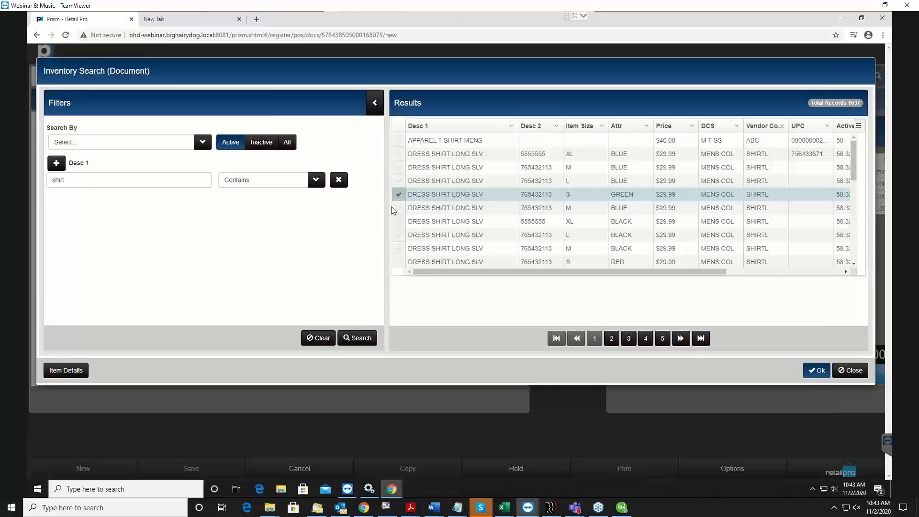
left_click(399, 182)
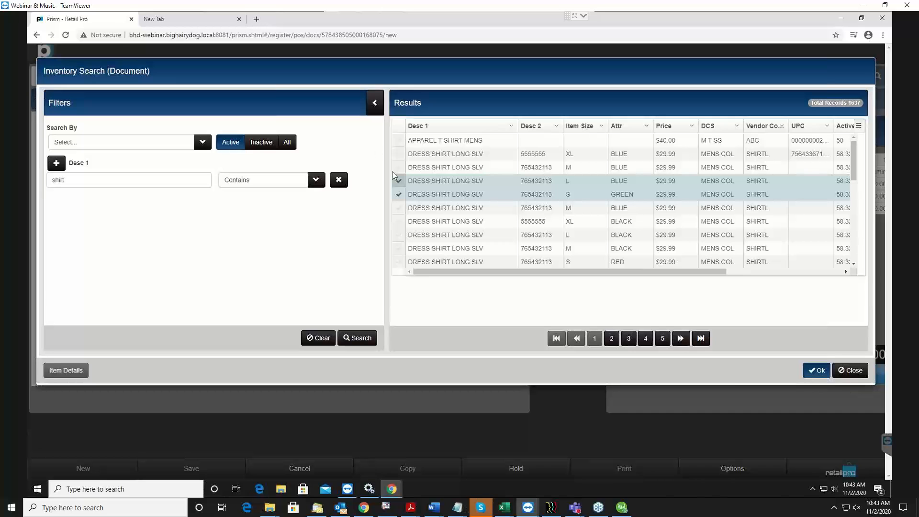
left_click(397, 195)
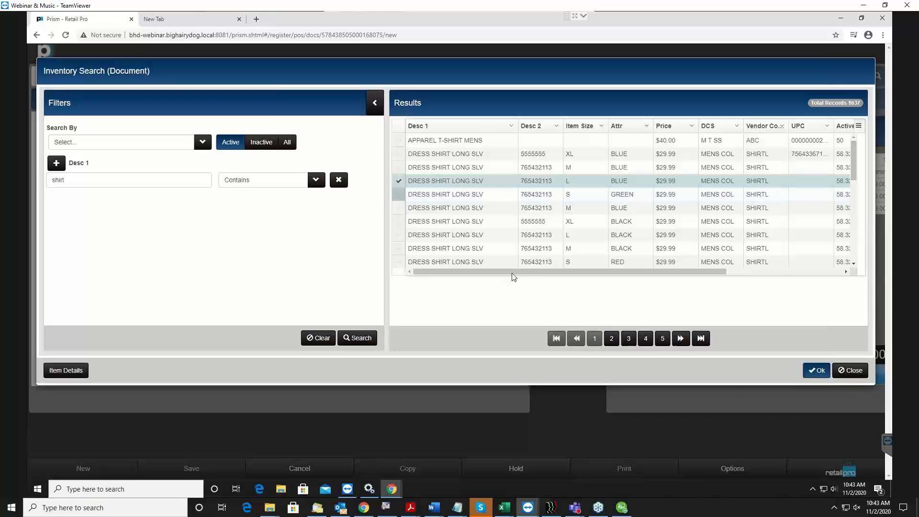
left_click_drag(556, 272, 526, 306)
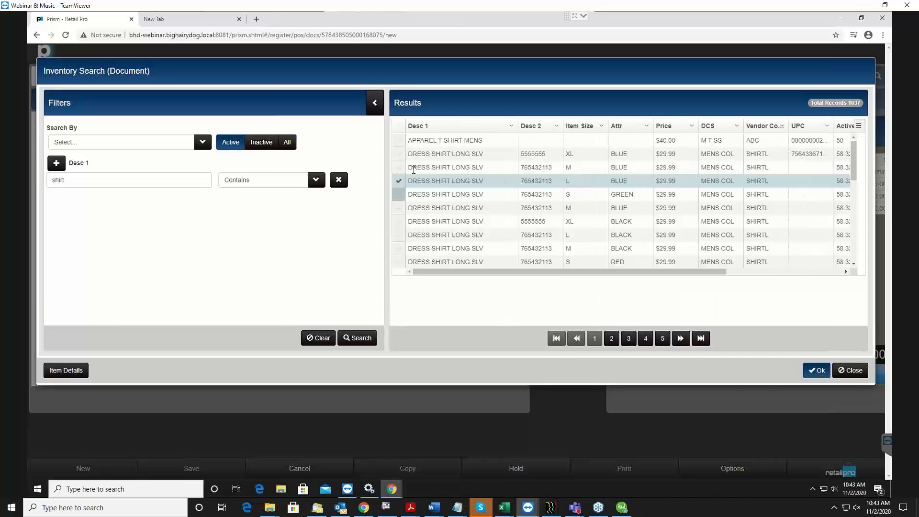
left_click(400, 247)
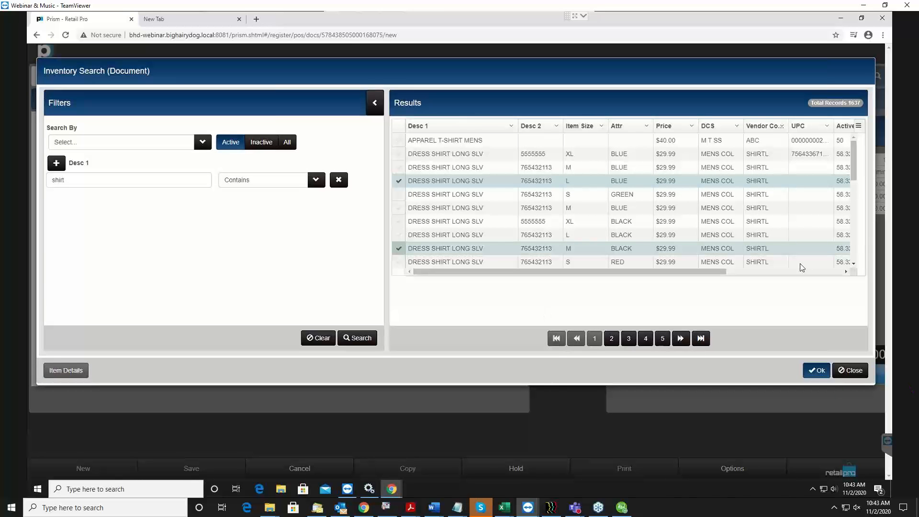
left_click(818, 372)
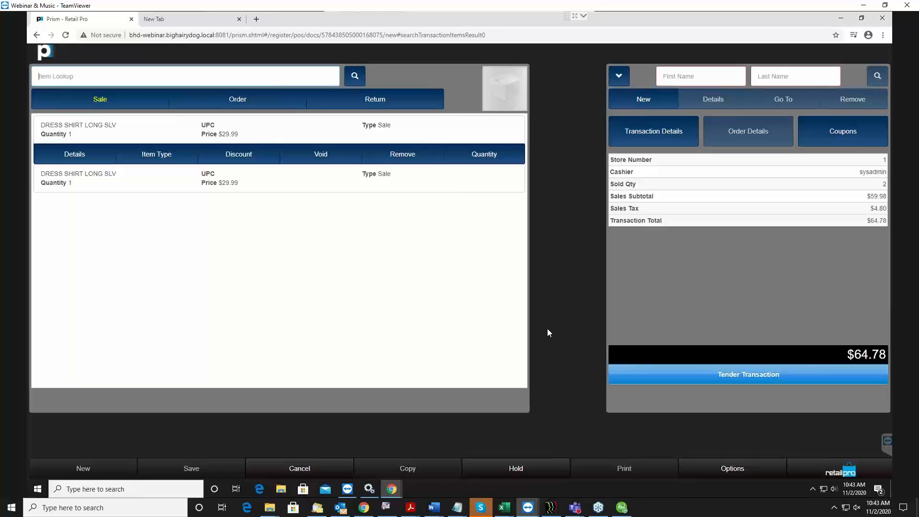
Examine the line options offered for each of the two dress shirts in the transaction
left_click(332, 190)
left_click(232, 135)
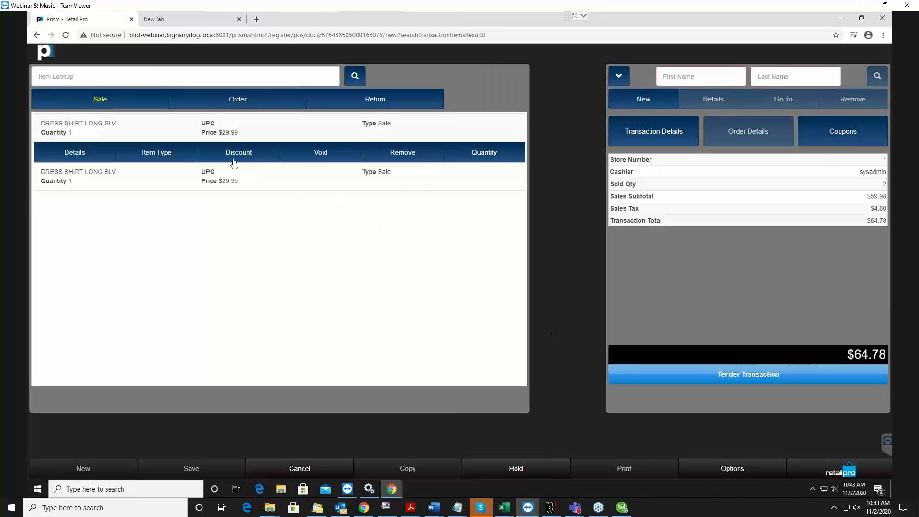
left_click(239, 187)
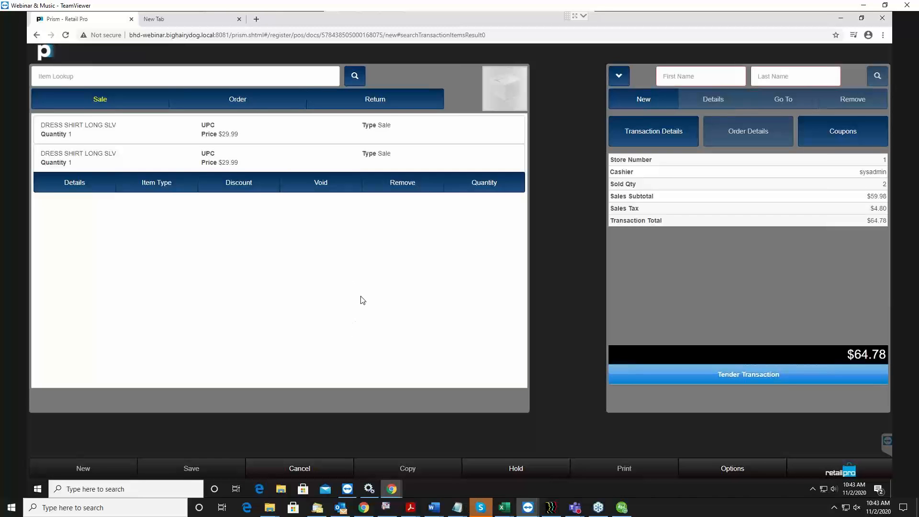
left_click(235, 132)
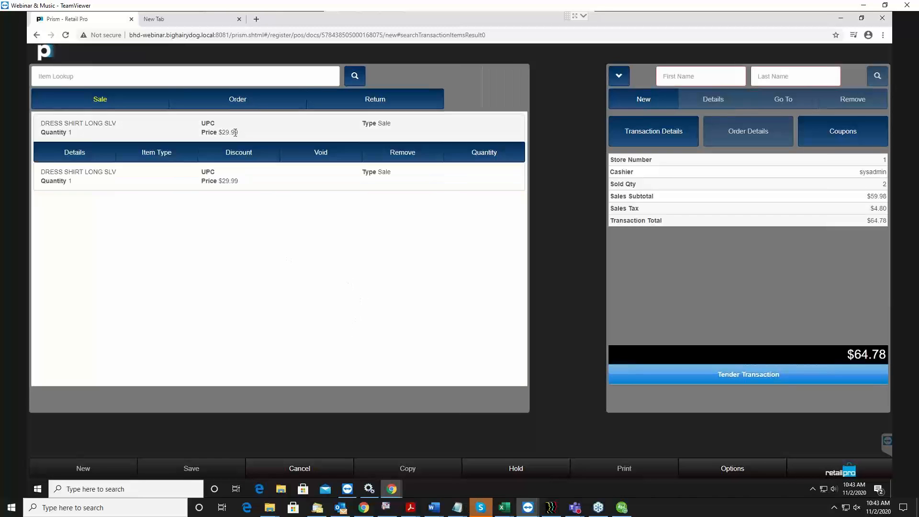
left_click(240, 178)
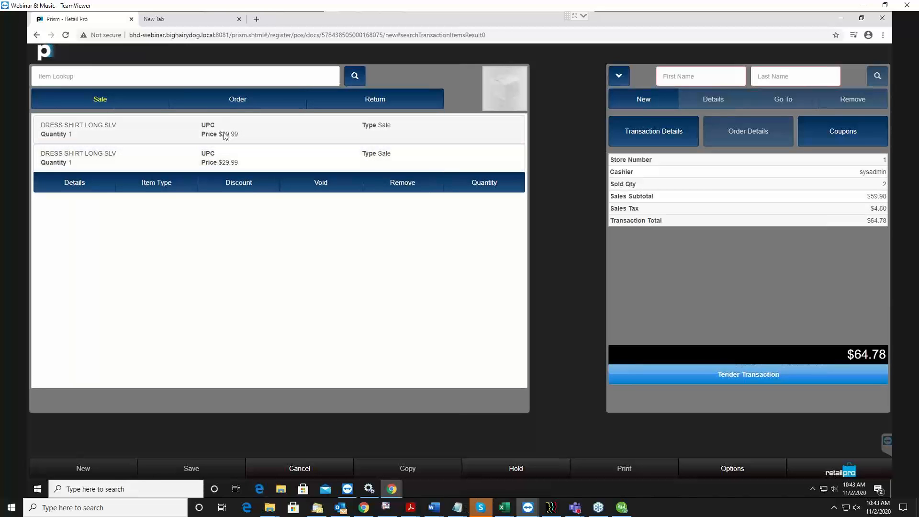
View the general and discount settings in the transaction details, and close them without changes
left_click(665, 136)
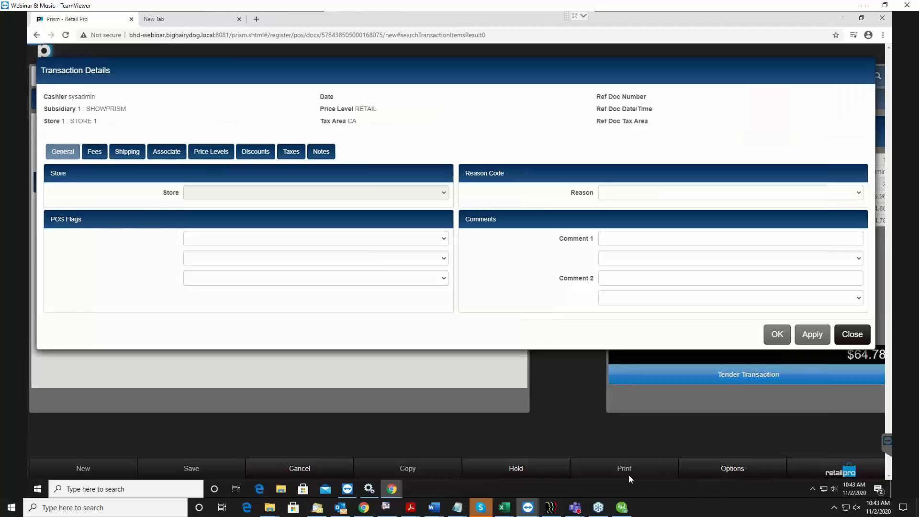
left_click(246, 156)
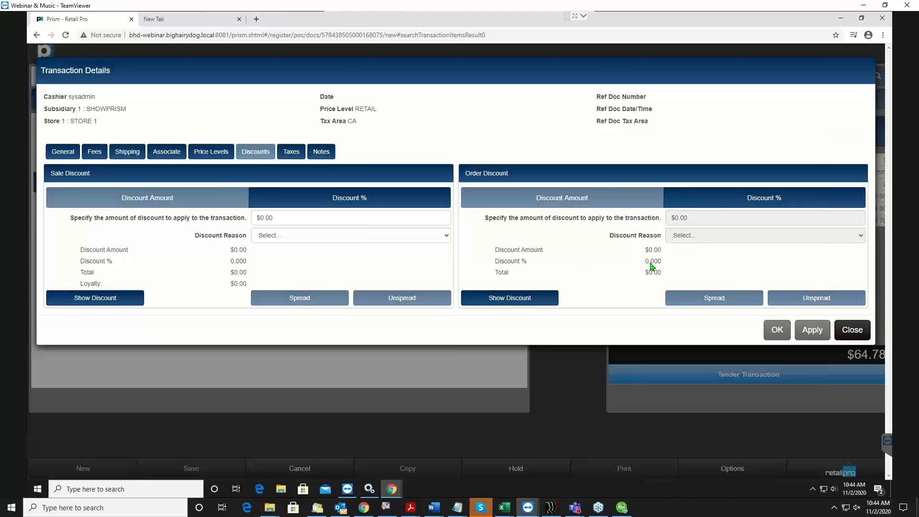
left_click(852, 330)
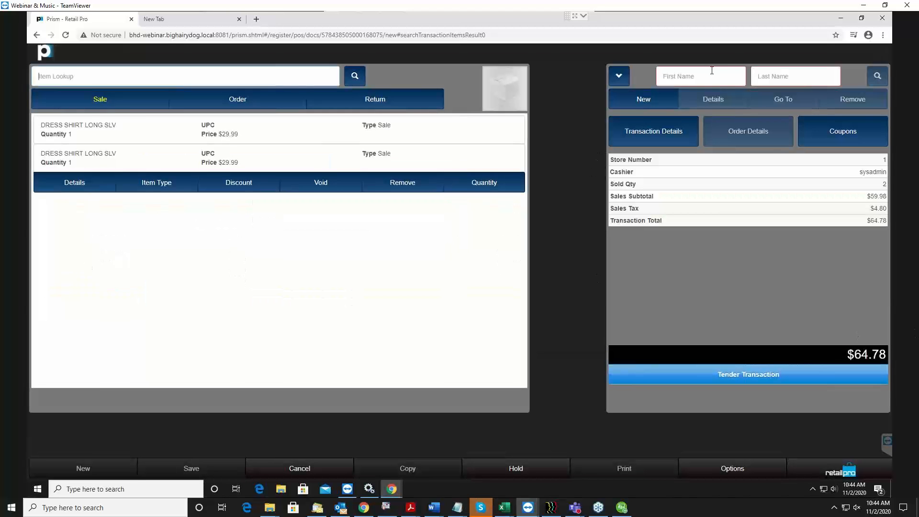
Review the customer lookup criteria, switching the lookup to Email and on to Phone
left_click(743, 78)
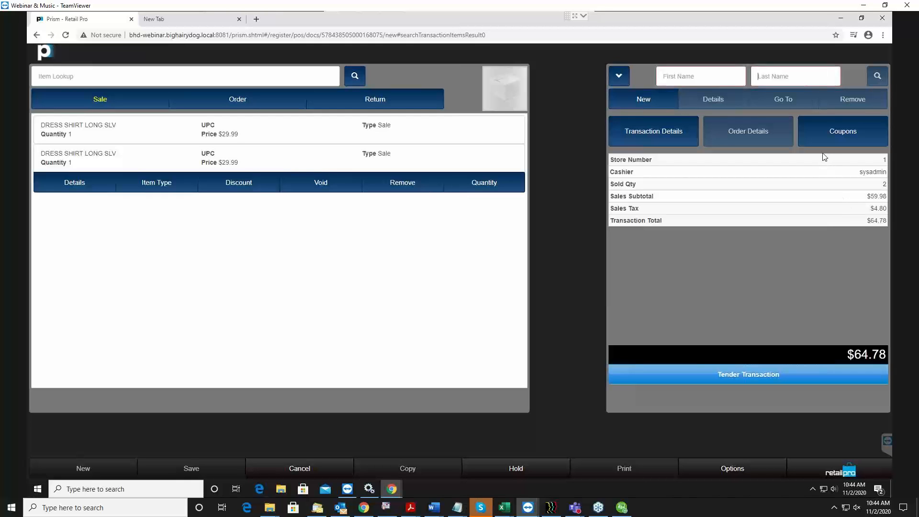
left_click(622, 76)
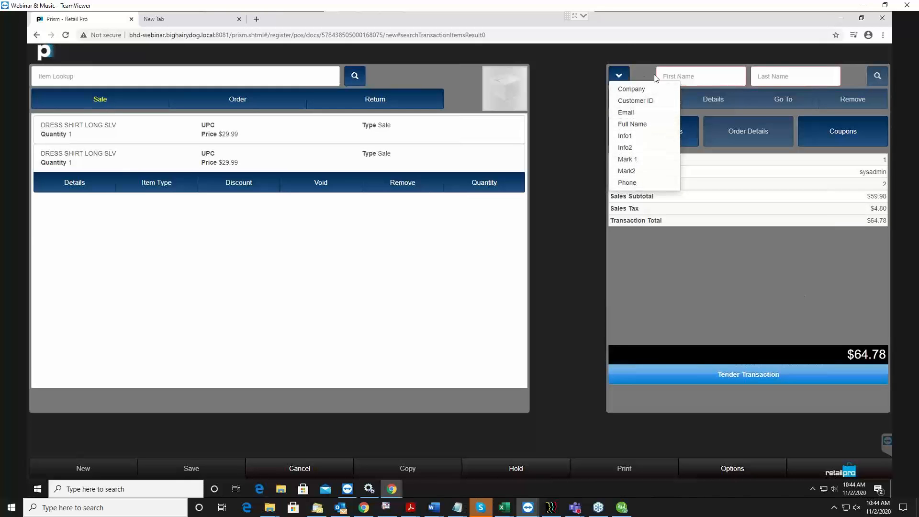
left_click(626, 112)
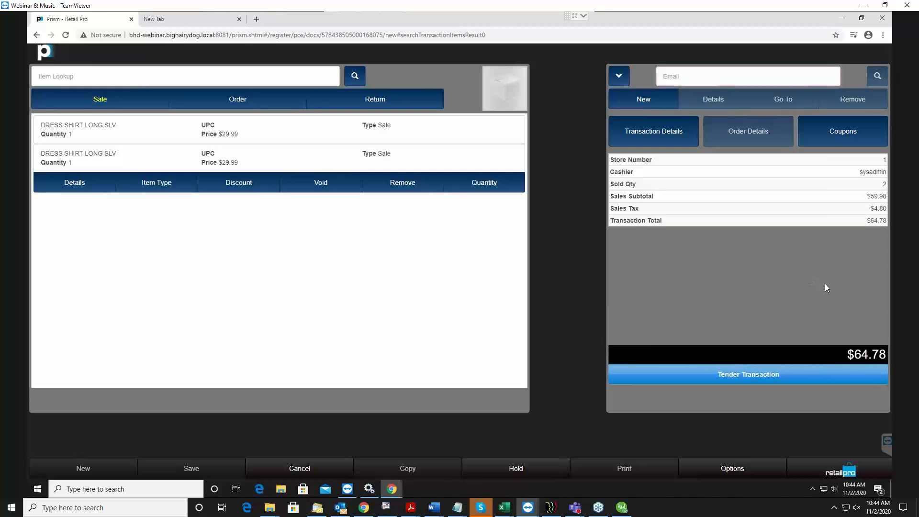
left_click(617, 76)
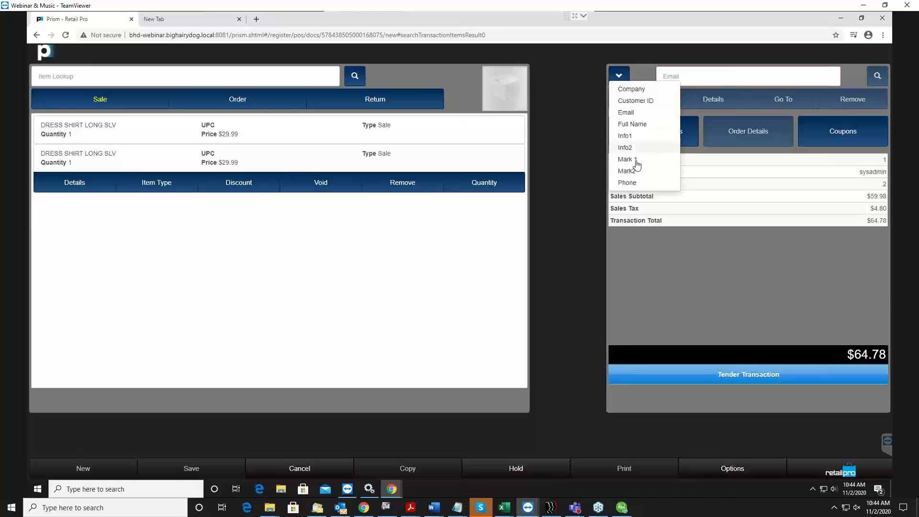
left_click(628, 183)
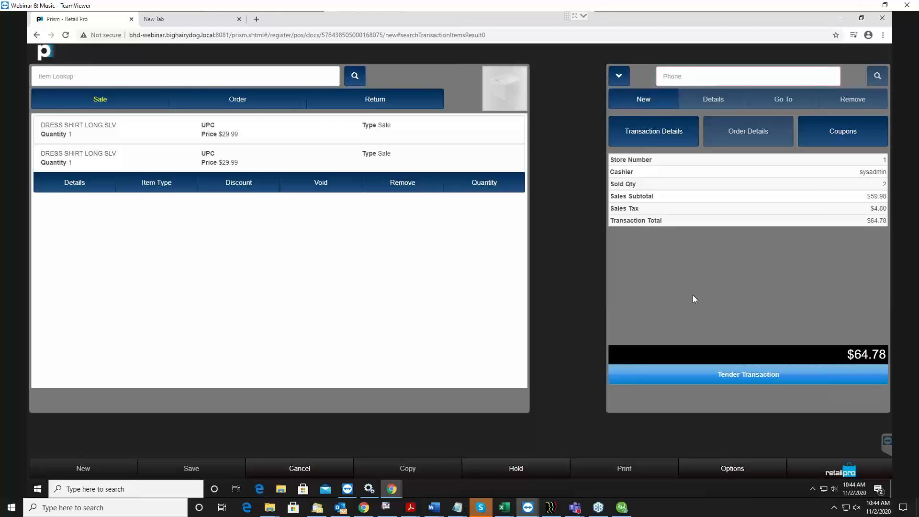
left_click(615, 78)
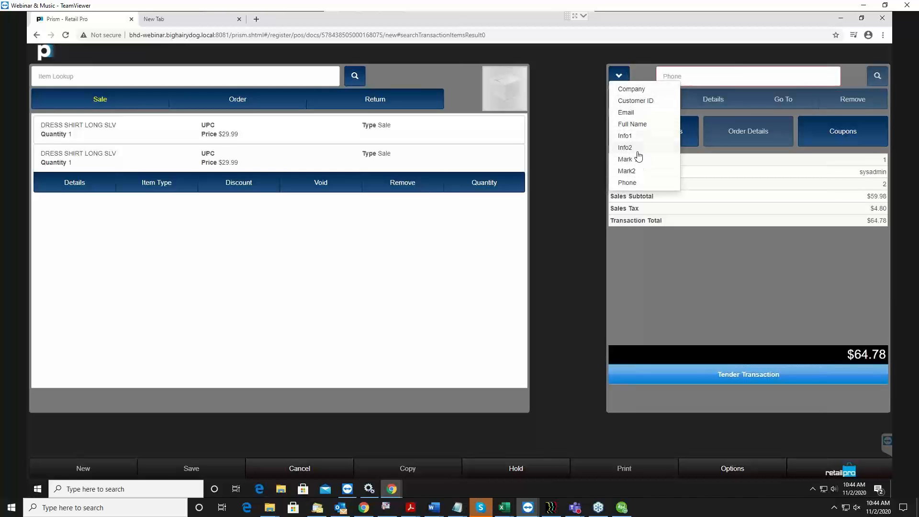
left_click(575, 129)
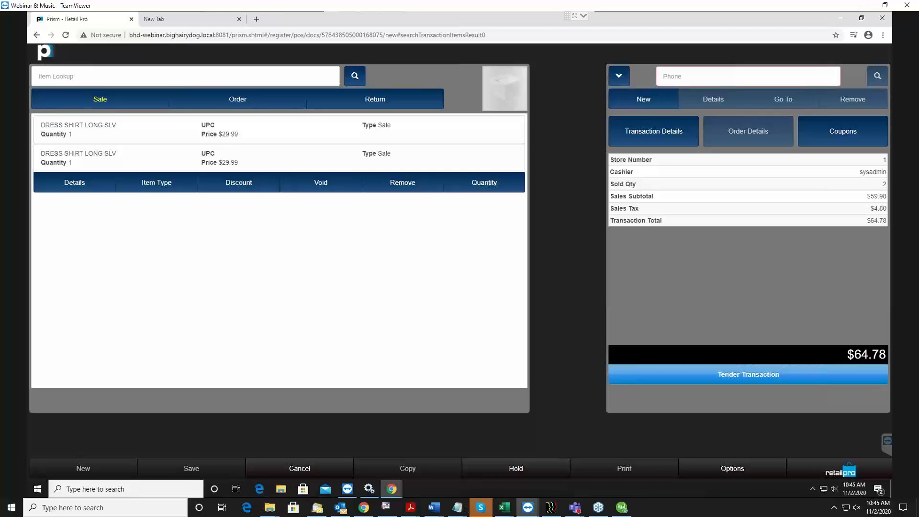
key("alt+Tab")
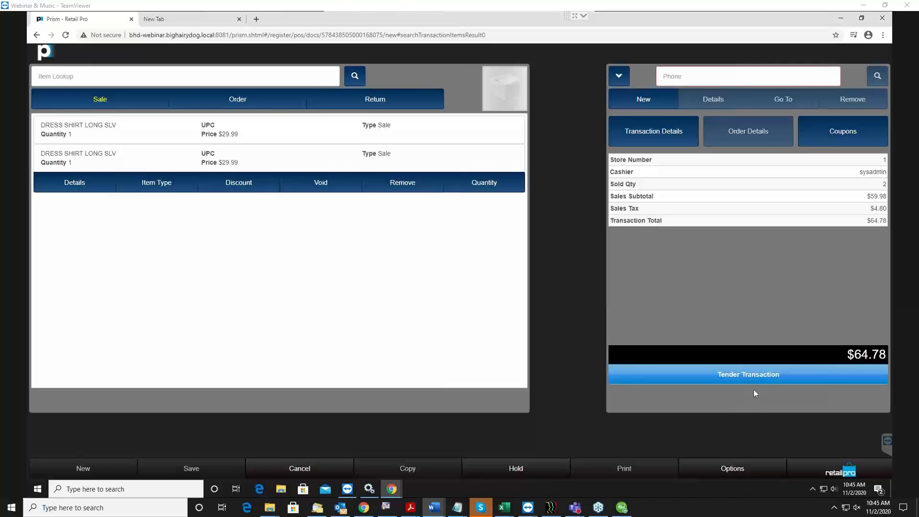
View the transaction's tender screen and the available tender types, and return to the document without taking payment
left_click(739, 375)
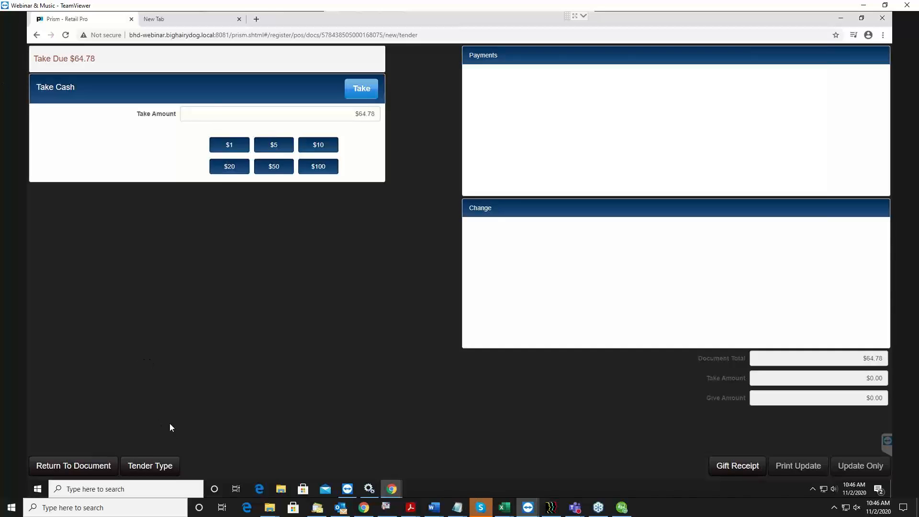
left_click(151, 465)
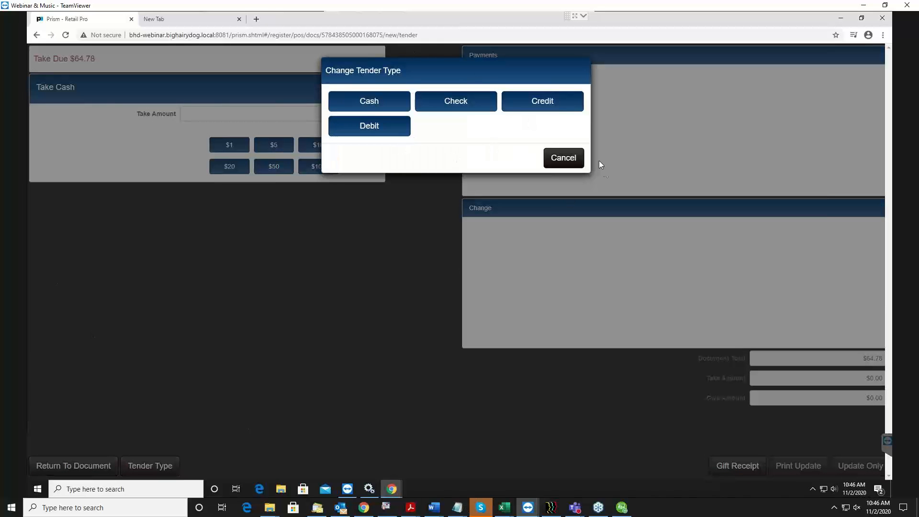
left_click(557, 167)
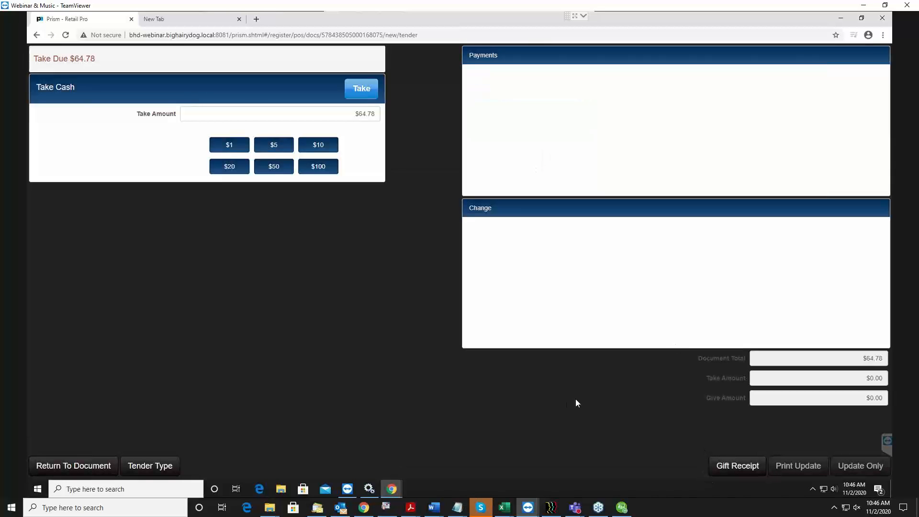
left_click(77, 466)
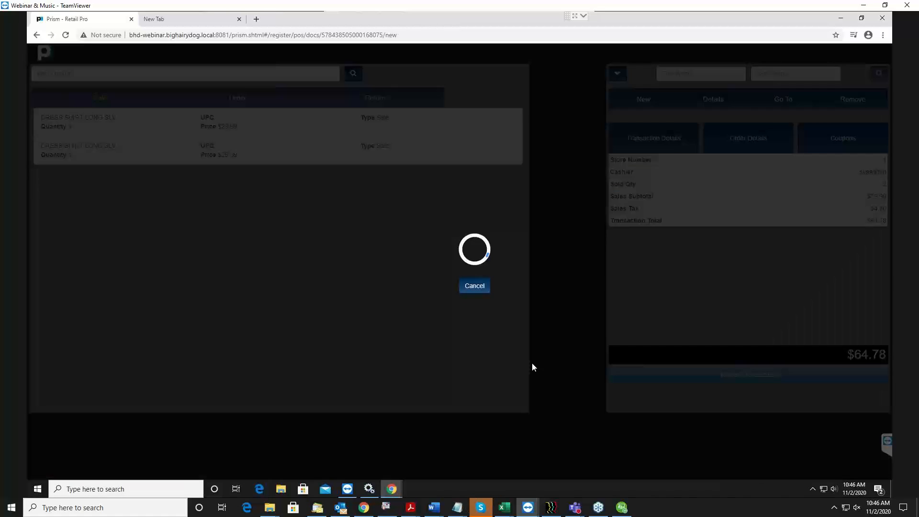